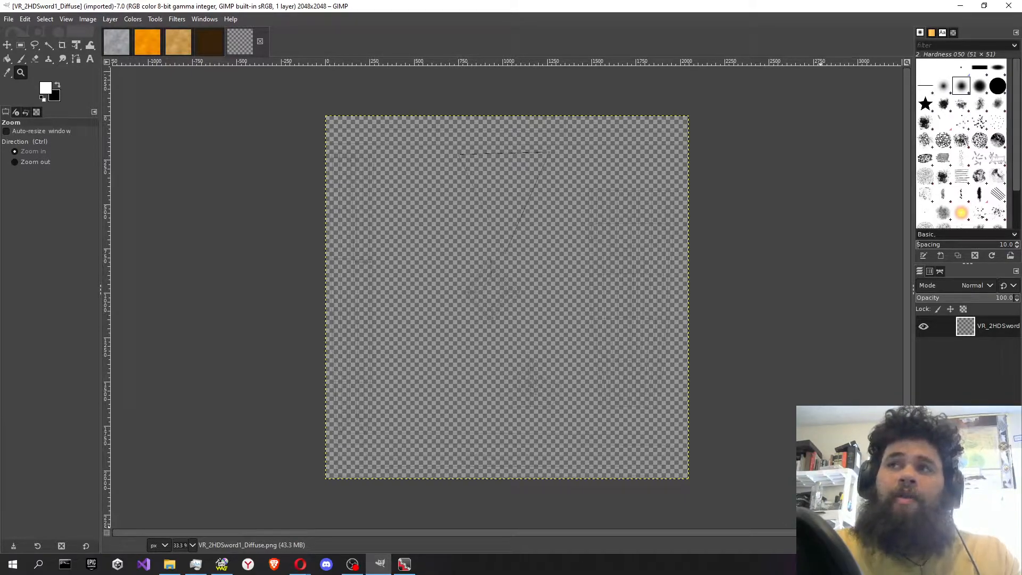
Add a new layer beneath the VR_2HDSword UV layout layer and fill it with white
{"action": "key", "text": "ctrl+shift+n"}
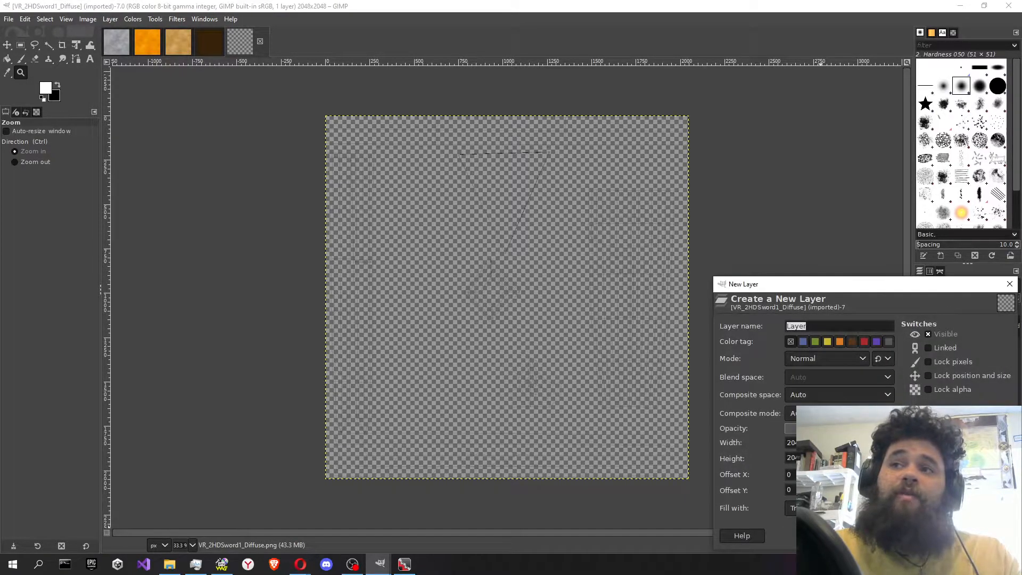
{"action": "key", "text": "Escape"}
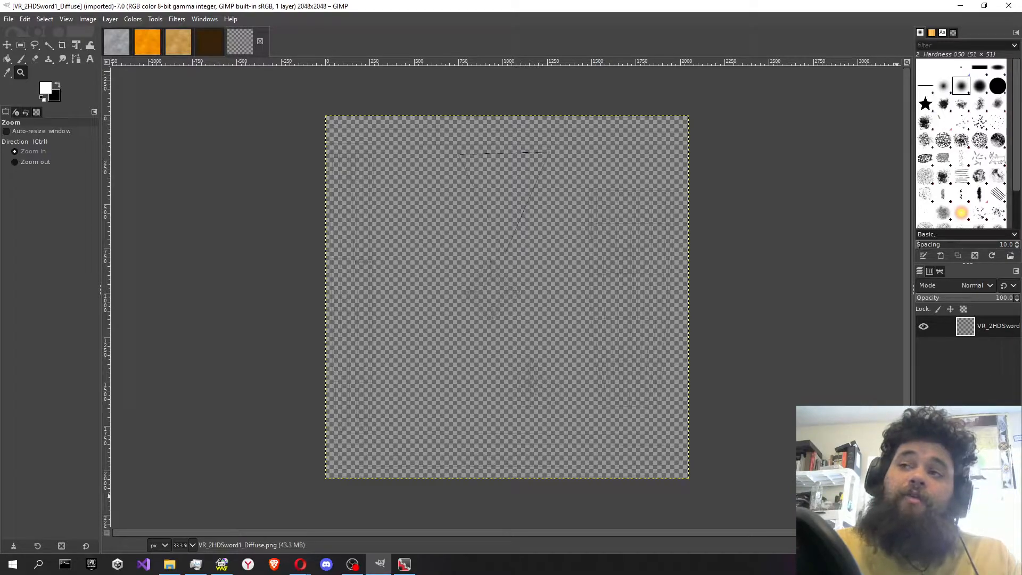
{"action": "key", "text": "ctrl+shift+n"}
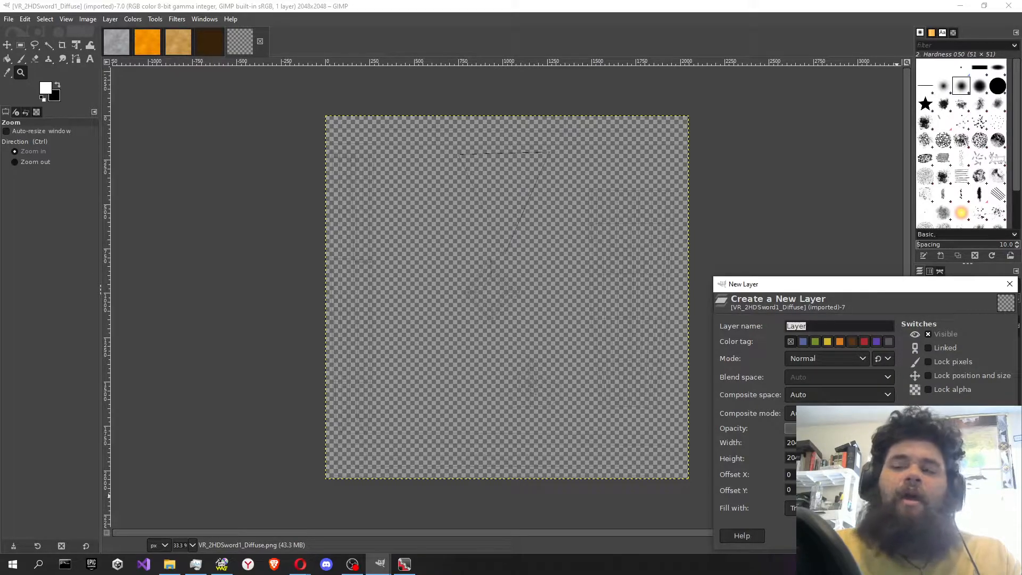
{"action": "left_click", "coordinate": [990, 536]}
{"action": "left_click_drag", "start_coordinate": [988, 326], "coordinate": [981, 360]}
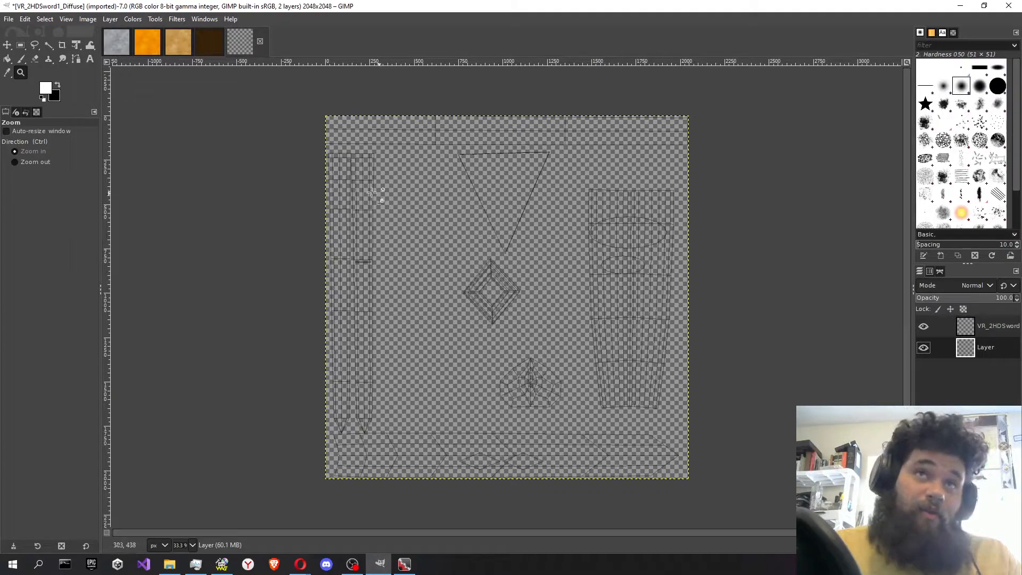
{"action": "left_click", "coordinate": [7, 58]}
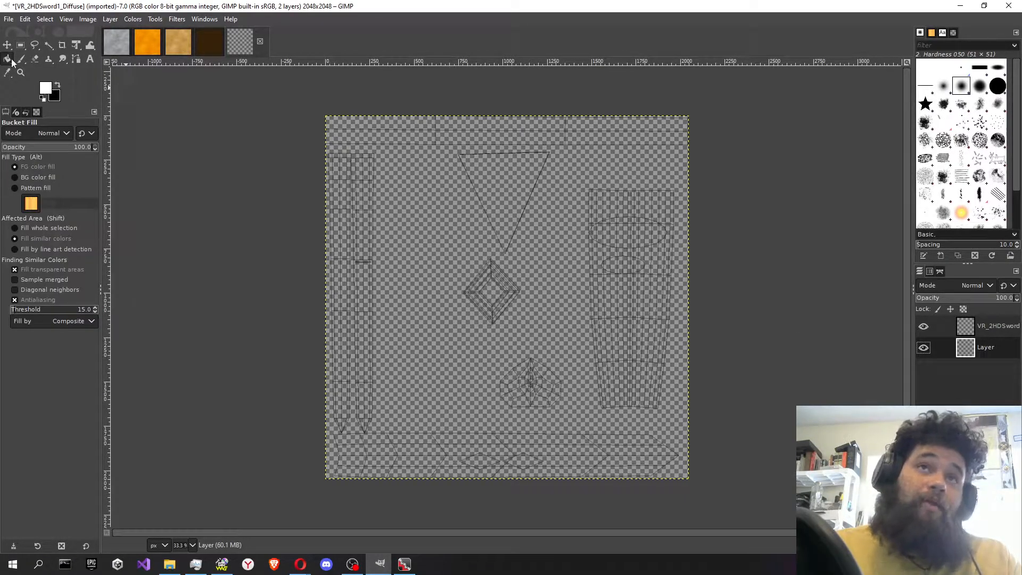
{"action": "left_click", "coordinate": [408, 223]}
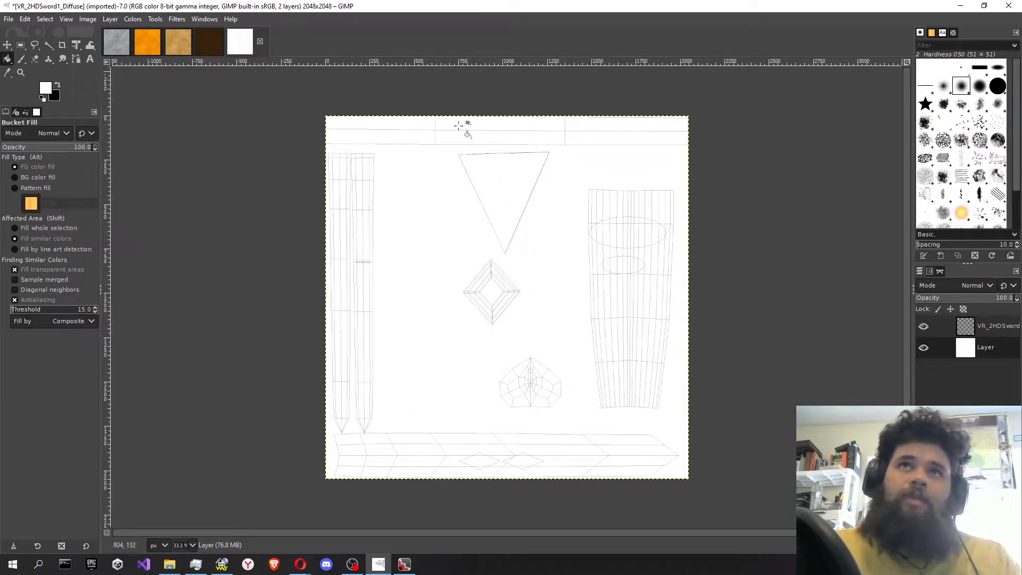
Look through the open metal and leather texture images
{"action": "left_click", "coordinate": [115, 53]}
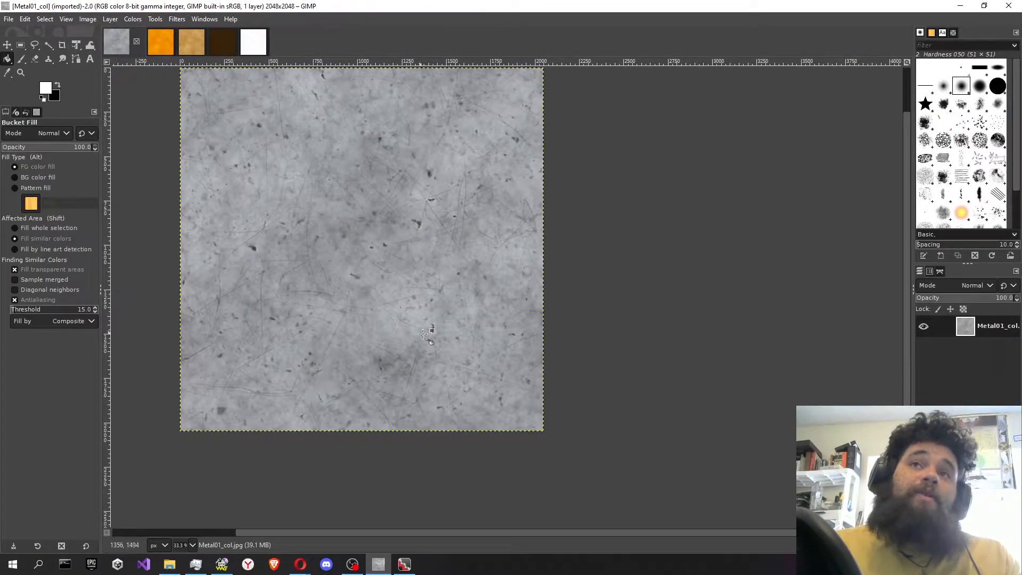
{"action": "left_click", "coordinate": [162, 49]}
{"action": "left_click", "coordinate": [193, 48]}
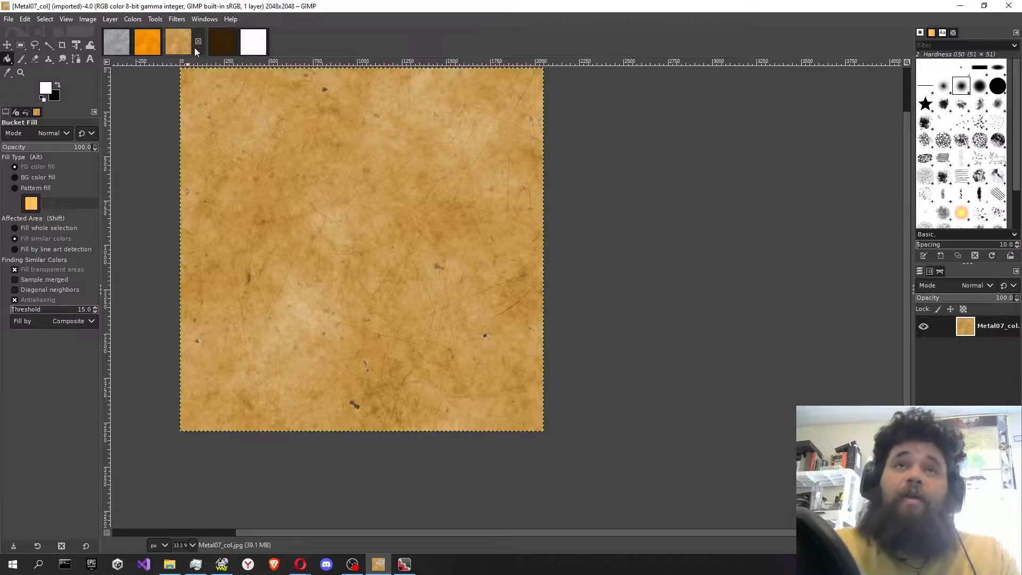
{"action": "left_click", "coordinate": [233, 49]}
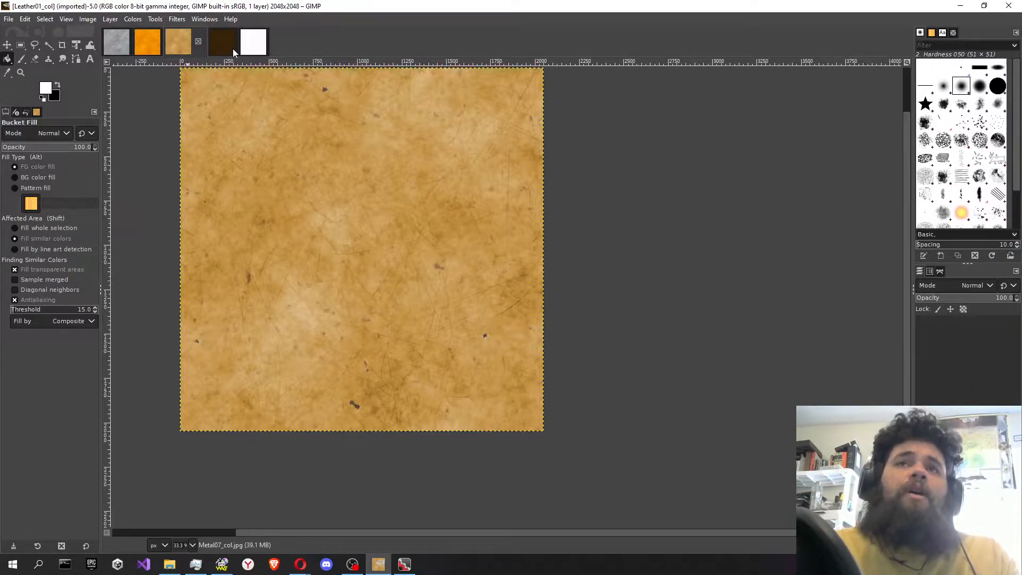
Select the entire Metal01_col texture with Rectangle Select and copy it
{"action": "left_click", "coordinate": [114, 53]}
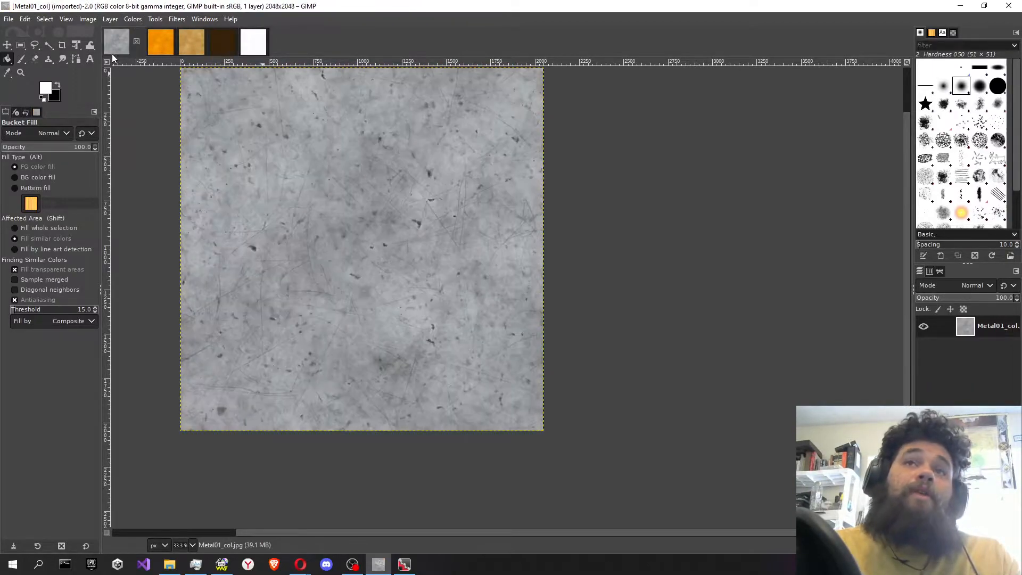
{"action": "left_click", "coordinate": [21, 47]}
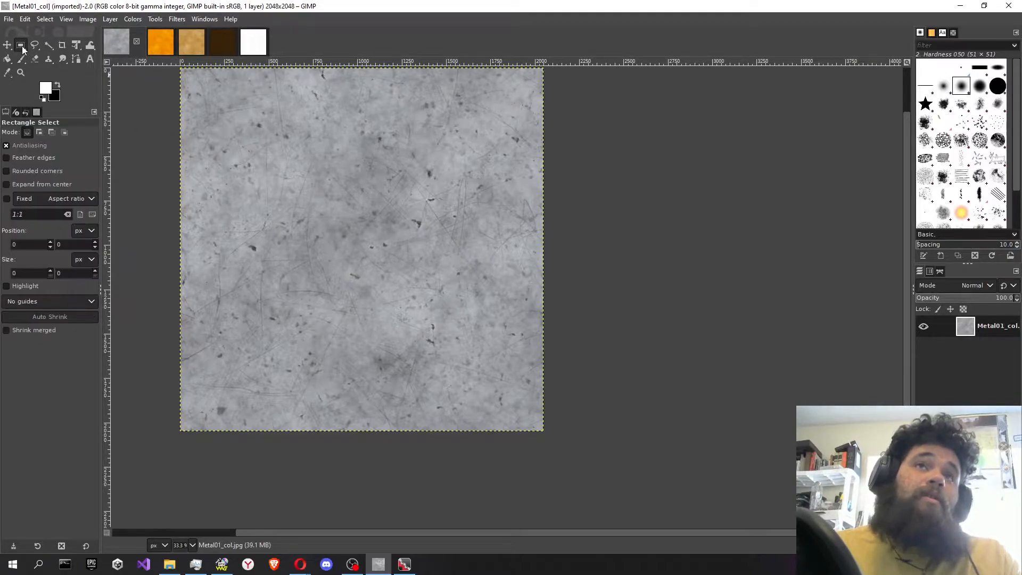
{"action": "left_click_drag", "start_coordinate": [588, 450], "coordinate": [156, 67]}
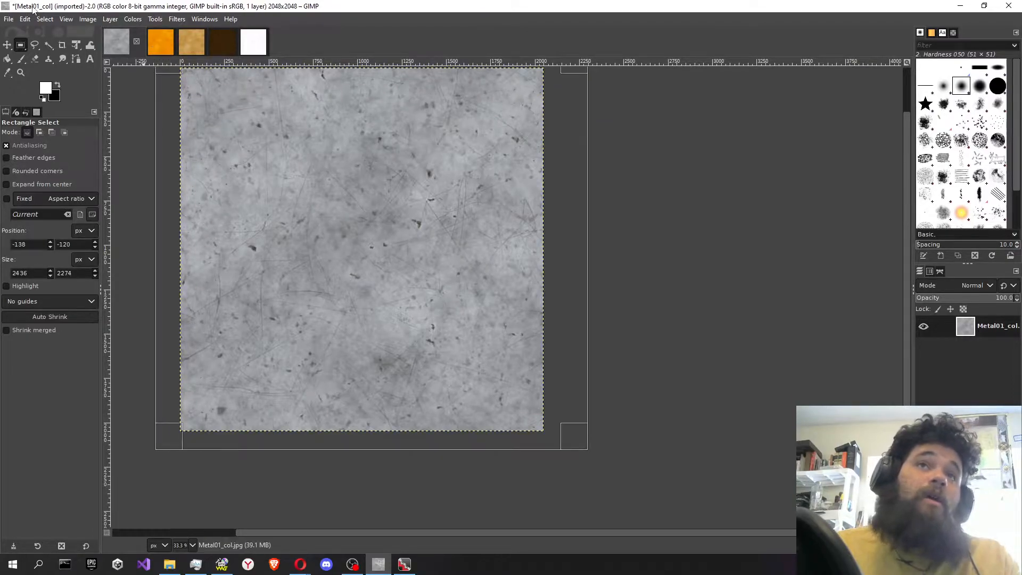
{"action": "left_click", "coordinate": [25, 19]}
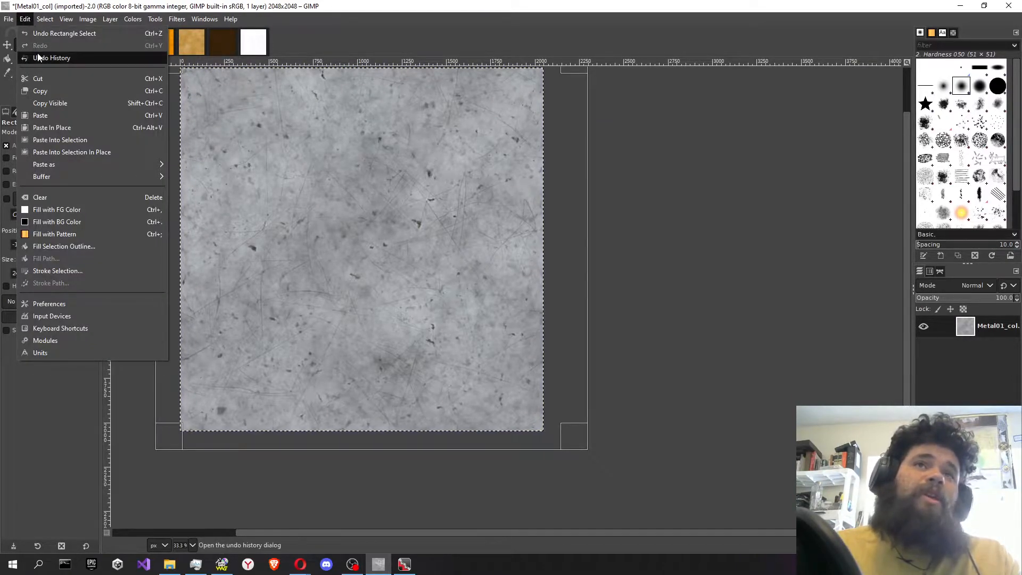
{"action": "left_click", "coordinate": [50, 92]}
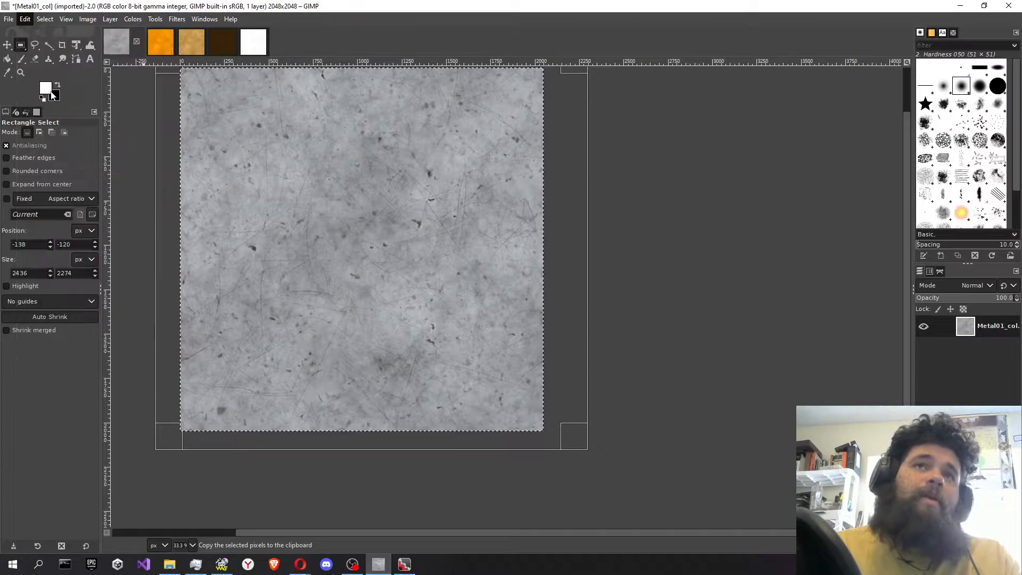
Paste the grey metal texture into VR_2HDSword1_Diffuse as a new layer and move it above the UV layout layer
{"action": "left_click", "coordinate": [253, 52]}
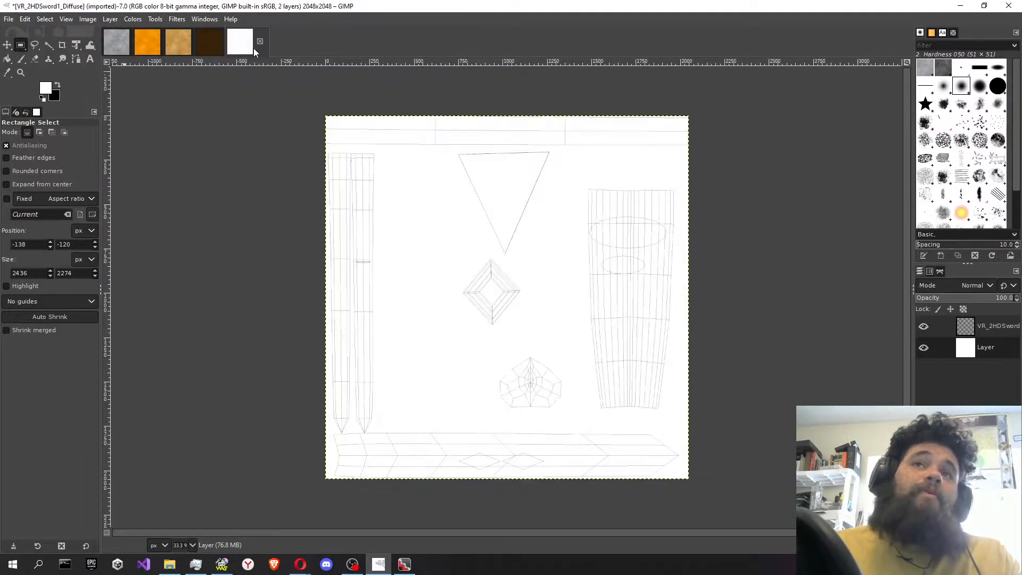
{"action": "key", "text": "ctrl+v"}
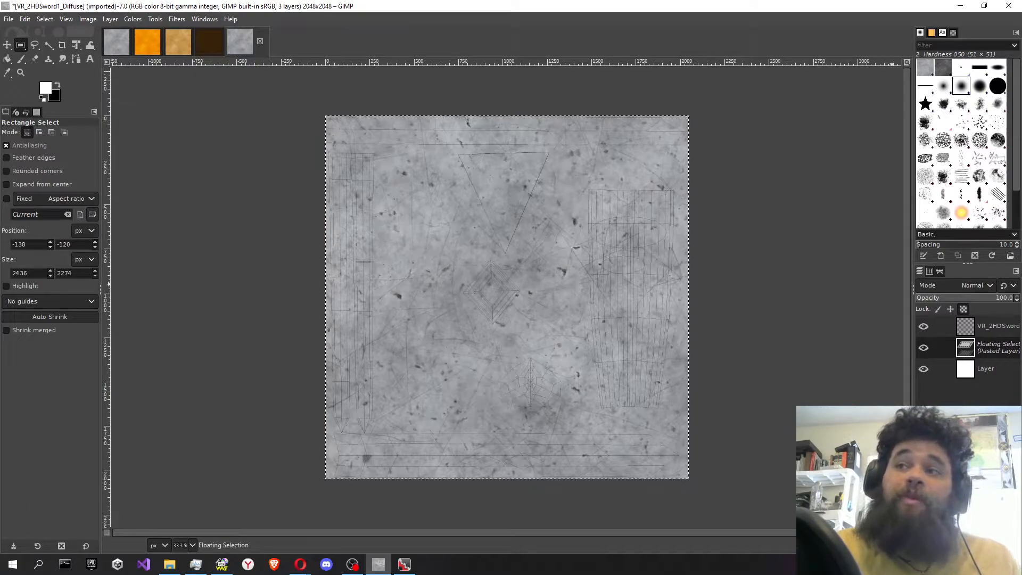
{"action": "key", "text": "ctrl+shift+n"}
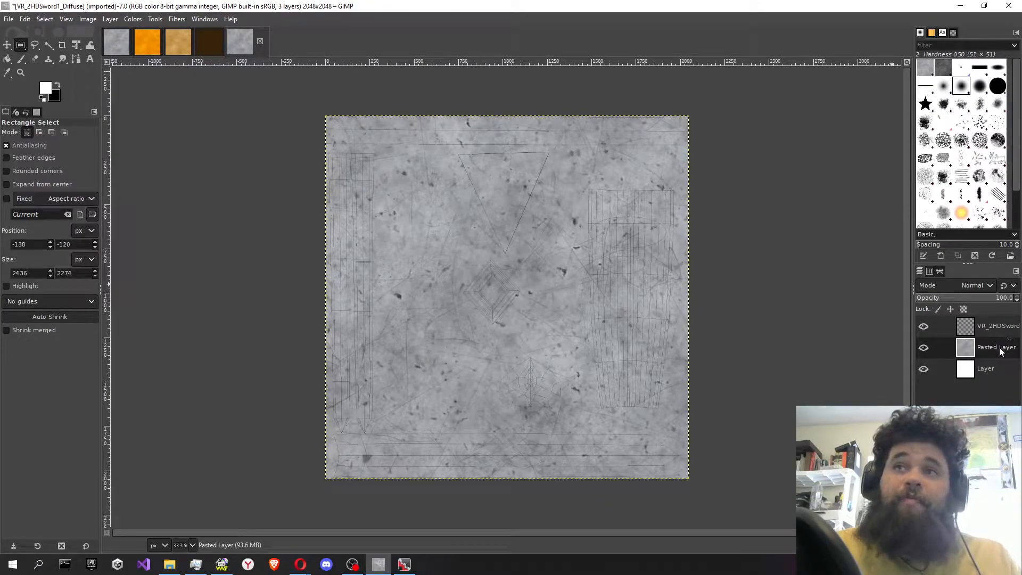
{"action": "left_click_drag", "start_coordinate": [1001, 349], "coordinate": [999, 336]}
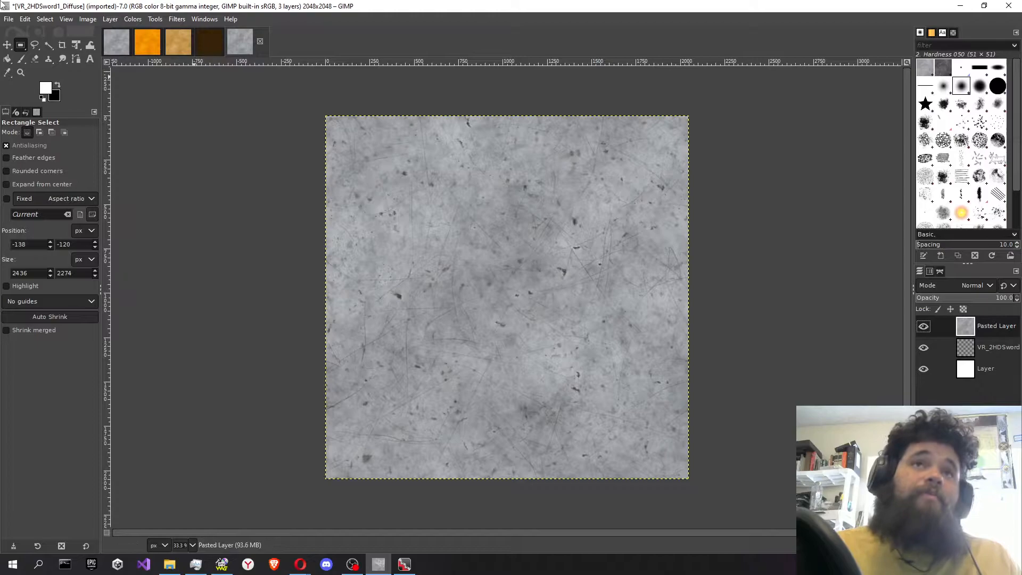
Fuzzy-select the empty area around the UV islands on the UV layout layer, cut it from the grey metal layer, and clear the selection
{"action": "left_click", "coordinate": [48, 49]}
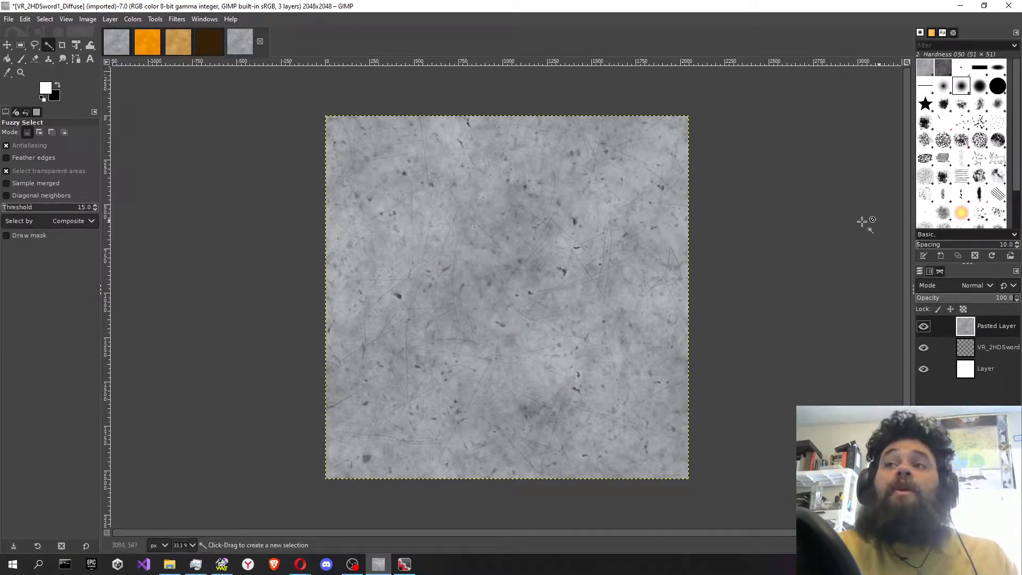
{"action": "left_click", "coordinate": [1009, 351]}
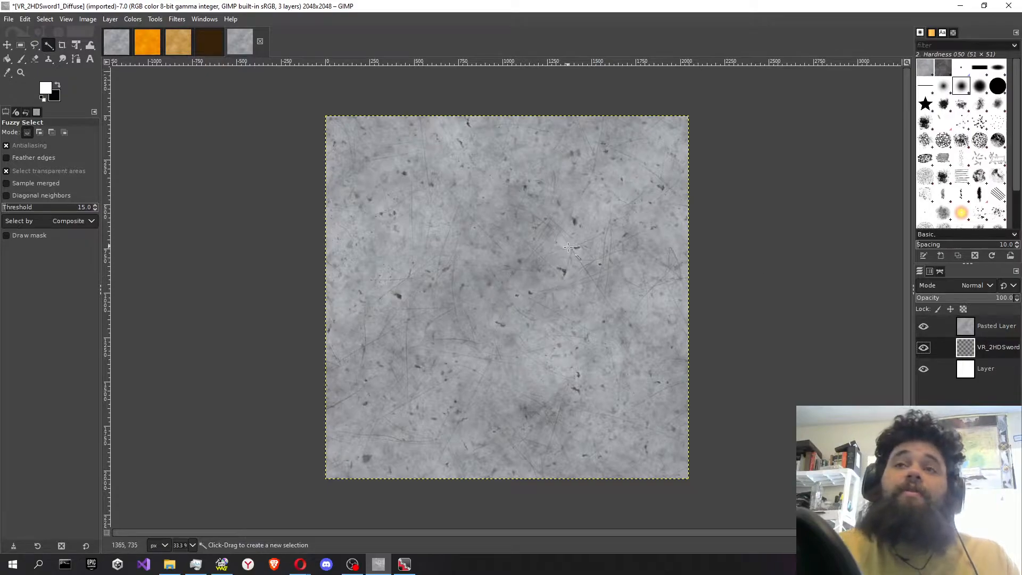
{"action": "left_click", "coordinate": [591, 272]}
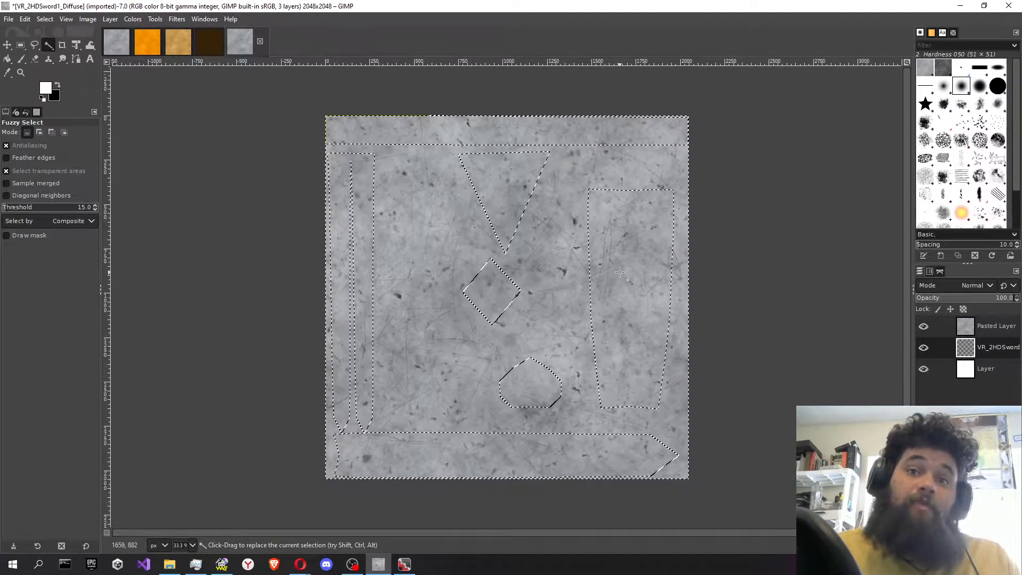
{"action": "left_click", "coordinate": [1012, 331]}
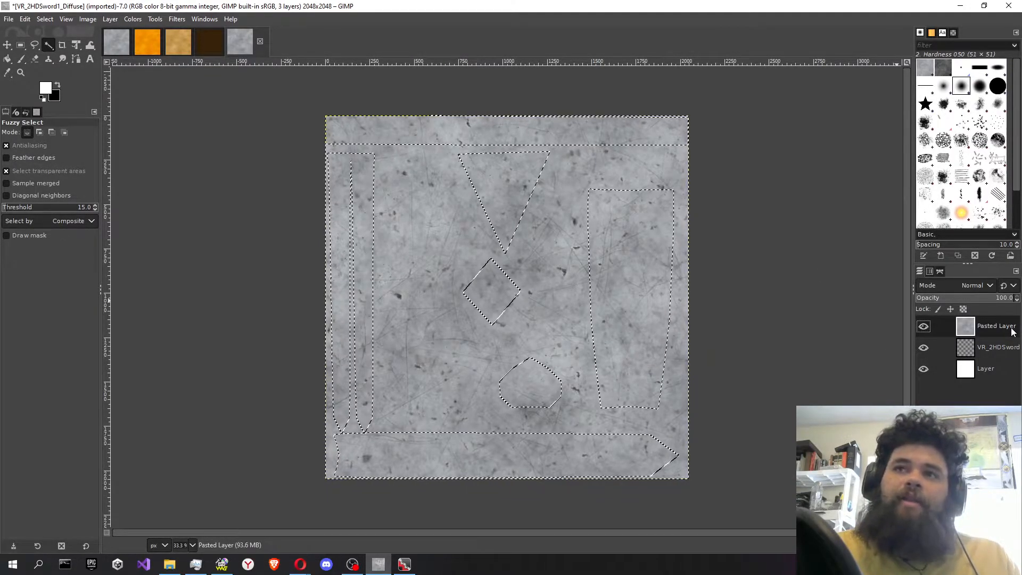
{"action": "left_click", "coordinate": [24, 20]}
{"action": "left_click", "coordinate": [41, 79]}
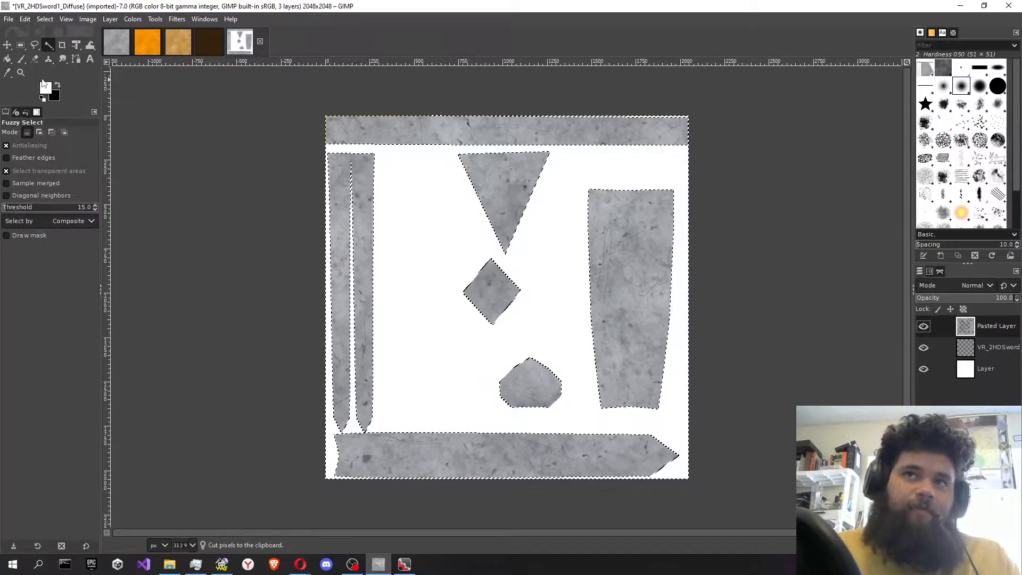
{"action": "left_click", "coordinate": [130, 19]}
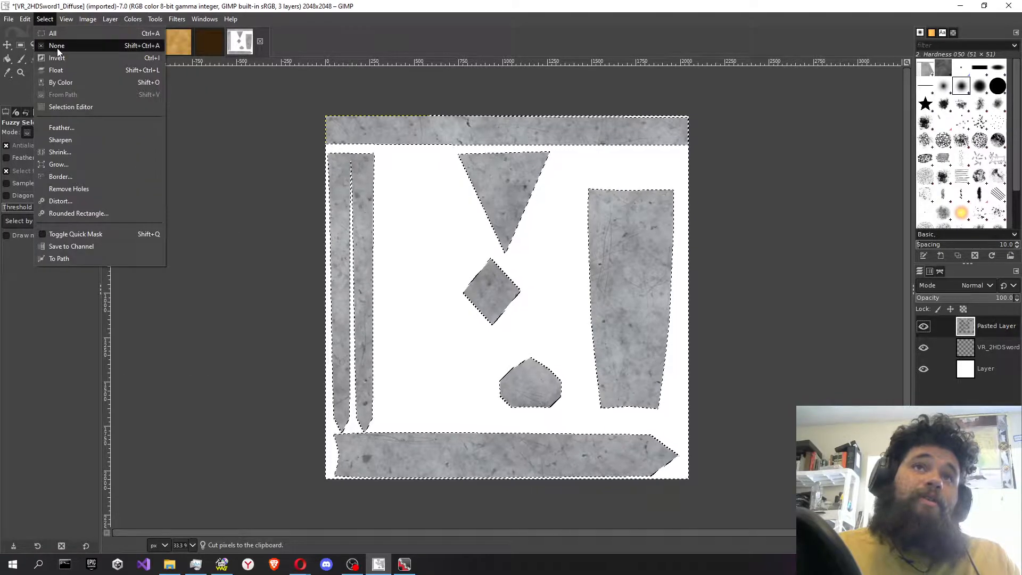
{"action": "left_click", "coordinate": [56, 45]}
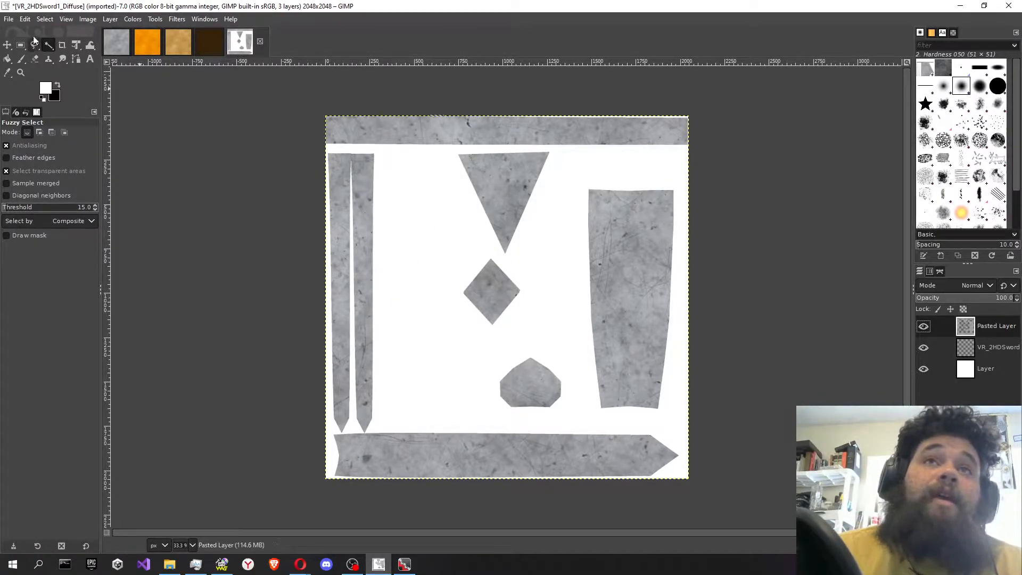
Select the entire Metal07_col texture with Rectangle Select and copy it
{"action": "left_click", "coordinate": [185, 44]}
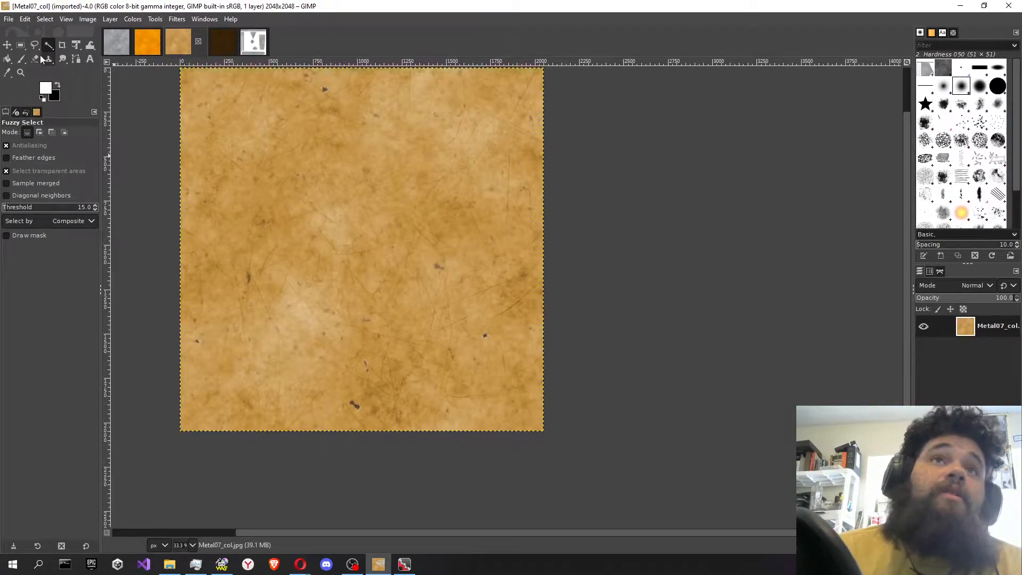
{"action": "key", "text": "r"}
{"action": "left_click_drag", "start_coordinate": [619, 474], "coordinate": [100, 59]}
{"action": "left_click", "coordinate": [25, 19]}
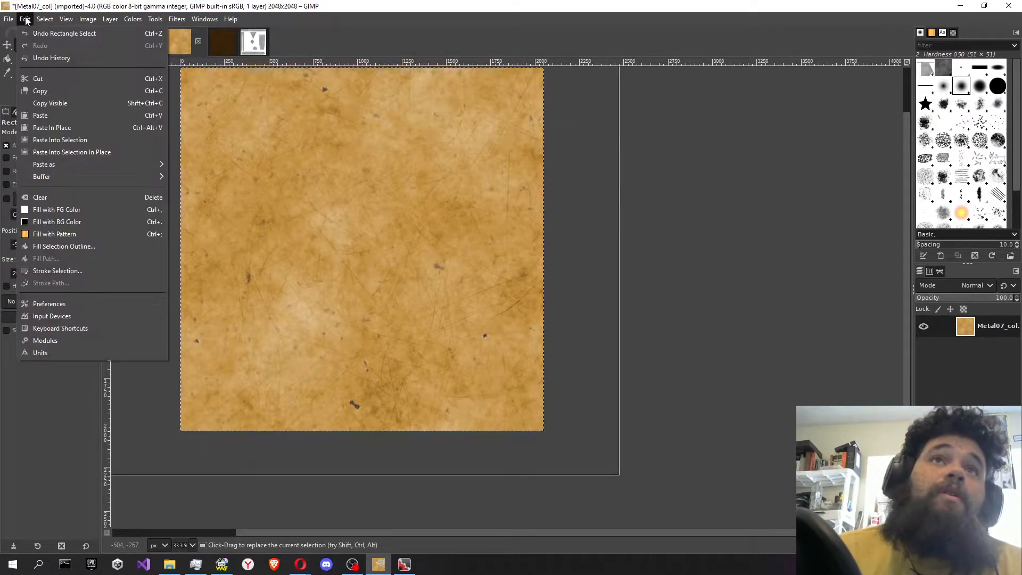
{"action": "left_click", "coordinate": [58, 90]}
Paste the gold metal texture into VR_2HDSword1_Diffuse as a new layer on top
{"action": "left_click", "coordinate": [254, 43]}
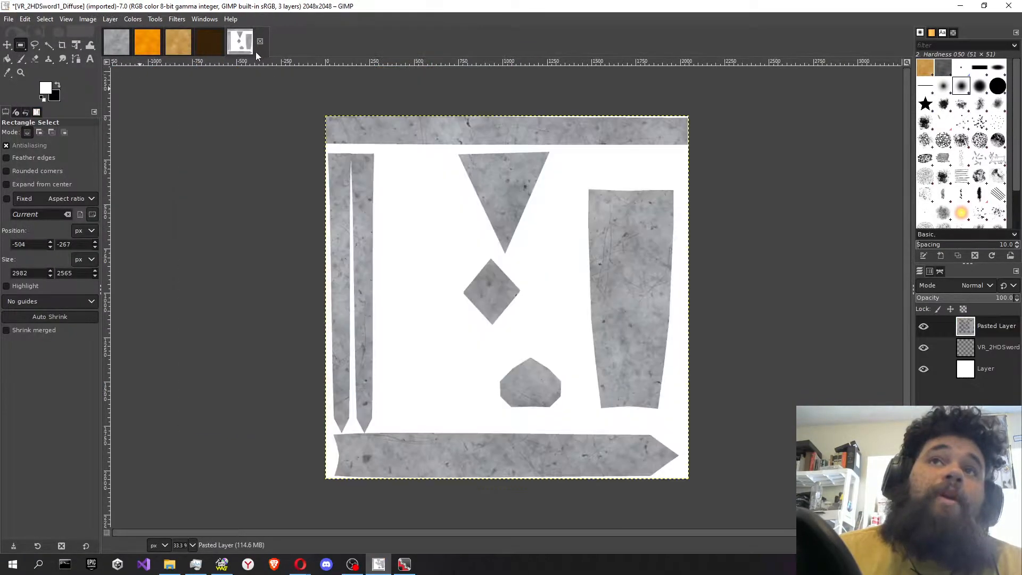
{"action": "key", "text": "ctrl+v"}
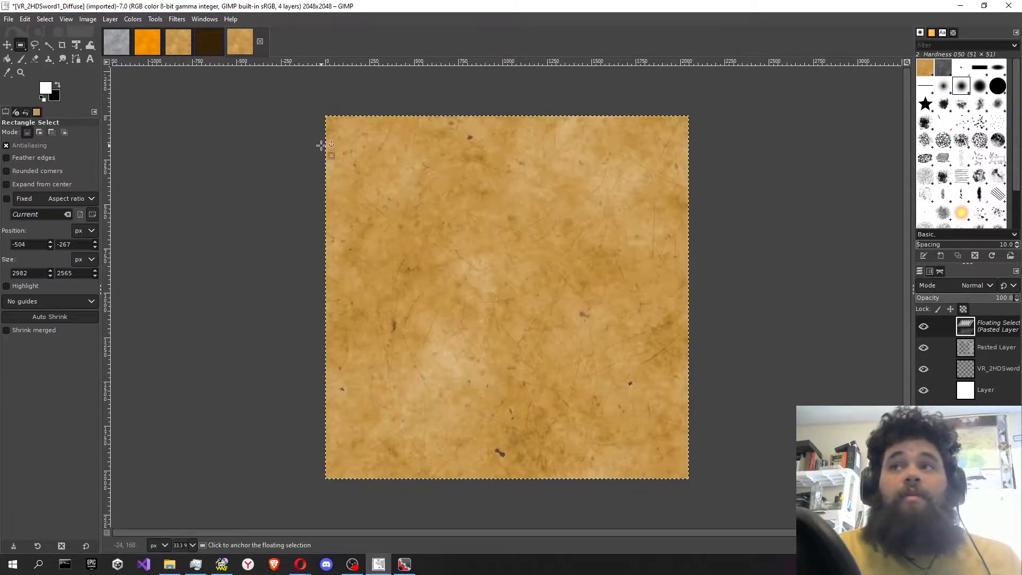
{"action": "key", "text": "shift+ctrl+n"}
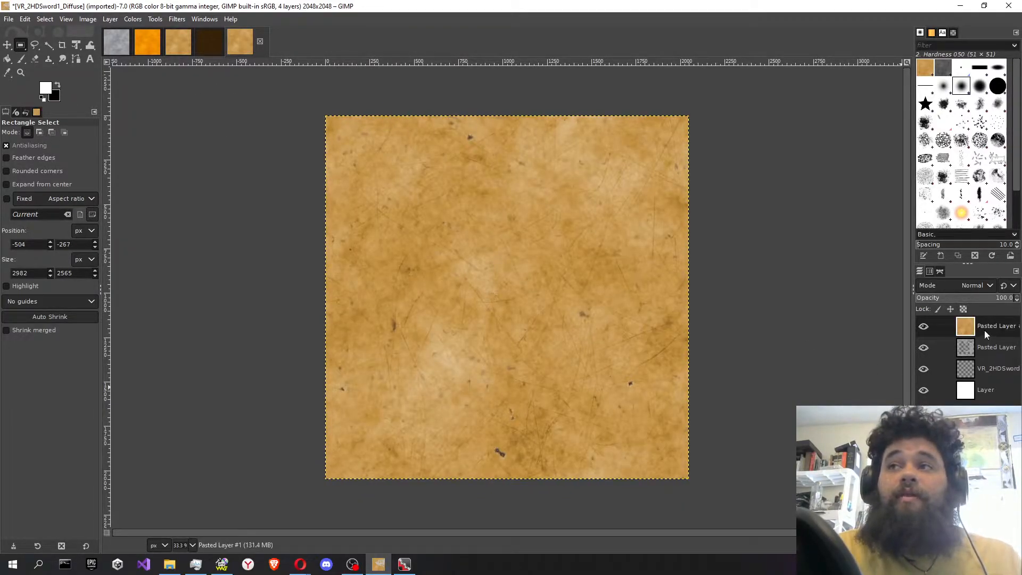
Fuzzy-select the empty area around the islands on the grey metal layer and cut it from the gold metal layer
{"action": "left_click", "coordinate": [987, 345]}
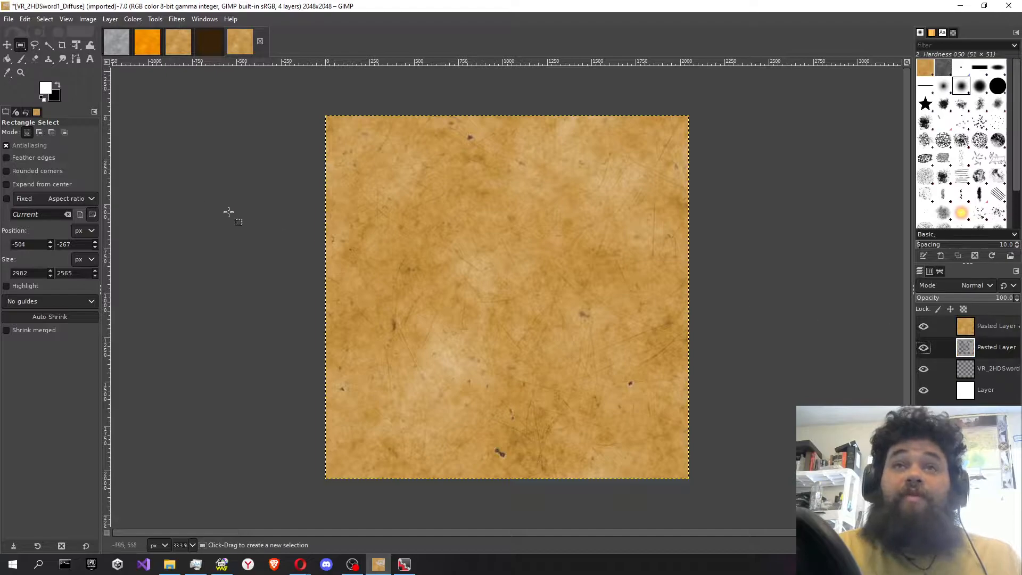
{"action": "left_click", "coordinate": [50, 45]}
{"action": "left_click", "coordinate": [346, 305]}
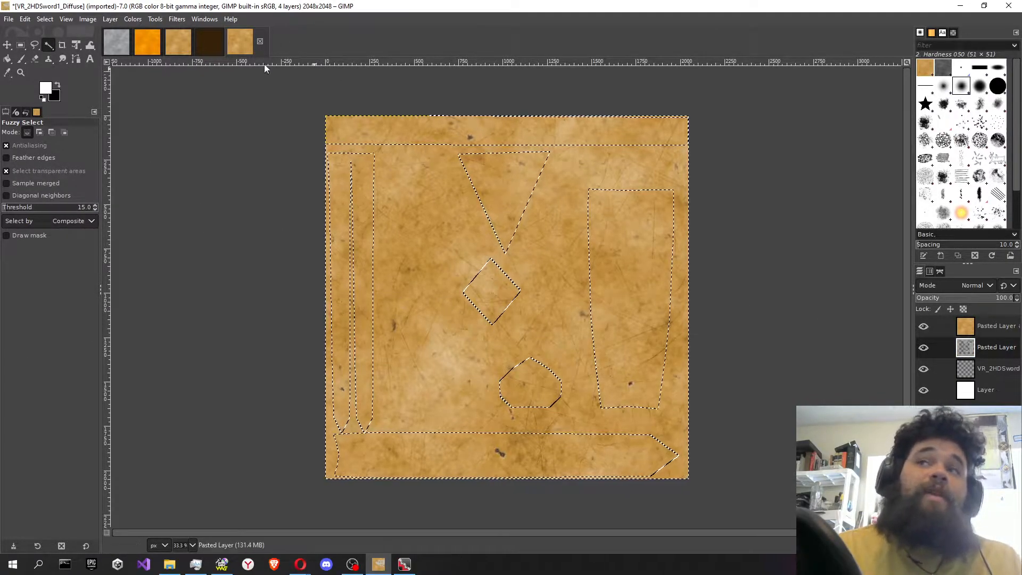
{"action": "left_click", "coordinate": [990, 326]}
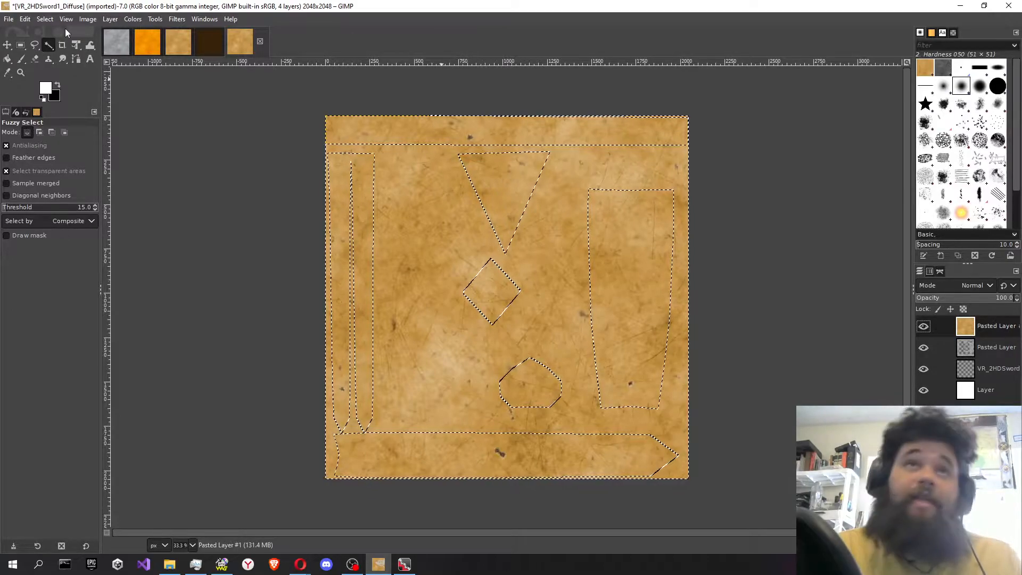
{"action": "left_click", "coordinate": [25, 19]}
{"action": "left_click", "coordinate": [39, 79]}
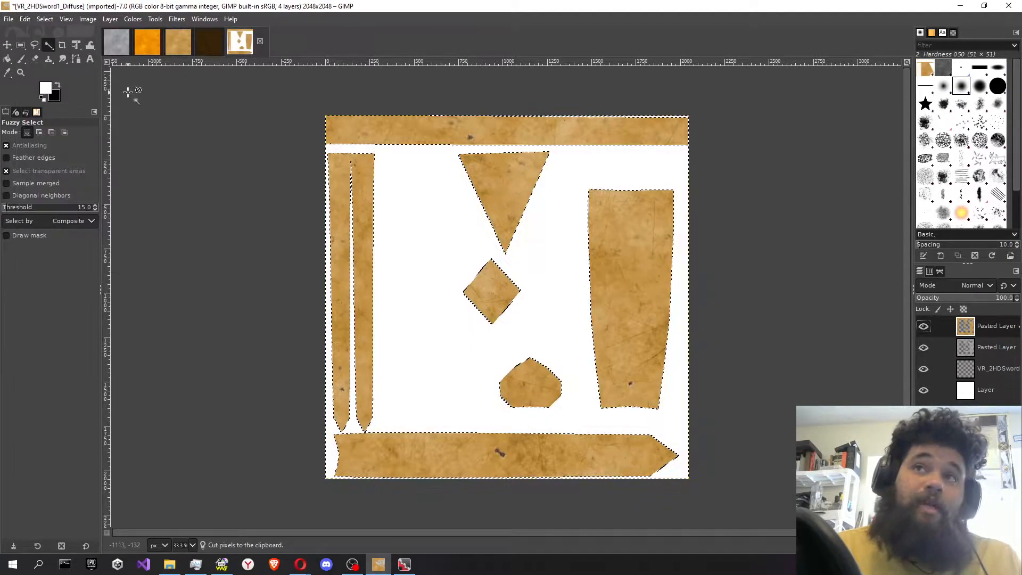
{"action": "left_click", "coordinate": [131, 20]}
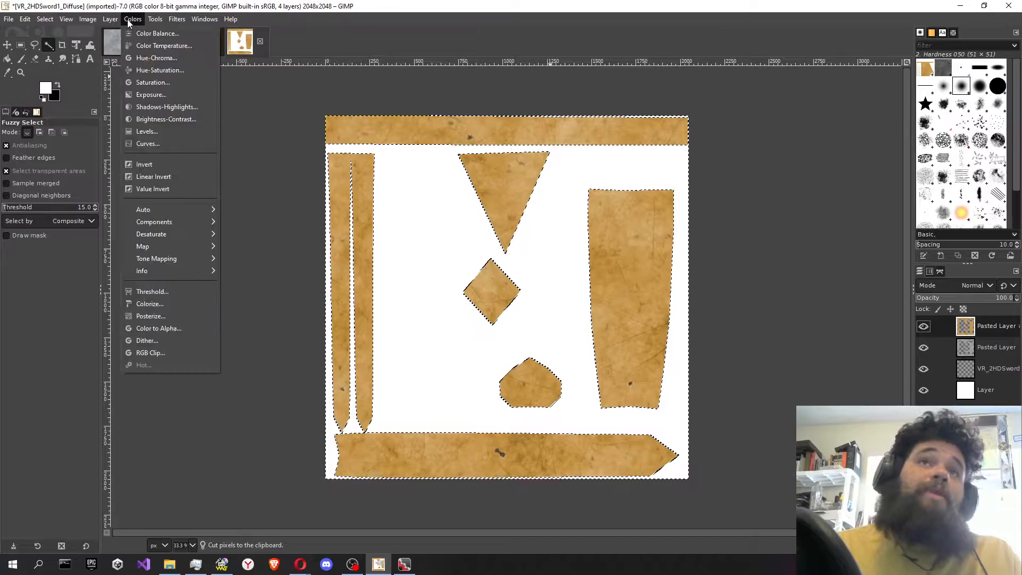
Clear the selection and erase the gold texture over the large tapered island with a 201-size eraser
{"action": "mouse_move", "coordinate": [45, 20]}
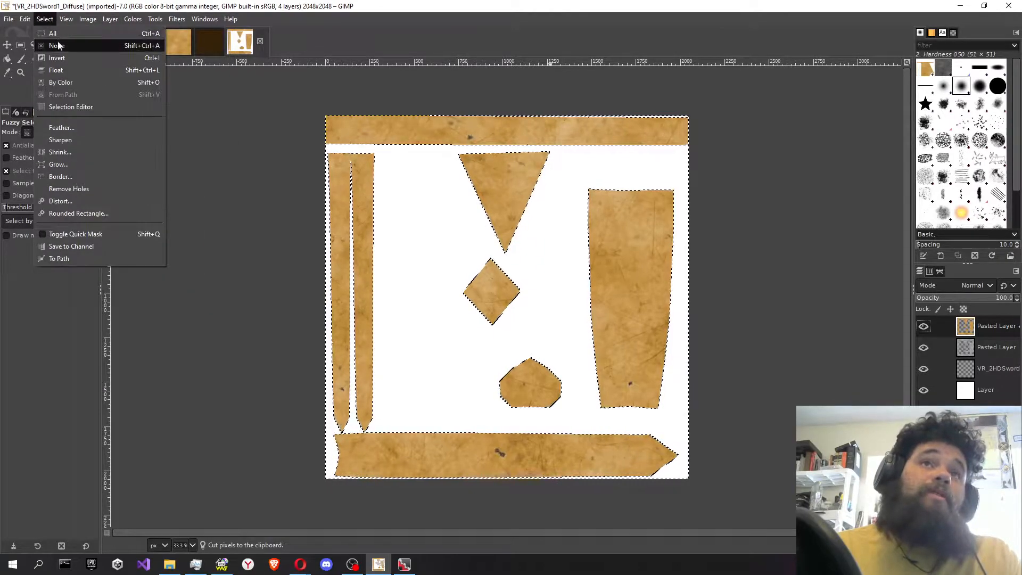
{"action": "left_click", "coordinate": [57, 46]}
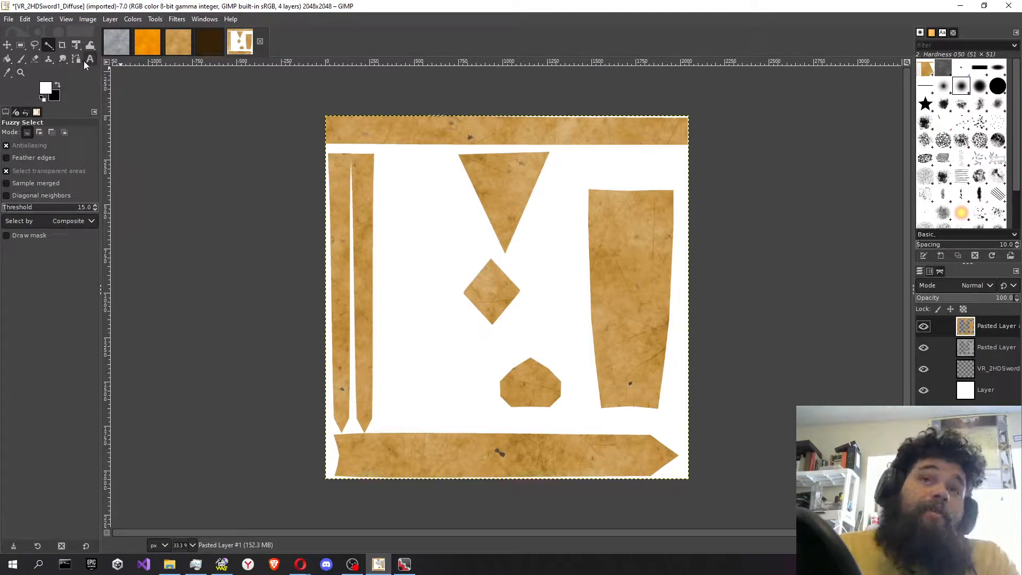
{"action": "left_click", "coordinate": [34, 59]}
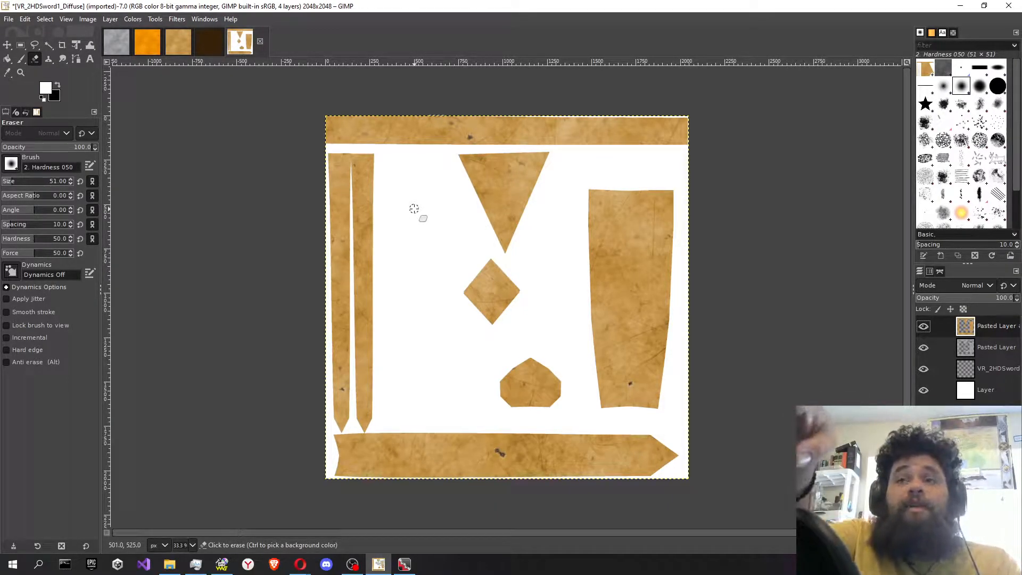
{"action": "mouse_move", "coordinate": [611, 196]}
{"action": "left_mouse_down"}
{"action": "mouse_move", "coordinate": [633, 189]}
{"action": "mouse_move", "coordinate": [593, 198]}
{"action": "mouse_move", "coordinate": [573, 186]}
{"action": "mouse_move", "coordinate": [666, 197]}
{"action": "mouse_move", "coordinate": [610, 215]}
{"action": "left_mouse_up"}
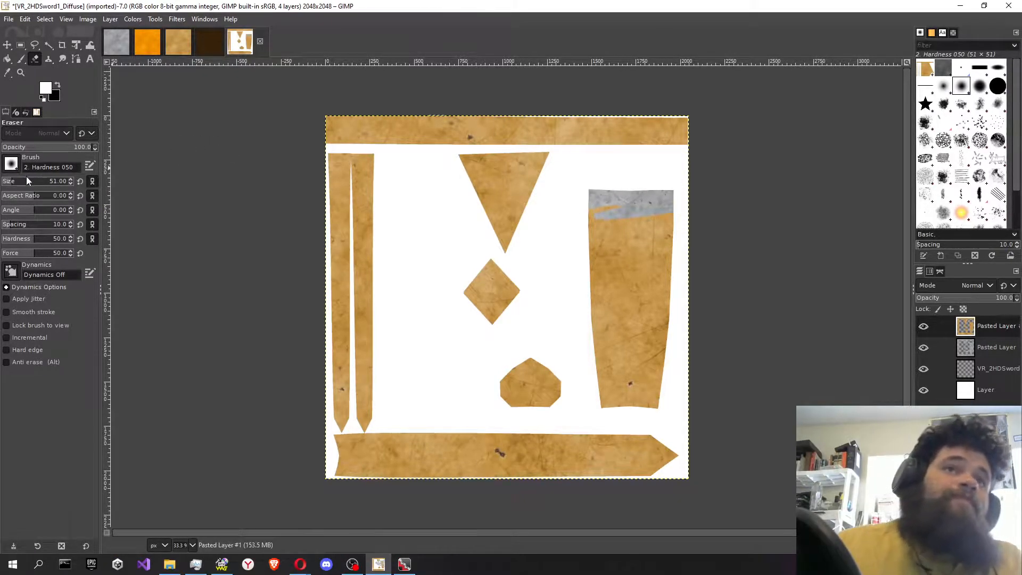
{"action": "left_click_drag", "start_coordinate": [28, 182], "coordinate": [25, 182]}
{"action": "mouse_move", "coordinate": [593, 232]}
{"action": "left_mouse_down"}
{"action": "mouse_move", "coordinate": [646, 217]}
{"action": "mouse_move", "coordinate": [635, 227]}
{"action": "mouse_move", "coordinate": [646, 249]}
{"action": "mouse_move", "coordinate": [667, 256]}
{"action": "mouse_move", "coordinate": [661, 264]}
{"action": "mouse_move", "coordinate": [668, 212]}
{"action": "mouse_move", "coordinate": [662, 308]}
{"action": "mouse_move", "coordinate": [631, 262]}
{"action": "mouse_move", "coordinate": [595, 243]}
{"action": "mouse_move", "coordinate": [608, 281]}
{"action": "mouse_move", "coordinate": [596, 297]}
{"action": "mouse_move", "coordinate": [619, 343]}
{"action": "left_mouse_up"}
{"action": "left_click_drag", "start_coordinate": [665, 261], "coordinate": [640, 396]}
{"action": "left_click_drag", "start_coordinate": [625, 361], "coordinate": [597, 374]}
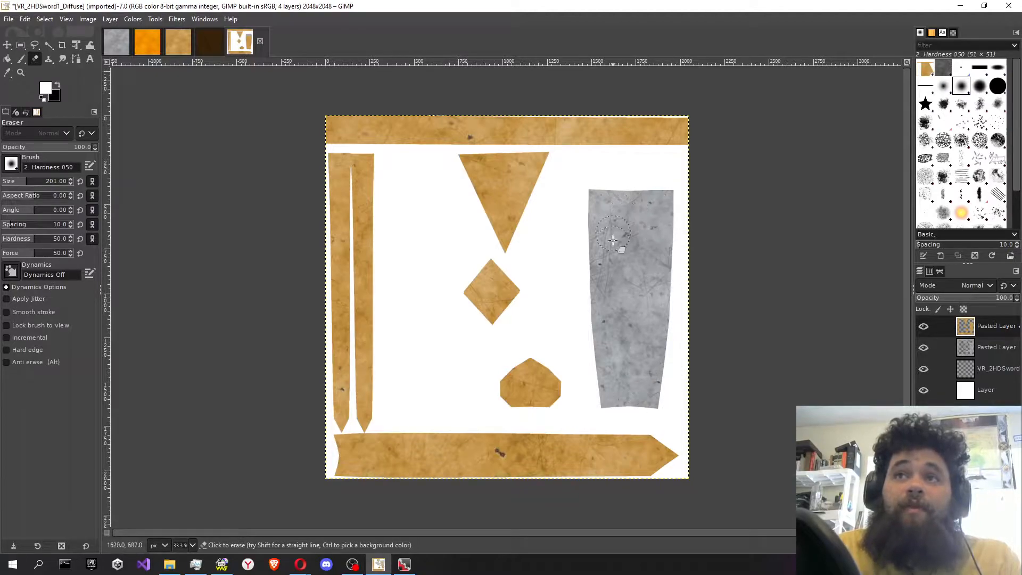
Erase the gold texture over the two narrow vertical islands and reduce the eraser size to 48
{"action": "mouse_move", "coordinate": [364, 176]}
{"action": "left_mouse_down"}
{"action": "mouse_move", "coordinate": [310, 163]}
{"action": "mouse_move", "coordinate": [338, 164]}
{"action": "mouse_move", "coordinate": [305, 186]}
{"action": "mouse_move", "coordinate": [311, 205]}
{"action": "mouse_move", "coordinate": [345, 213]}
{"action": "mouse_move", "coordinate": [366, 237]}
{"action": "mouse_move", "coordinate": [360, 253]}
{"action": "mouse_move", "coordinate": [311, 270]}
{"action": "mouse_move", "coordinate": [324, 278]}
{"action": "mouse_move", "coordinate": [355, 190]}
{"action": "mouse_move", "coordinate": [390, 211]}
{"action": "mouse_move", "coordinate": [344, 341]}
{"action": "mouse_move", "coordinate": [309, 321]}
{"action": "mouse_move", "coordinate": [264, 376]}
{"action": "mouse_move", "coordinate": [321, 386]}
{"action": "mouse_move", "coordinate": [315, 411]}
{"action": "mouse_move", "coordinate": [337, 418]}
{"action": "mouse_move", "coordinate": [384, 413]}
{"action": "mouse_move", "coordinate": [333, 418]}
{"action": "left_mouse_up"}
{"action": "left_click_drag", "start_coordinate": [364, 370], "coordinate": [371, 375]}
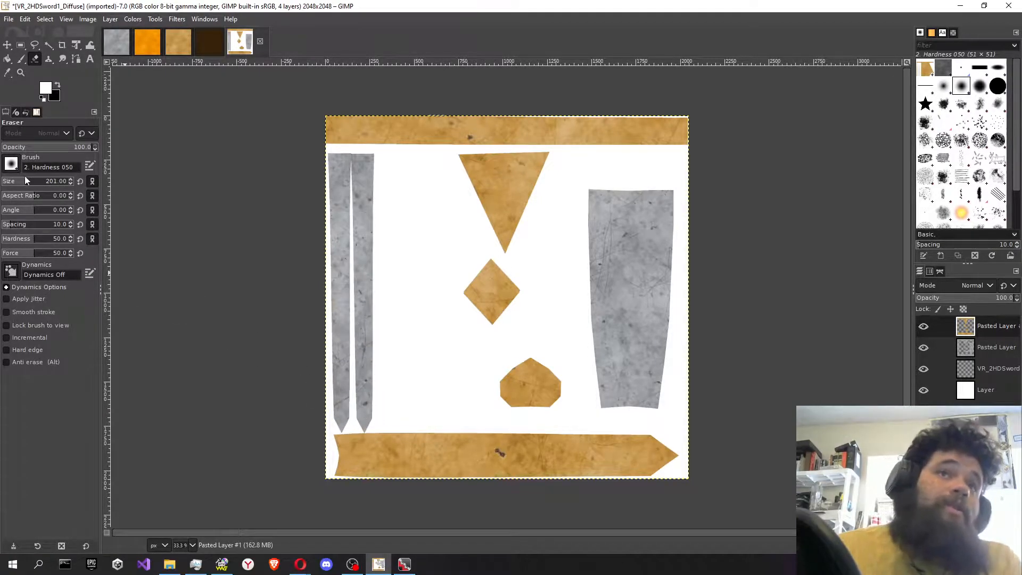
{"action": "left_click_drag", "start_coordinate": [18, 184], "coordinate": [11, 183]}
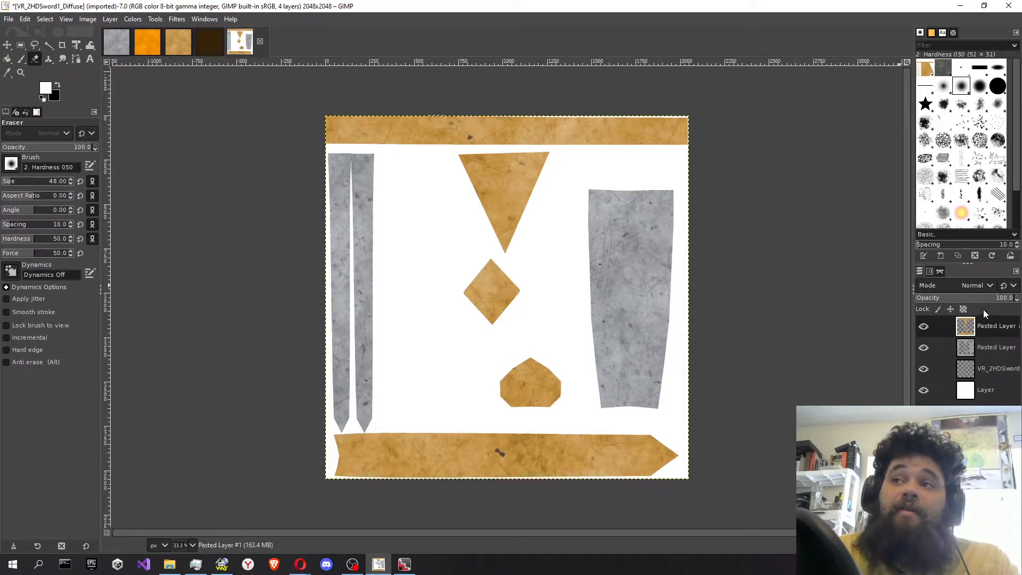
Try the Multiply and Soft light blend modes on the gold layer and return it to Normal at 100 opacity
{"action": "left_click", "coordinate": [991, 285]}
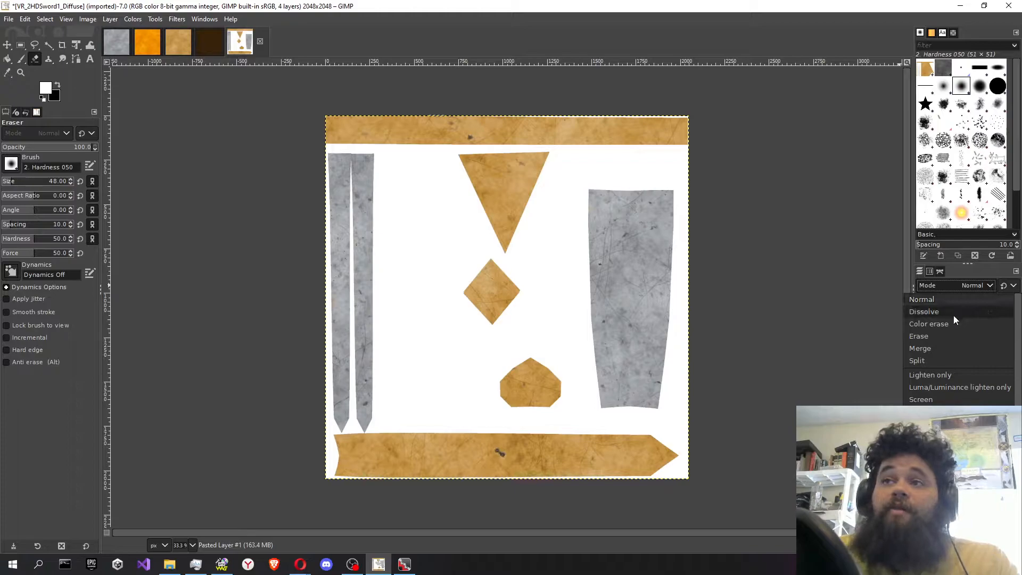
{"action": "left_click", "coordinate": [937, 462]}
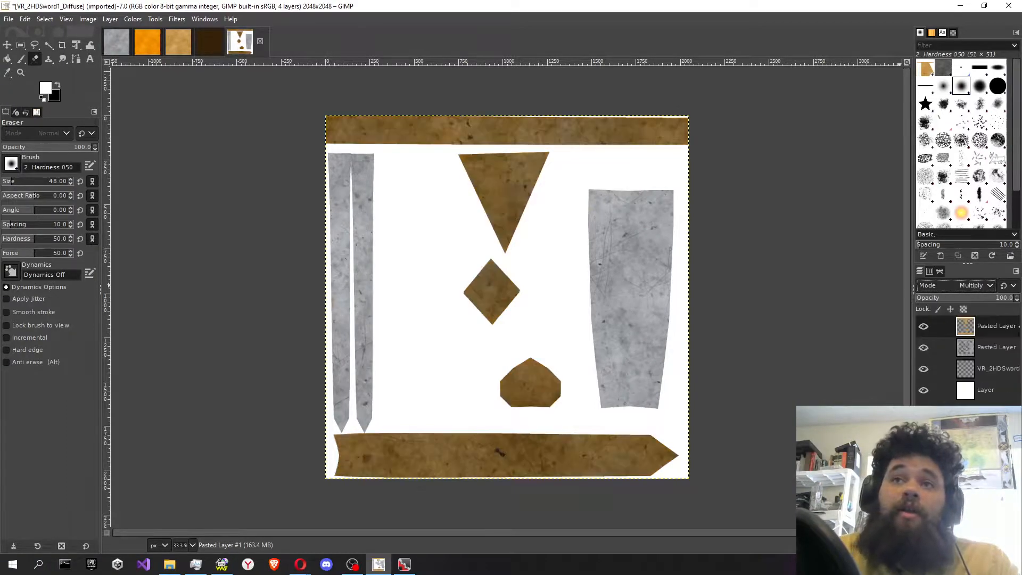
{"action": "left_click", "coordinate": [968, 286]}
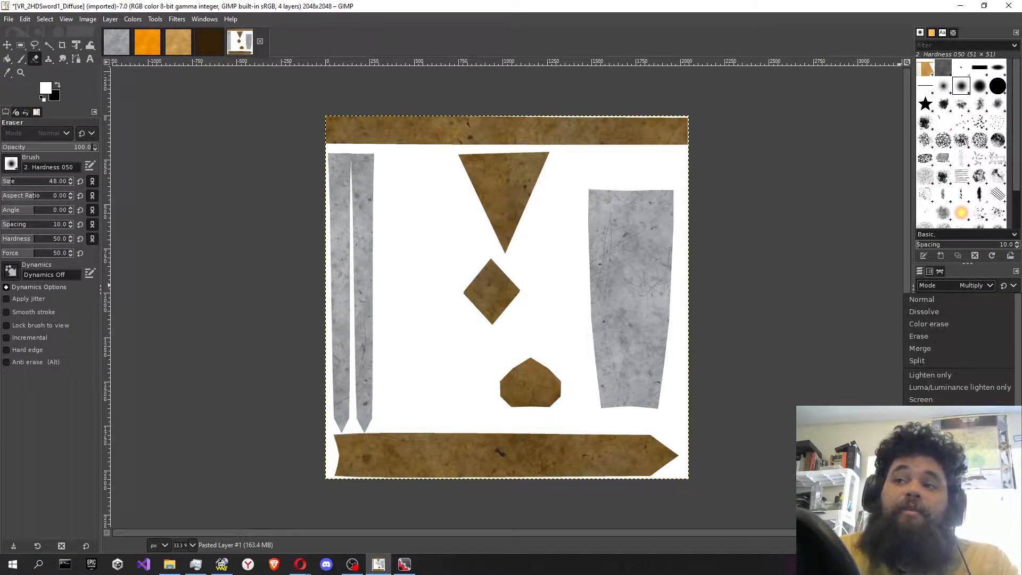
{"action": "left_click", "coordinate": [929, 513]}
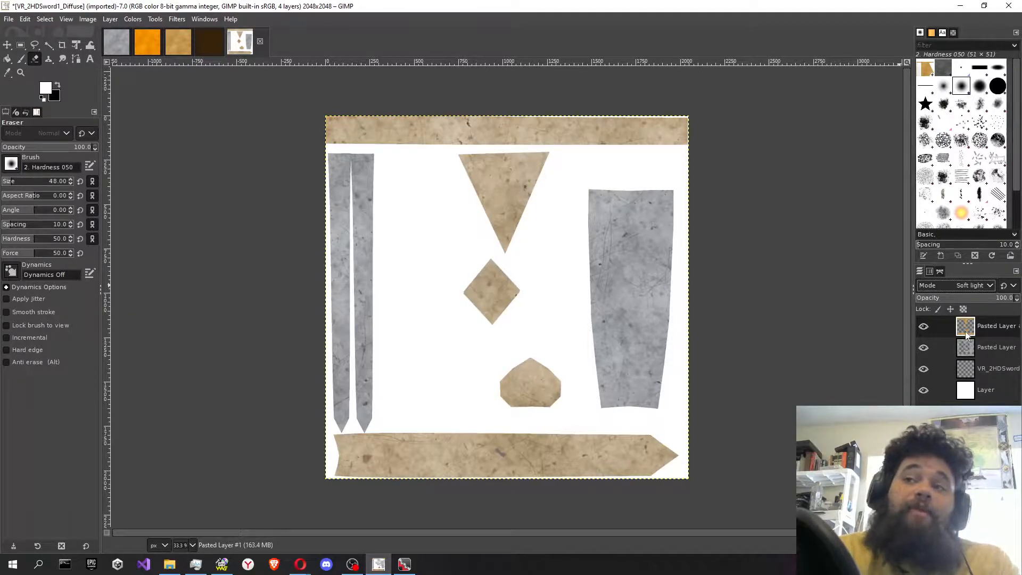
{"action": "left_click", "coordinate": [979, 286]}
{"action": "left_click", "coordinate": [964, 300]}
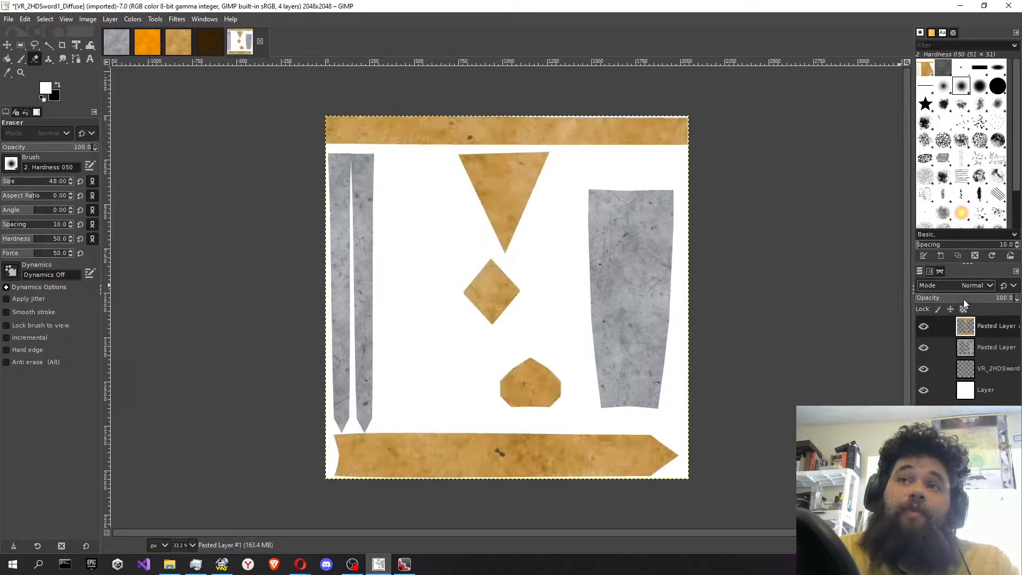
{"action": "left_click", "coordinate": [964, 287]}
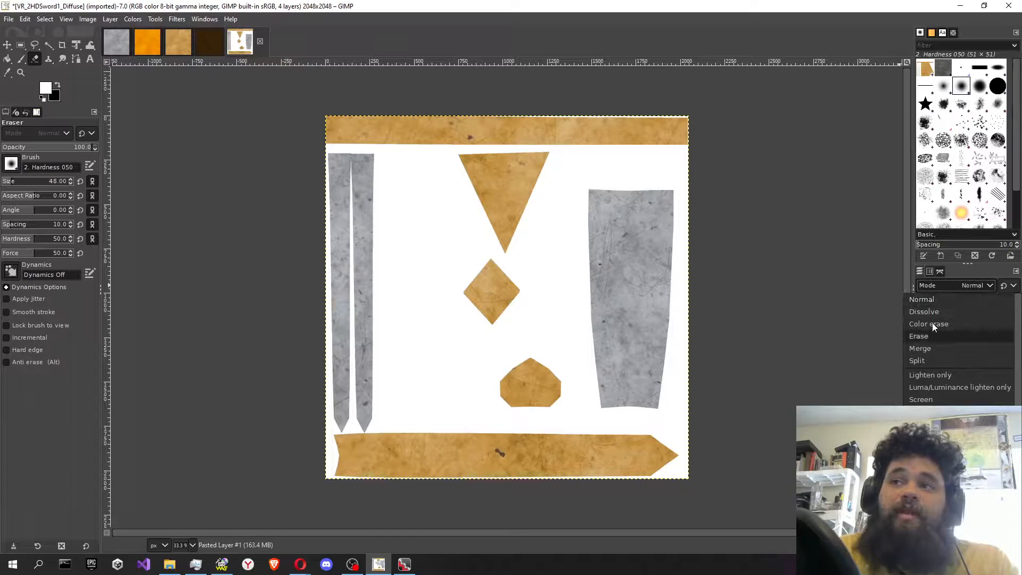
{"action": "left_click", "coordinate": [860, 250]}
{"action": "left_click", "coordinate": [982, 286]}
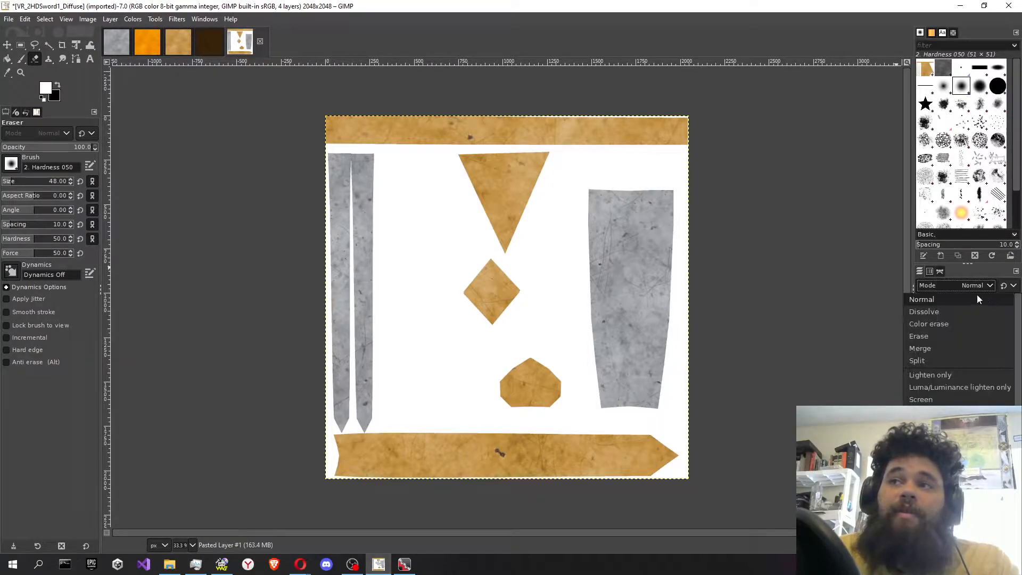
{"action": "left_click", "coordinate": [984, 299]}
{"action": "left_click_drag", "start_coordinate": [976, 299], "coordinate": [1016, 300]}
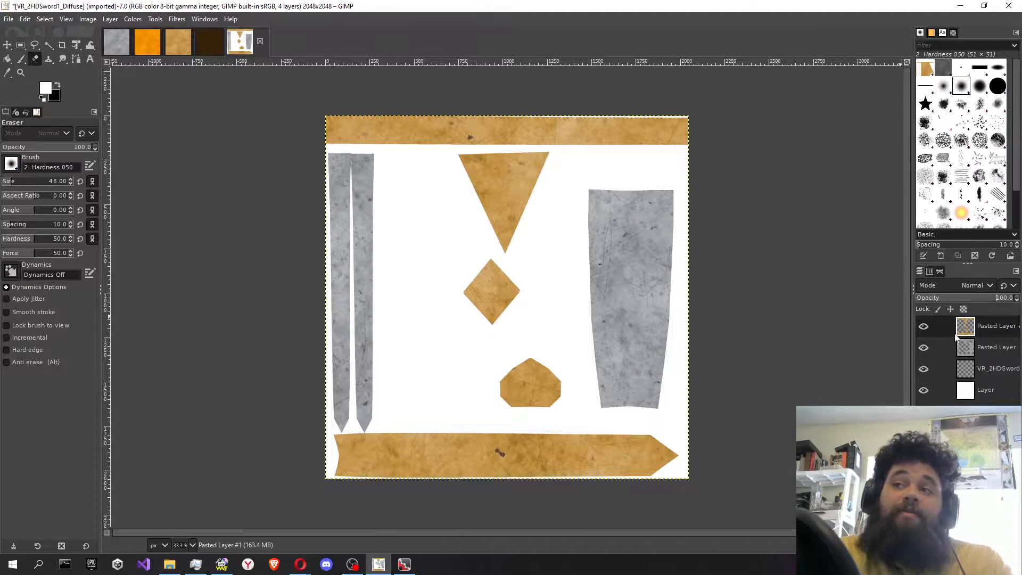
Create a new layer with the default settings directly above the grey metal layer
{"action": "left_click", "coordinate": [991, 348]}
{"action": "left_click", "coordinate": [922, 545]}
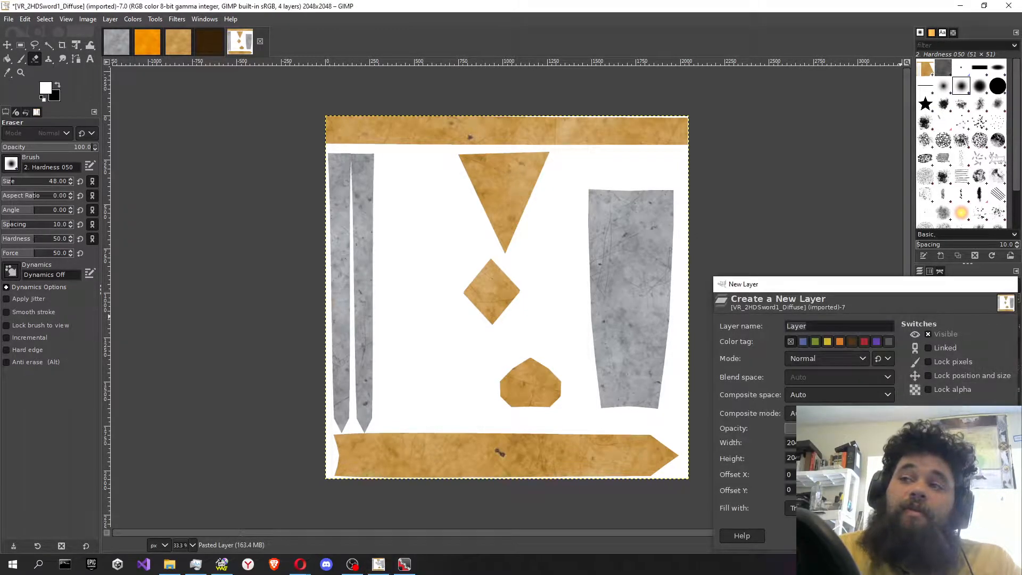
{"action": "key", "text": "Return"}
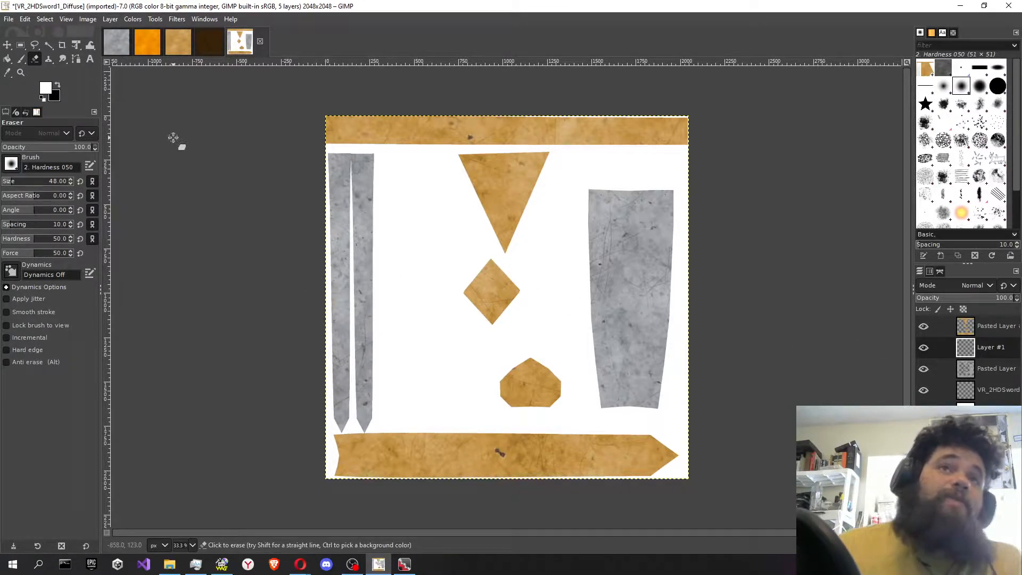
Set the foreground color to grey a1a1a1 and bucket-fill the new layer with it
{"action": "left_click", "coordinate": [45, 88]}
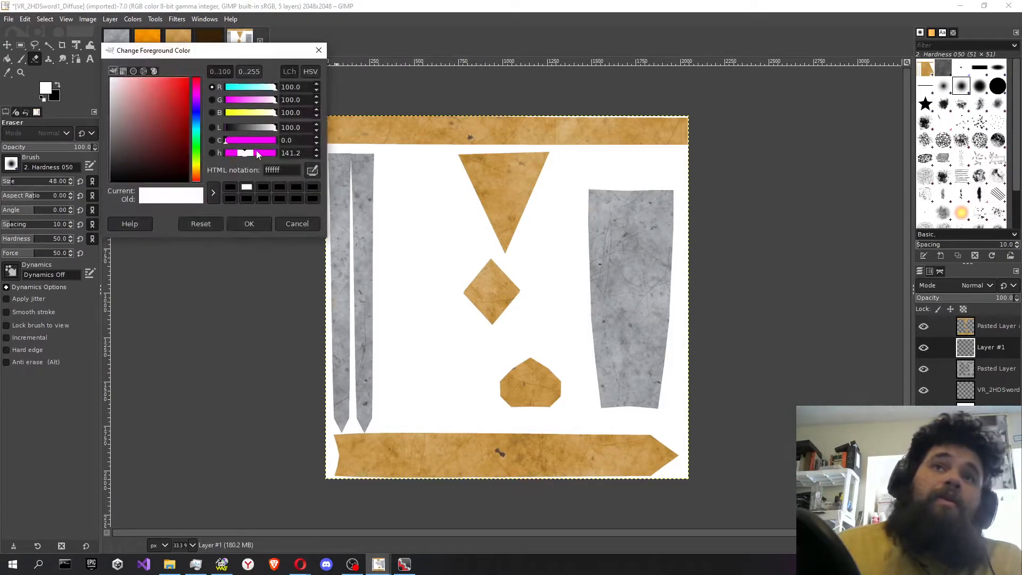
{"action": "mouse_move", "coordinate": [111, 107]}
{"action": "left_mouse_down"}
{"action": "mouse_move", "coordinate": [110, 131]}
{"action": "mouse_move", "coordinate": [111, 119]}
{"action": "left_mouse_up"}
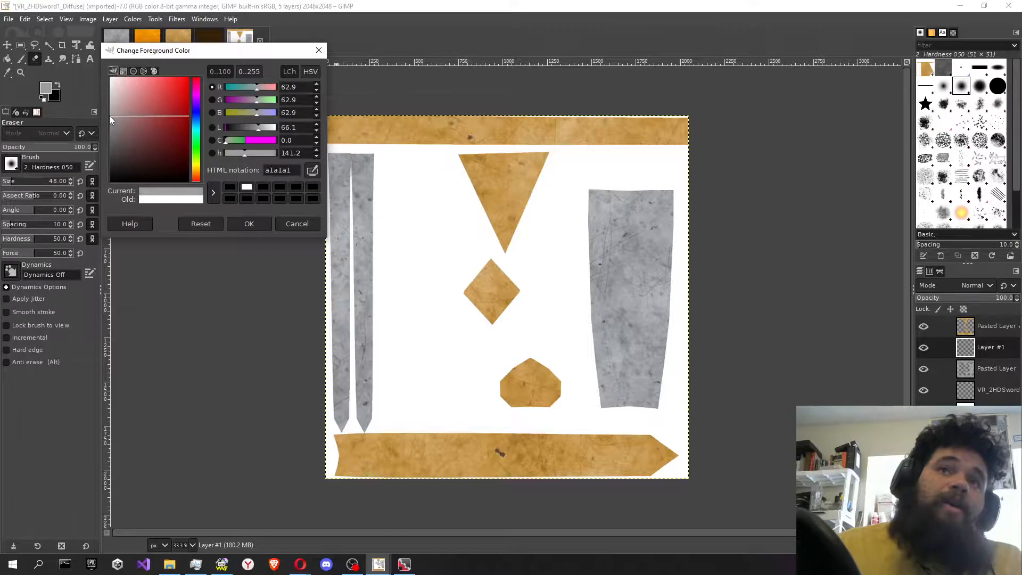
{"action": "left_click", "coordinate": [240, 222]}
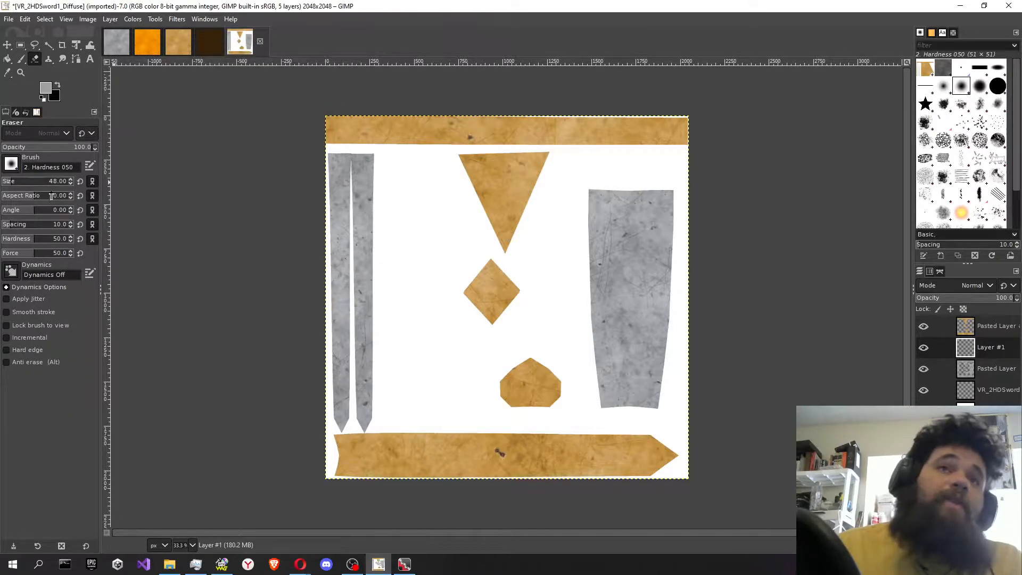
{"action": "left_click", "coordinate": [8, 59]}
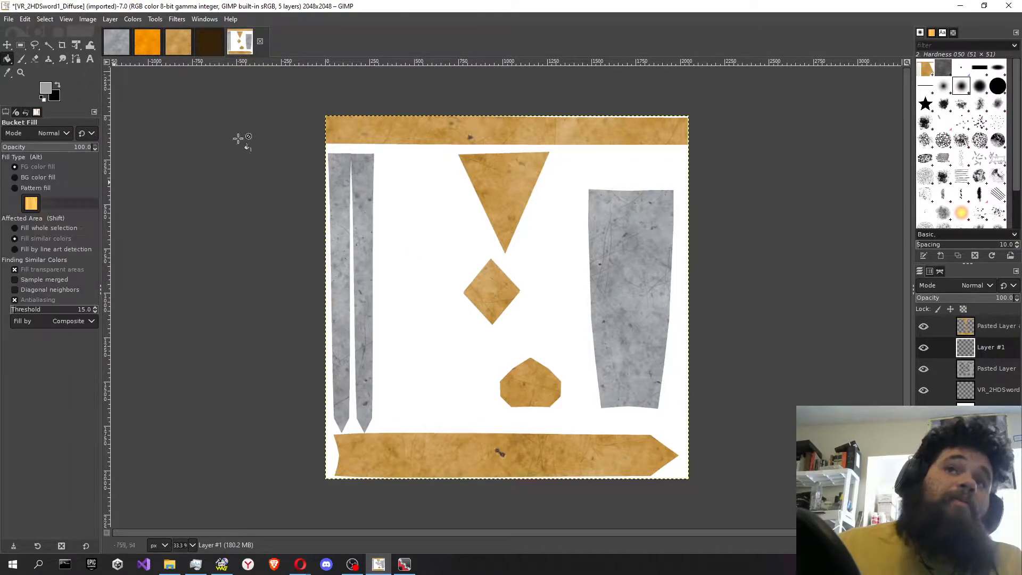
{"action": "left_click", "coordinate": [438, 213]}
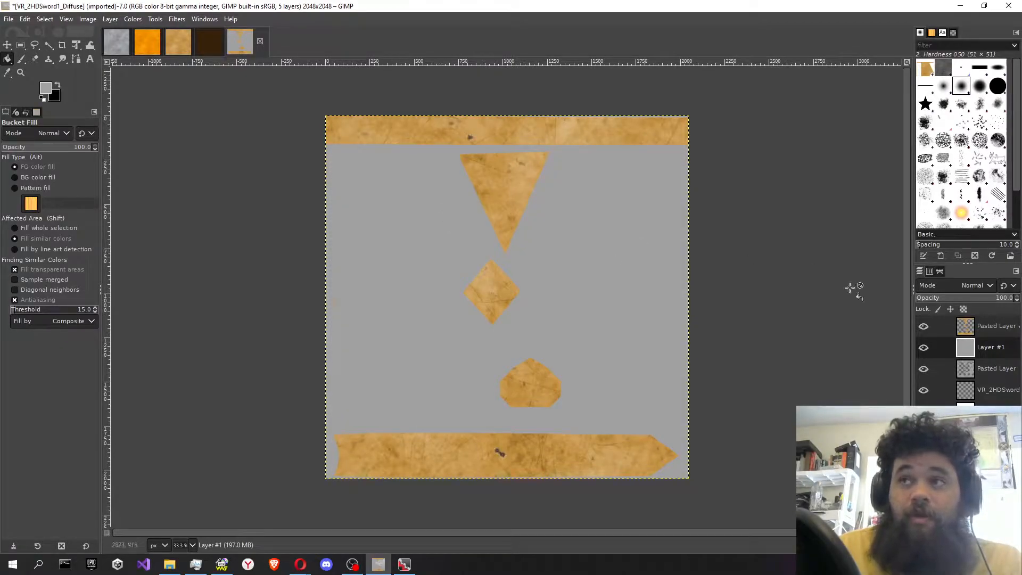
Fuzzy-select the empty area around the islands on the grey metal layer
{"action": "left_click", "coordinate": [1016, 375]}
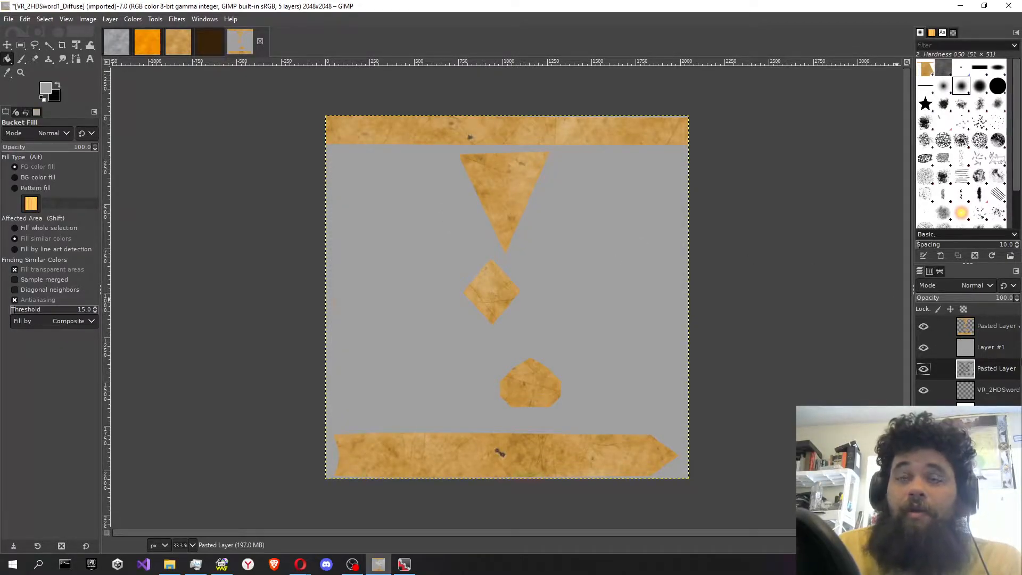
{"action": "left_click", "coordinate": [48, 44]}
{"action": "left_click", "coordinate": [446, 278]}
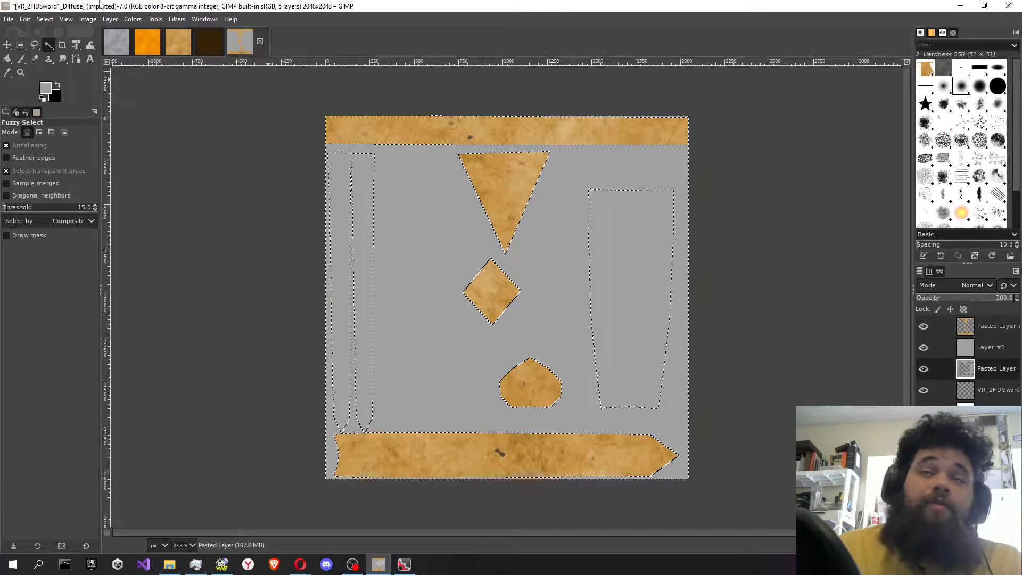
Try cutting the selected area from the grey metal layer and undo the cut
{"action": "left_click", "coordinate": [25, 19]}
{"action": "left_click", "coordinate": [32, 80]}
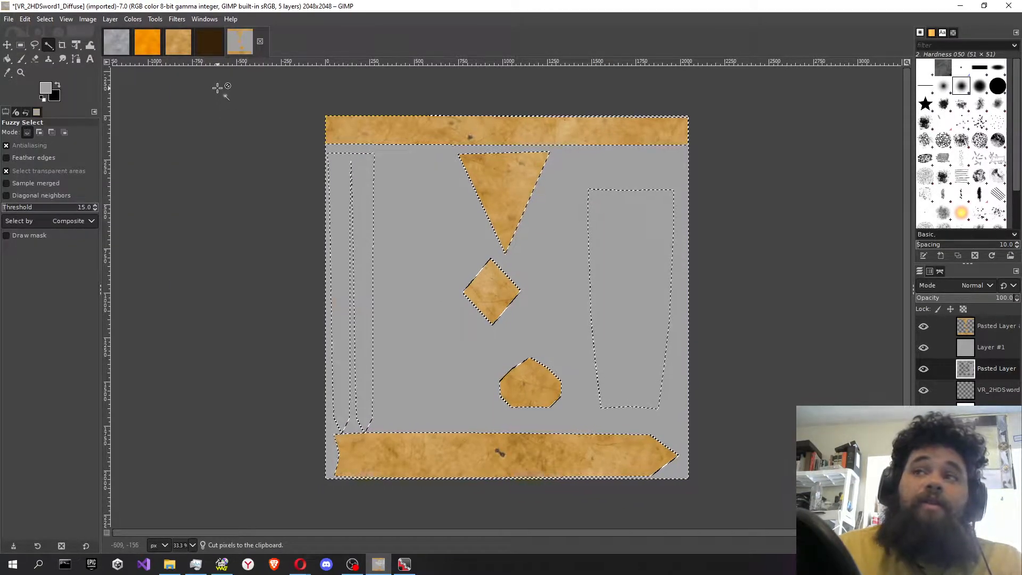
{"action": "left_click", "coordinate": [34, 18]}
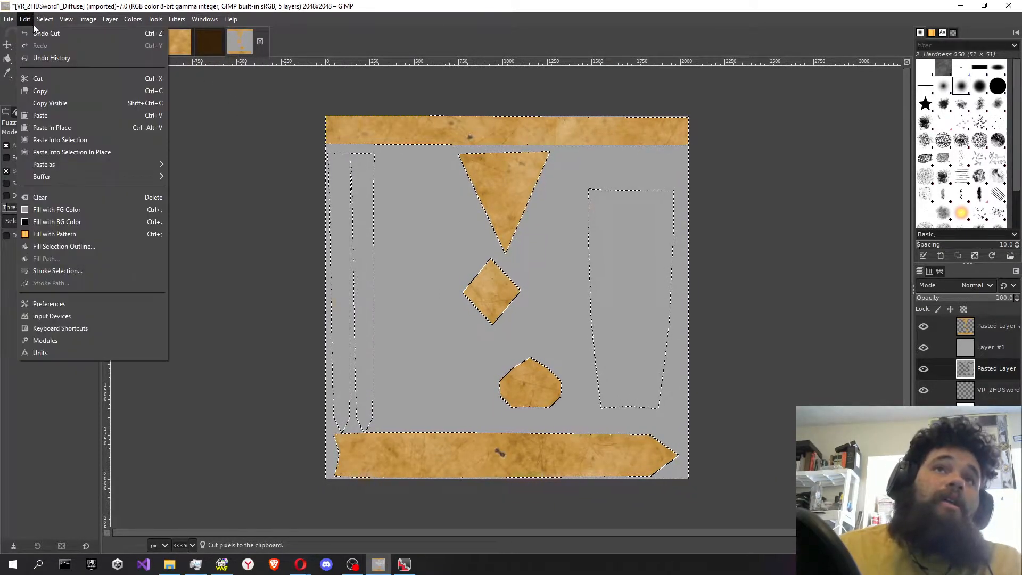
{"action": "key", "text": "Escape"}
Cut the selected empty area from the solid grey layer and clear the selection
{"action": "left_click", "coordinate": [979, 346]}
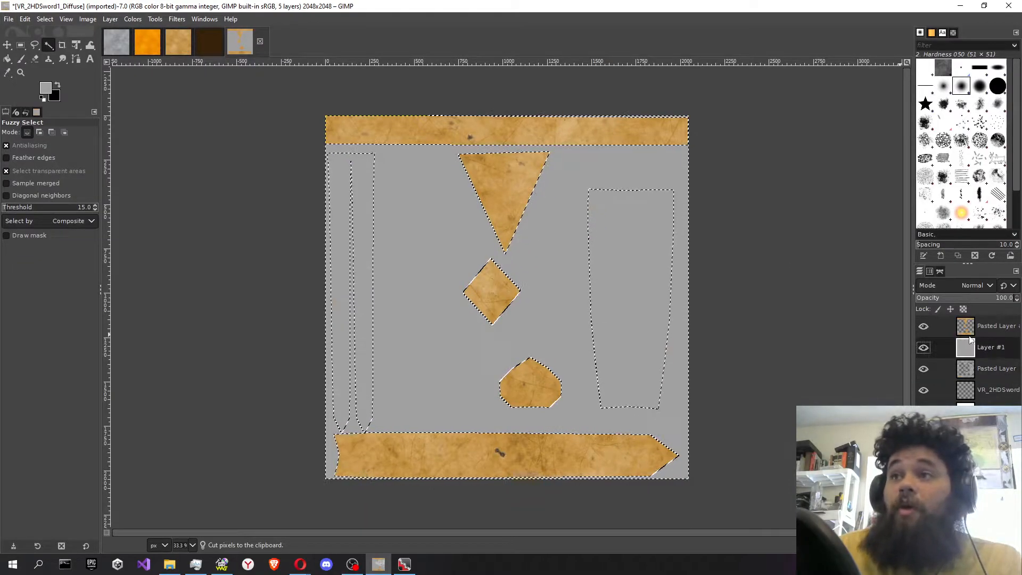
{"action": "left_click", "coordinate": [28, 18]}
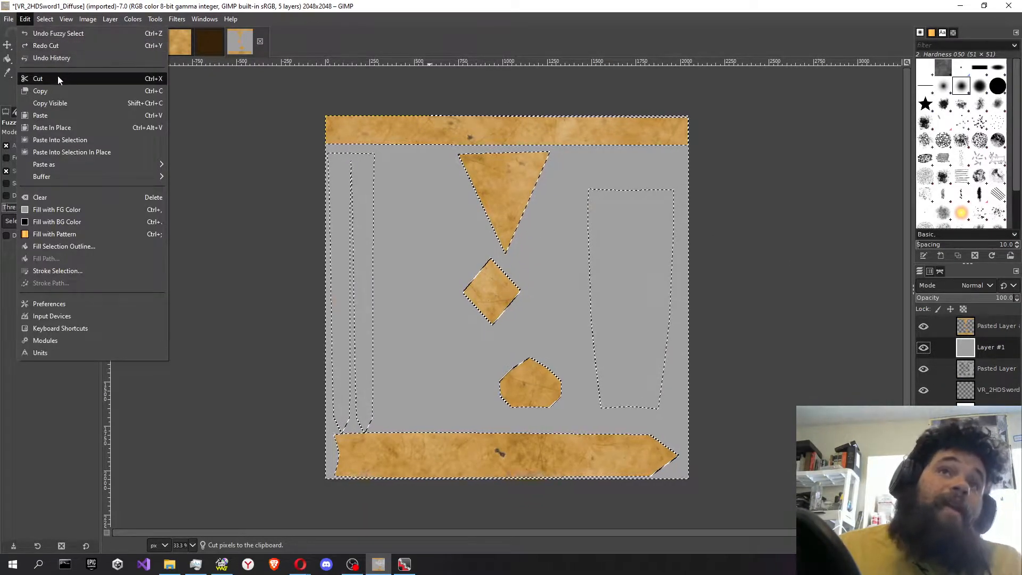
{"action": "left_click", "coordinate": [57, 77]}
{"action": "left_click", "coordinate": [125, 19]}
{"action": "mouse_move", "coordinate": [52, 22]}
{"action": "left_click", "coordinate": [54, 45]}
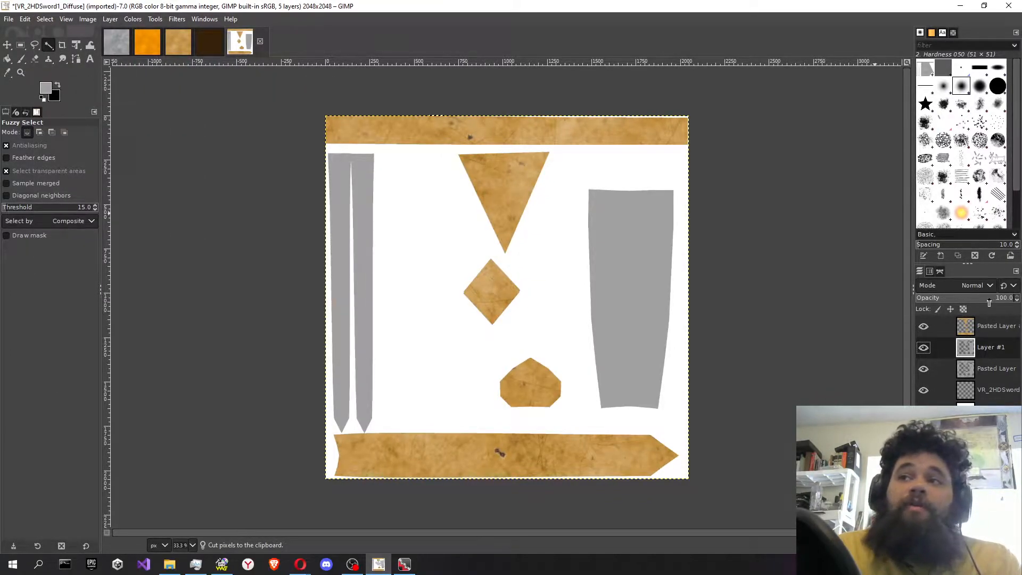
Lower the solid grey layer's opacity to 48.6
{"action": "left_click_drag", "start_coordinate": [1003, 299], "coordinate": [986, 298]}
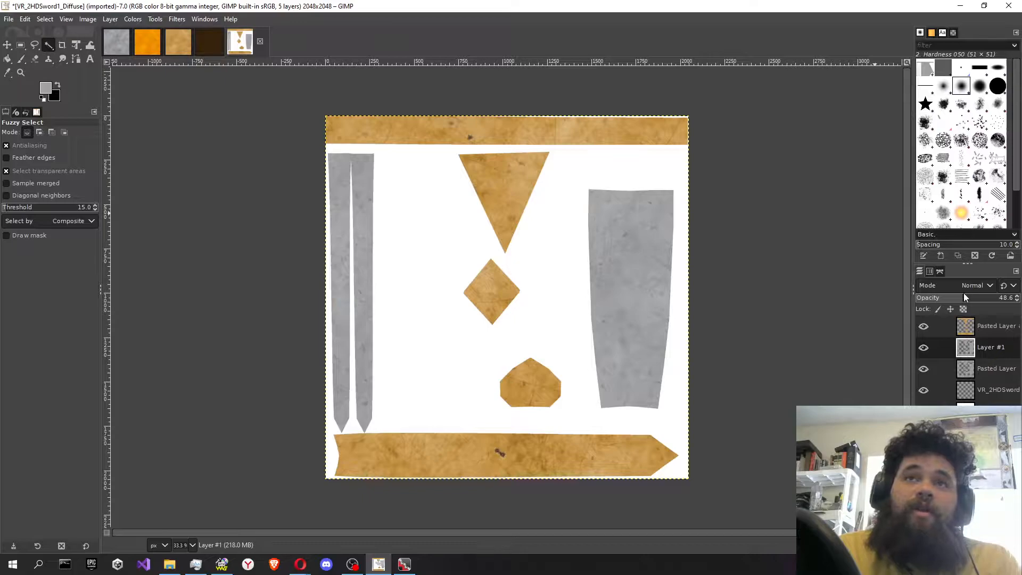
Try Hard light and Multiply blending on the solid grey layer and return it to Normal mode
{"action": "left_click", "coordinate": [986, 286]}
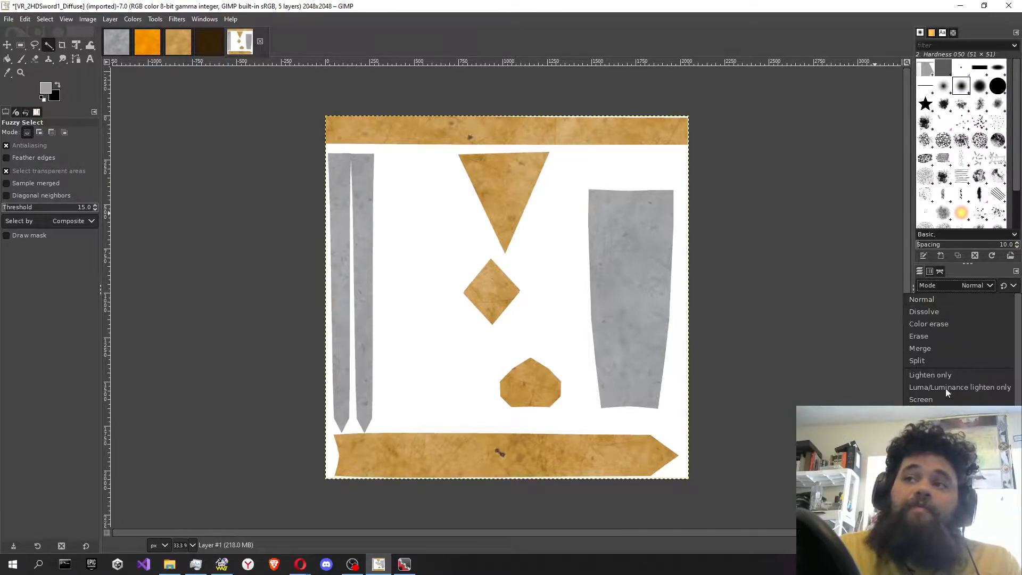
{"action": "left_click", "coordinate": [925, 526]}
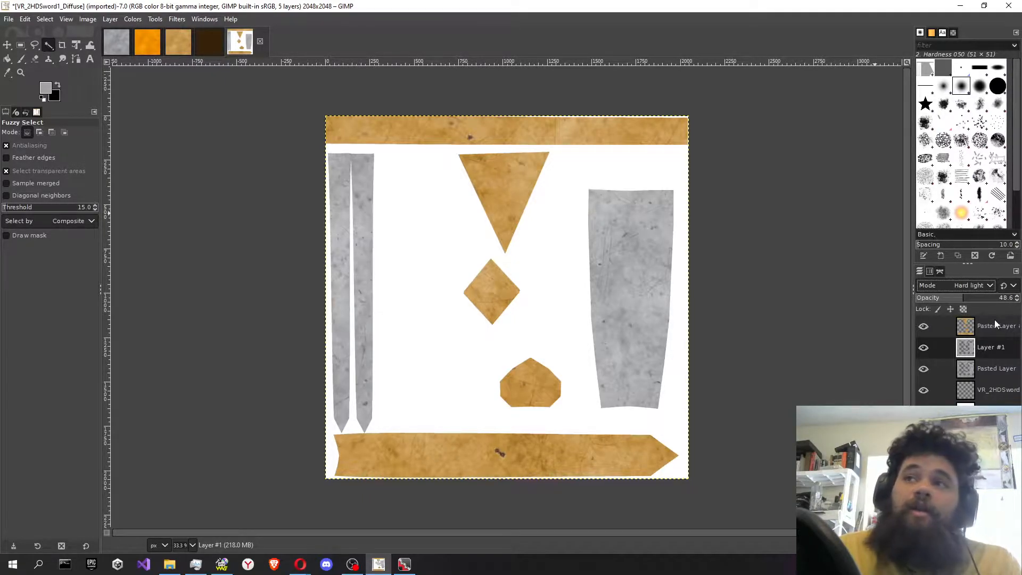
{"action": "left_click", "coordinate": [988, 288]}
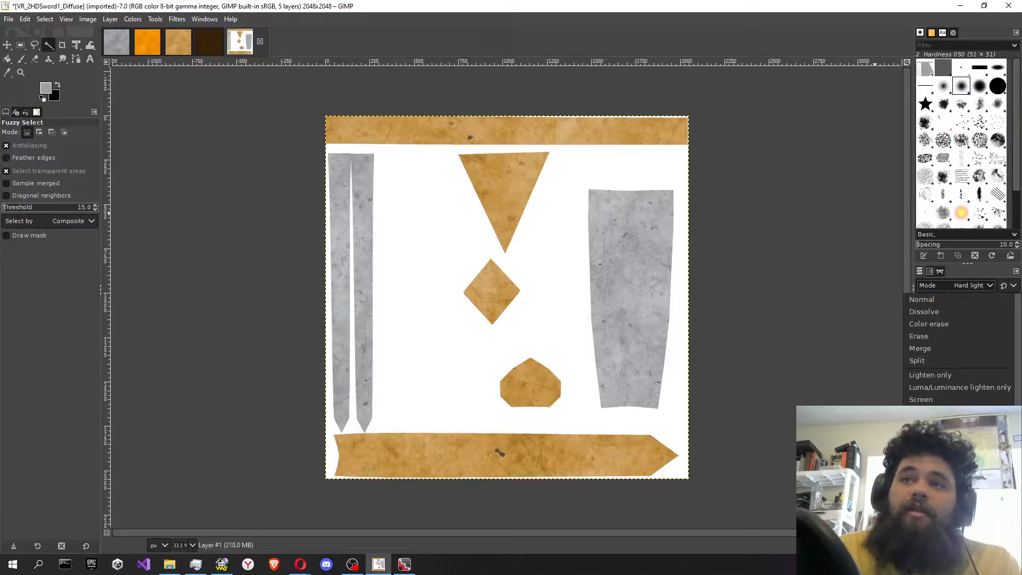
{"action": "left_click", "coordinate": [924, 463]}
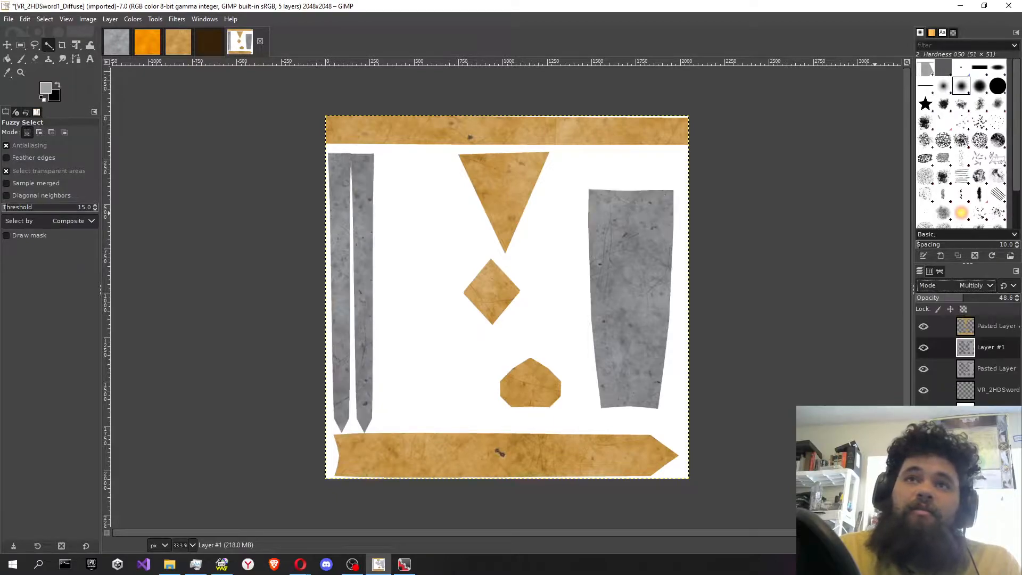
{"action": "left_click", "coordinate": [985, 285]}
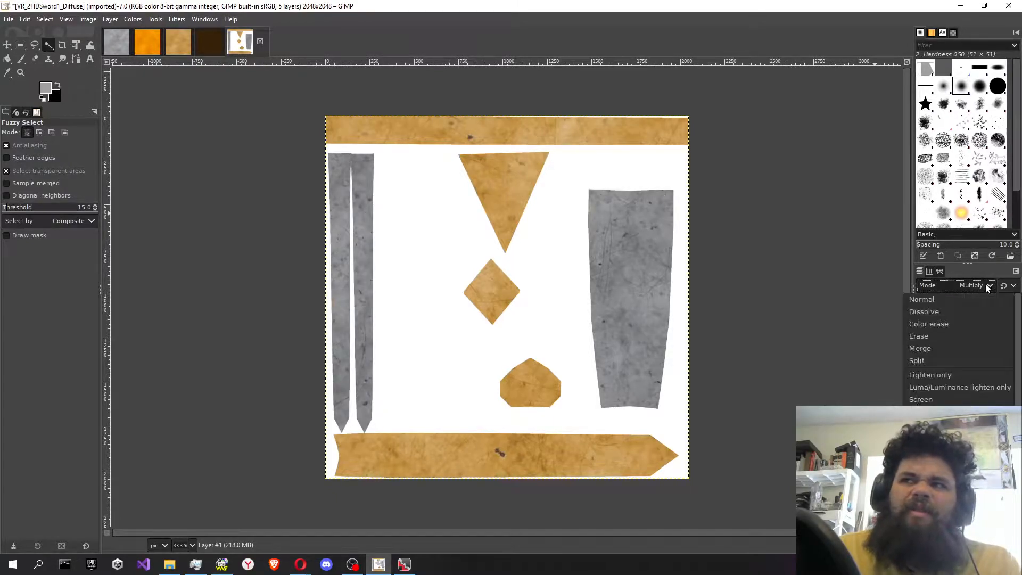
{"action": "left_click", "coordinate": [969, 300]}
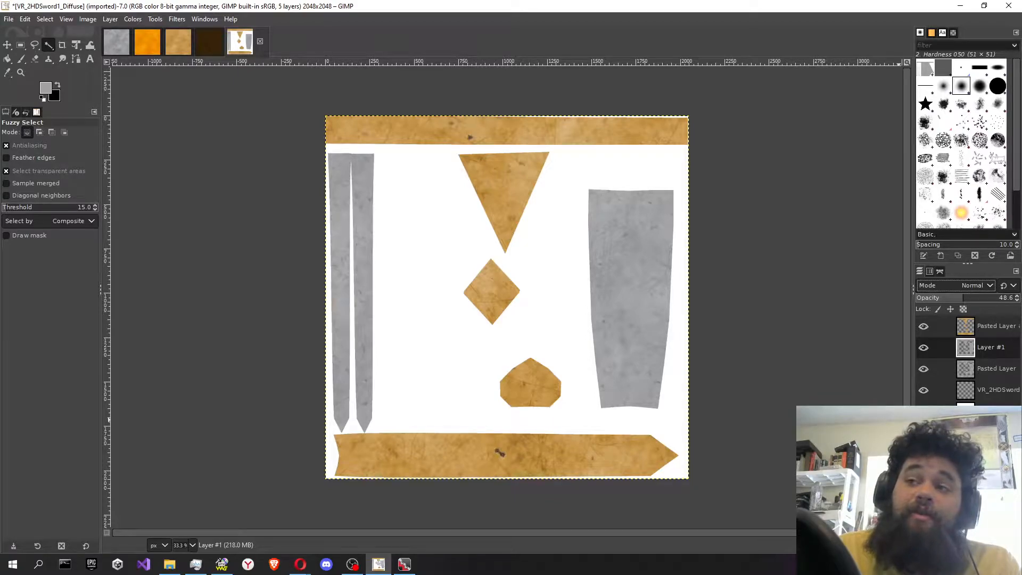
Add a new layer above the solid grey layer and free-select the right half of the second narrow blade strip
{"action": "key", "text": "shift+ctrl+n"}
{"action": "key", "text": "Return"}
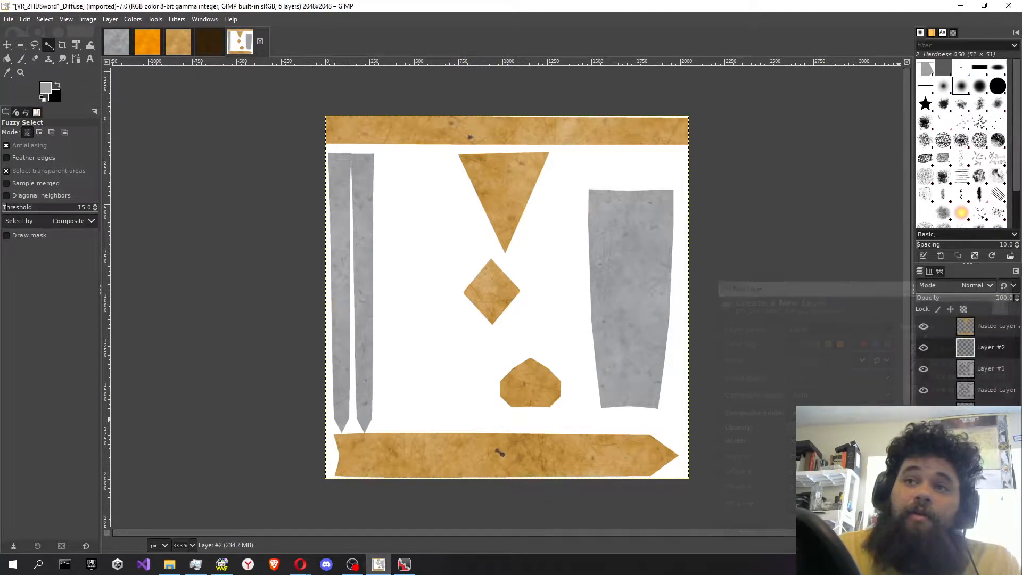
{"action": "left_click", "coordinate": [20, 73]}
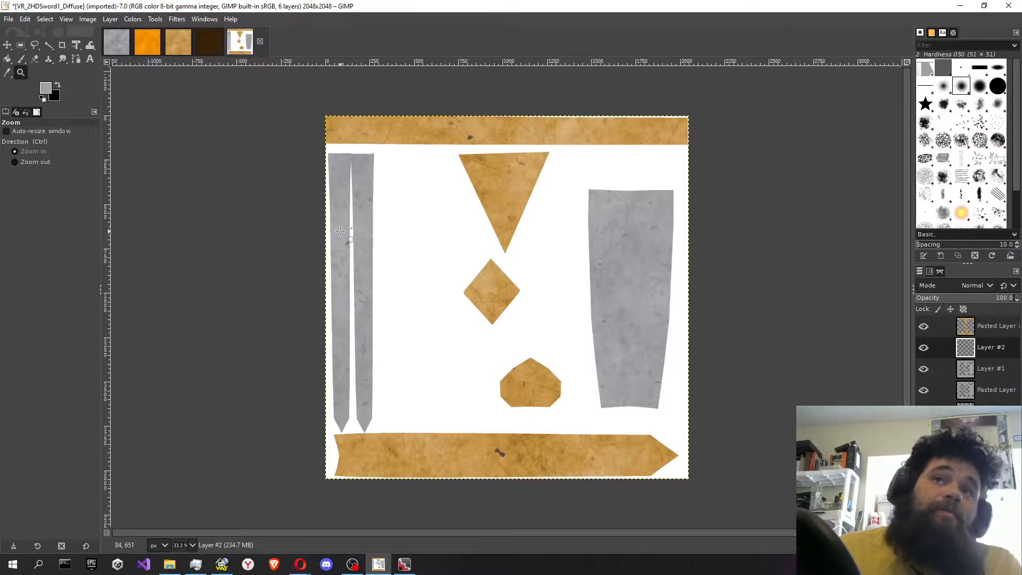
{"action": "left_click", "coordinate": [340, 231]}
{"action": "scroll", "coordinate": [340, 229], "scroll_direction": "down", "scroll_amount": 3}
{"action": "scroll", "coordinate": [340, 228], "scroll_direction": "up", "scroll_amount": 3}
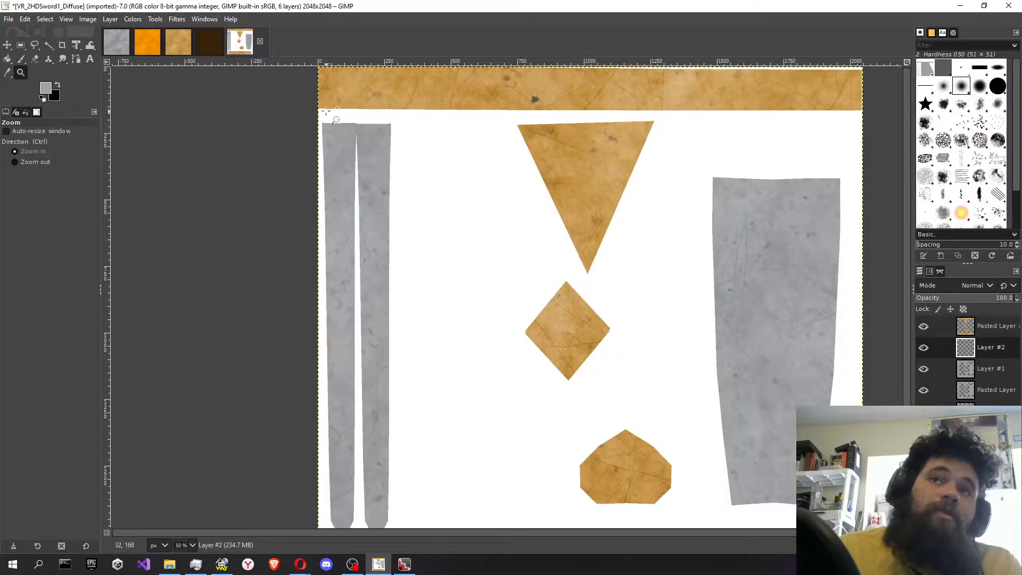
{"action": "left_click_drag", "start_coordinate": [334, 175], "coordinate": [418, 542]}
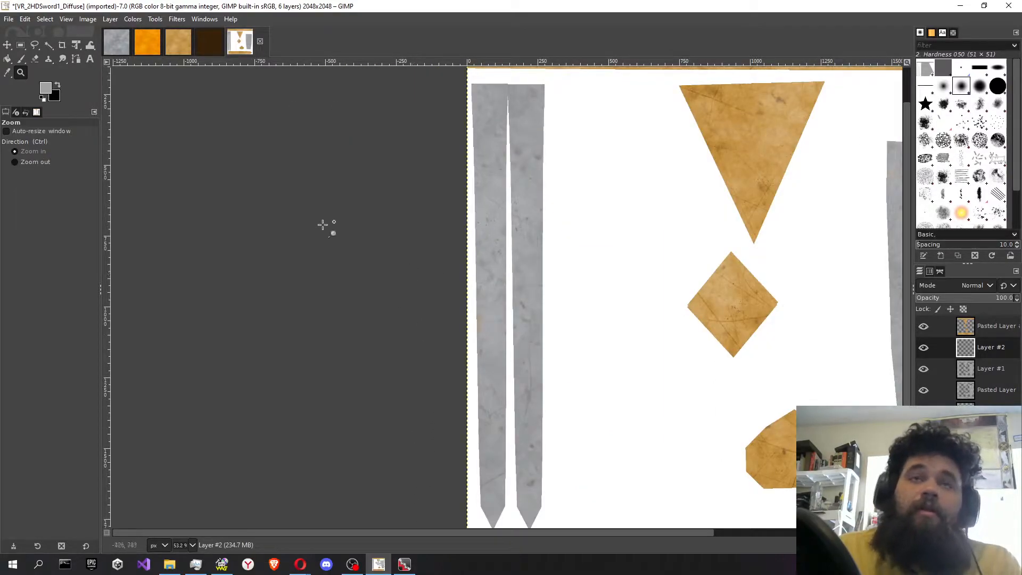
{"action": "left_click", "coordinate": [32, 46]}
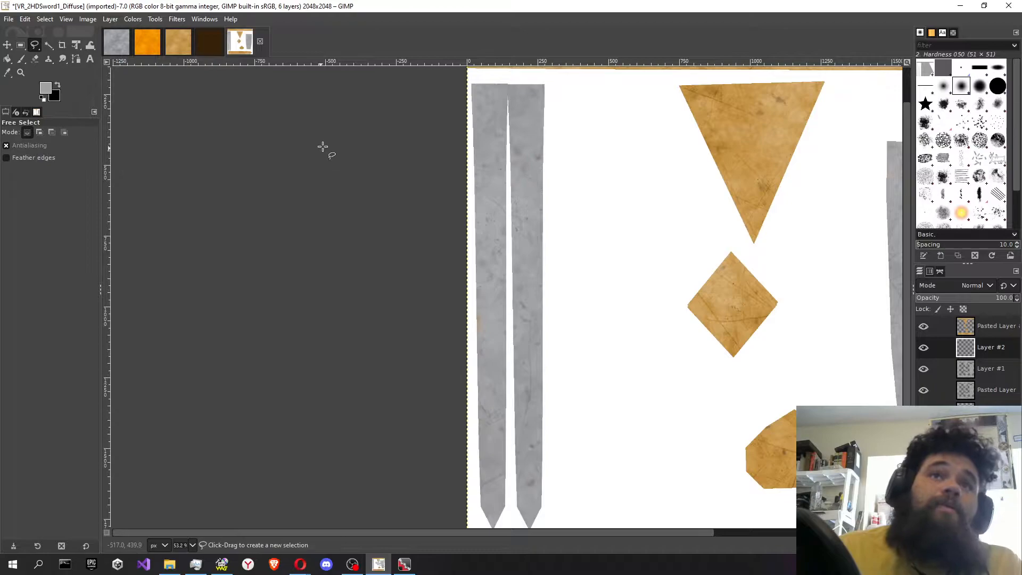
{"action": "left_click", "coordinate": [526, 83]}
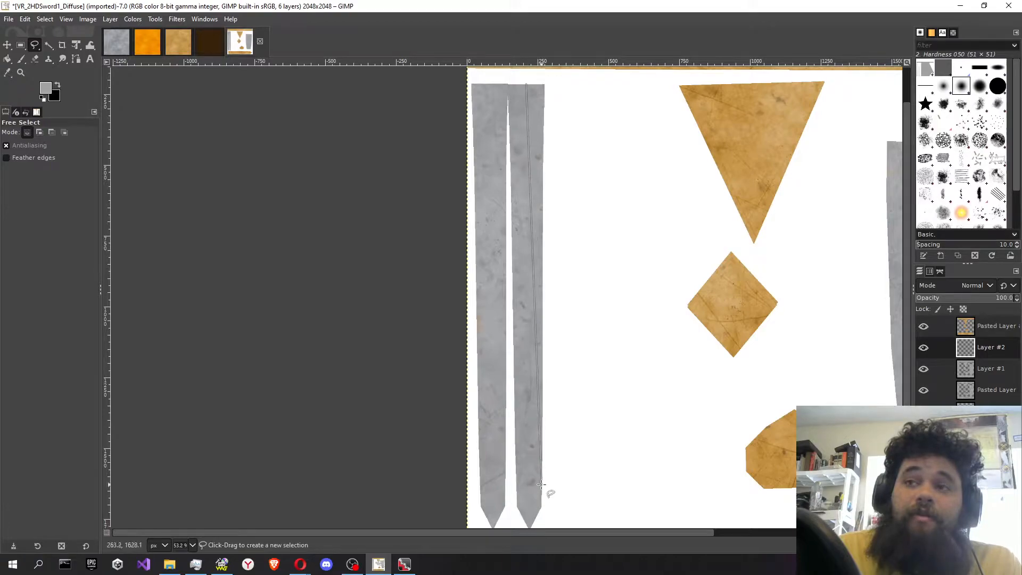
{"action": "scroll", "coordinate": [530, 511], "scroll_direction": "down", "scroll_amount": 3}
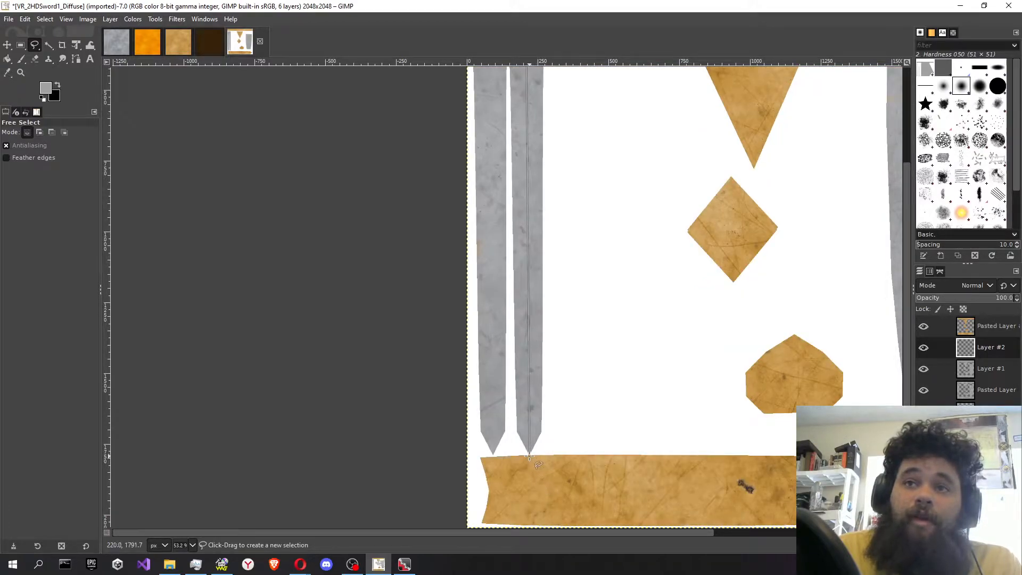
{"action": "left_click", "coordinate": [543, 431]}
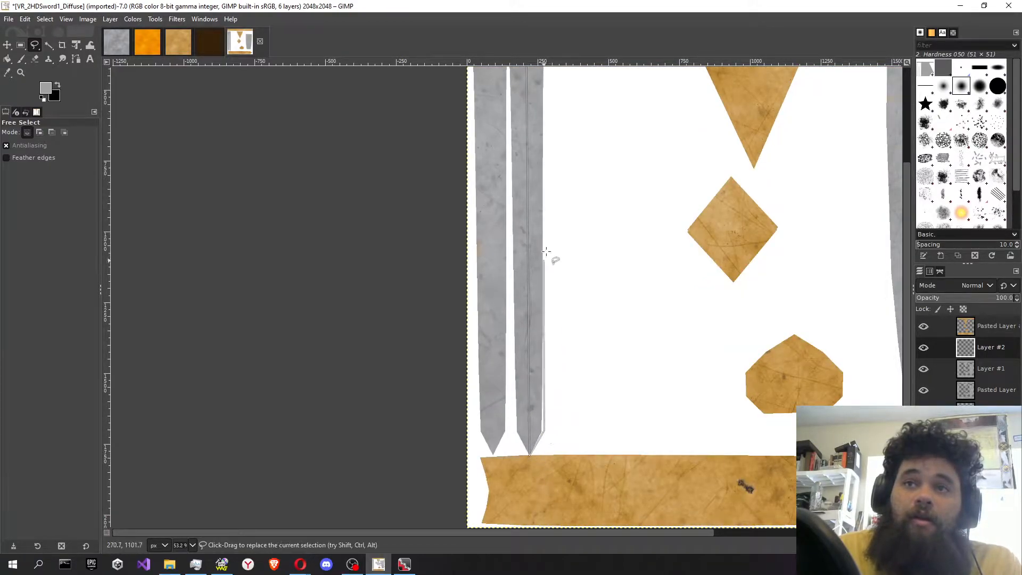
{"action": "scroll", "coordinate": [562, 91], "scroll_direction": "up", "scroll_amount": 5}
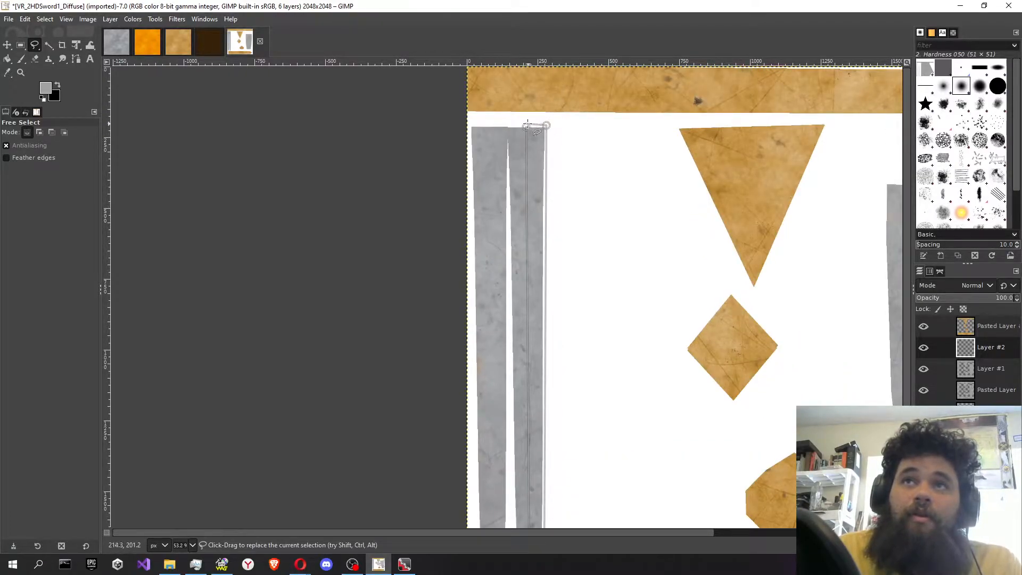
{"action": "key", "text": "Return"}
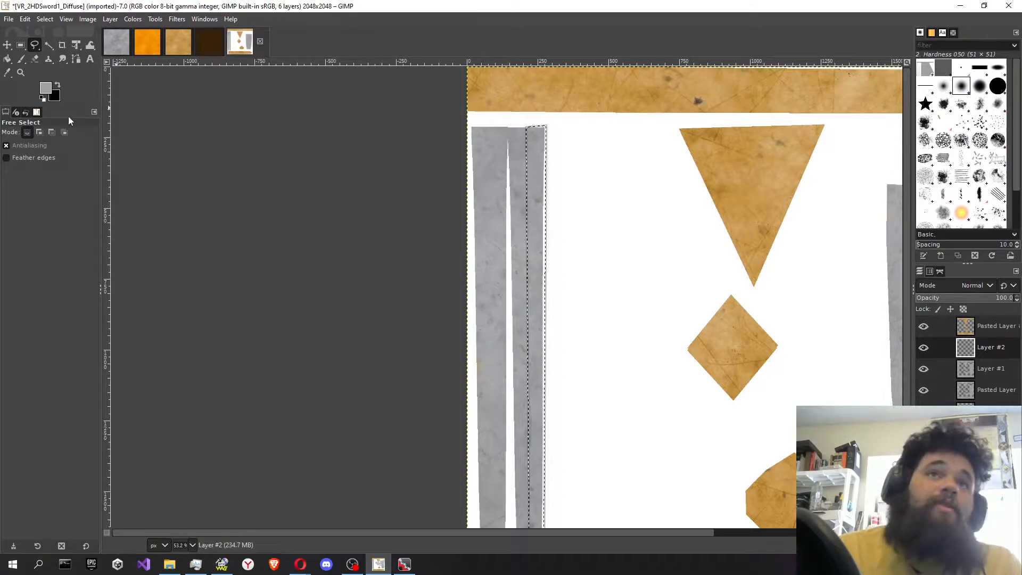
Paint the selected half of the blade strip white with a size 453 Paintbrush and clear the selection
{"action": "left_click", "coordinate": [45, 89]}
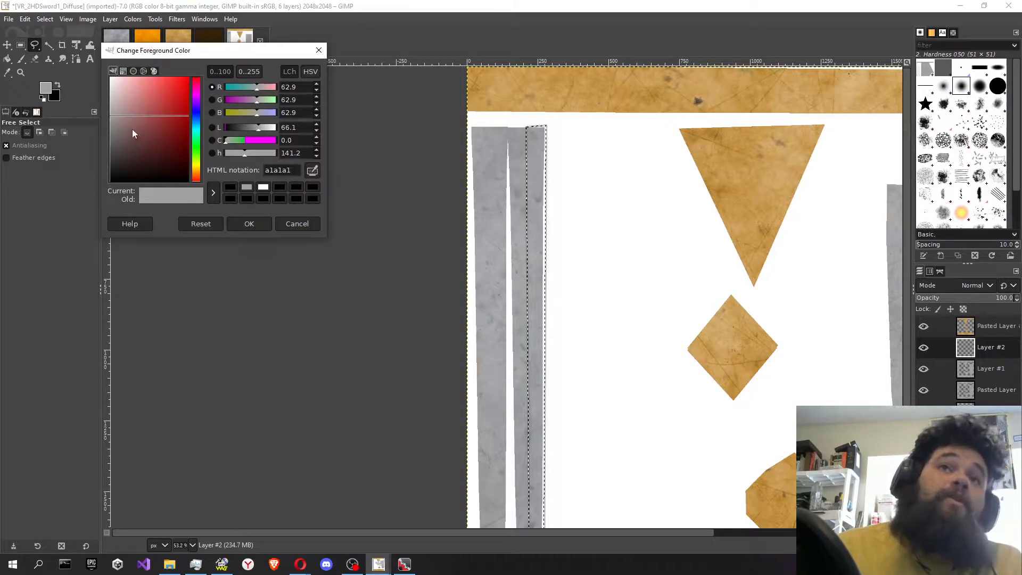
{"action": "left_click_drag", "start_coordinate": [133, 134], "coordinate": [104, 65]}
{"action": "left_click", "coordinate": [245, 224]}
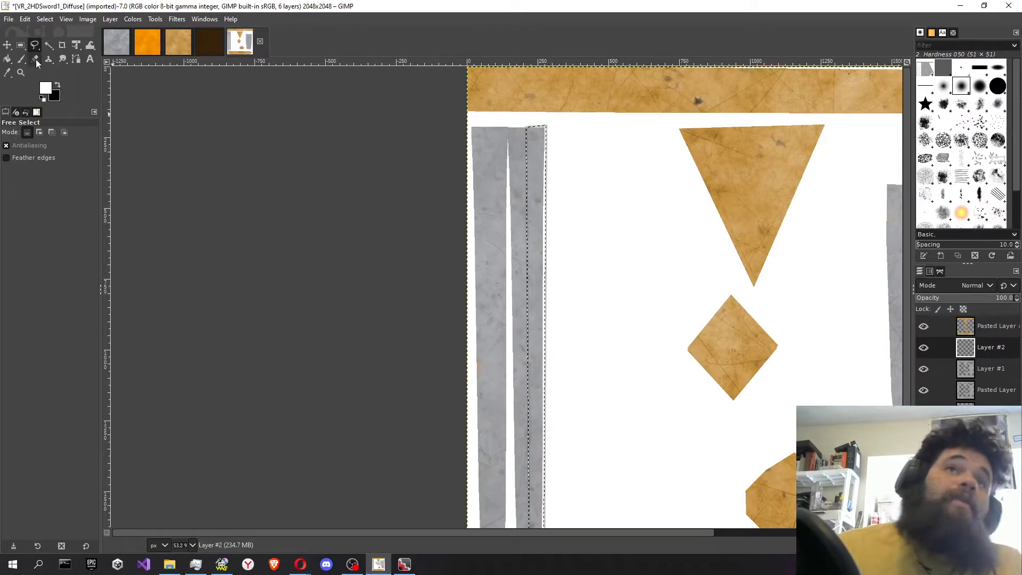
{"action": "left_click", "coordinate": [19, 59]}
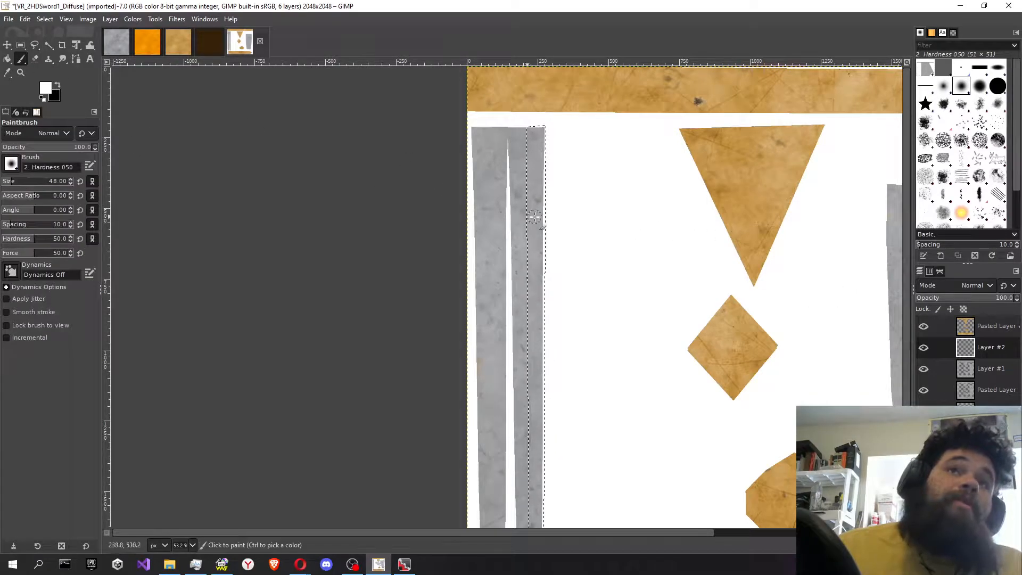
{"action": "mouse_move", "coordinate": [548, 134]}
{"action": "left_mouse_down"}
{"action": "mouse_move", "coordinate": [504, 127]}
{"action": "mouse_move", "coordinate": [538, 158]}
{"action": "left_mouse_up"}
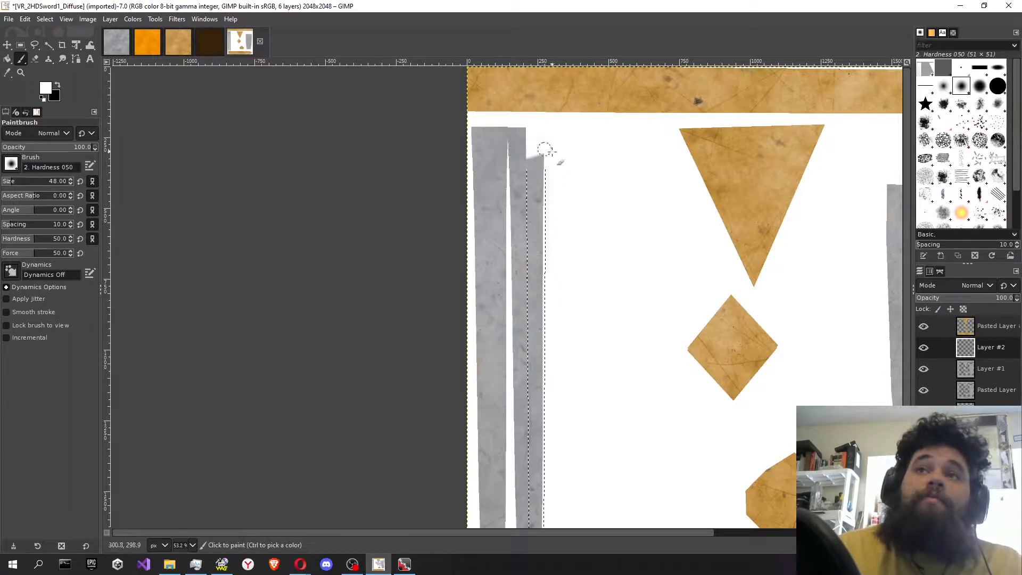
{"action": "left_click_drag", "start_coordinate": [11, 183], "coordinate": [42, 182]}
{"action": "left_click_drag", "start_coordinate": [538, 133], "coordinate": [528, 453]}
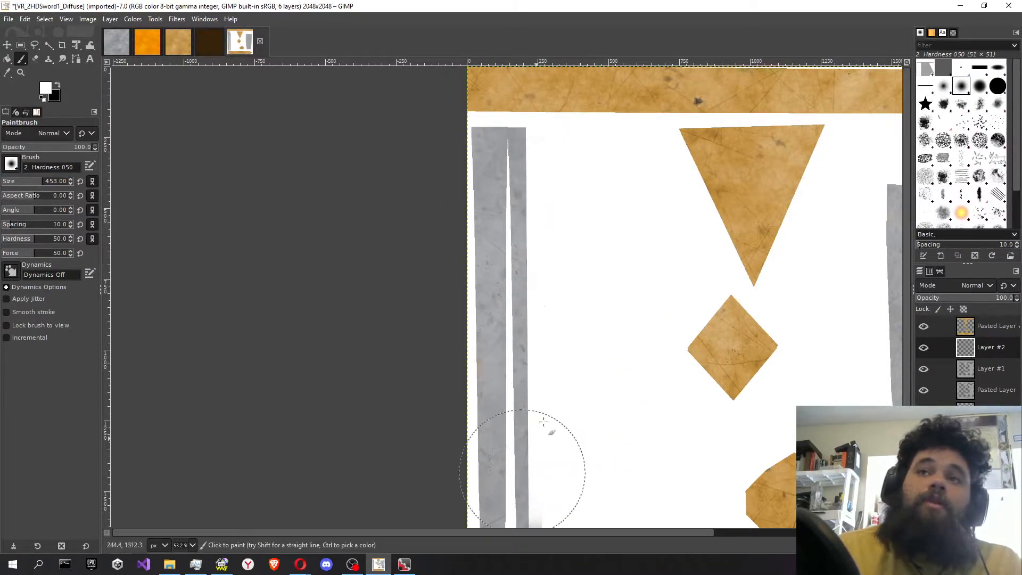
{"action": "scroll", "coordinate": [571, 399], "scroll_direction": "down", "scroll_amount": 3}
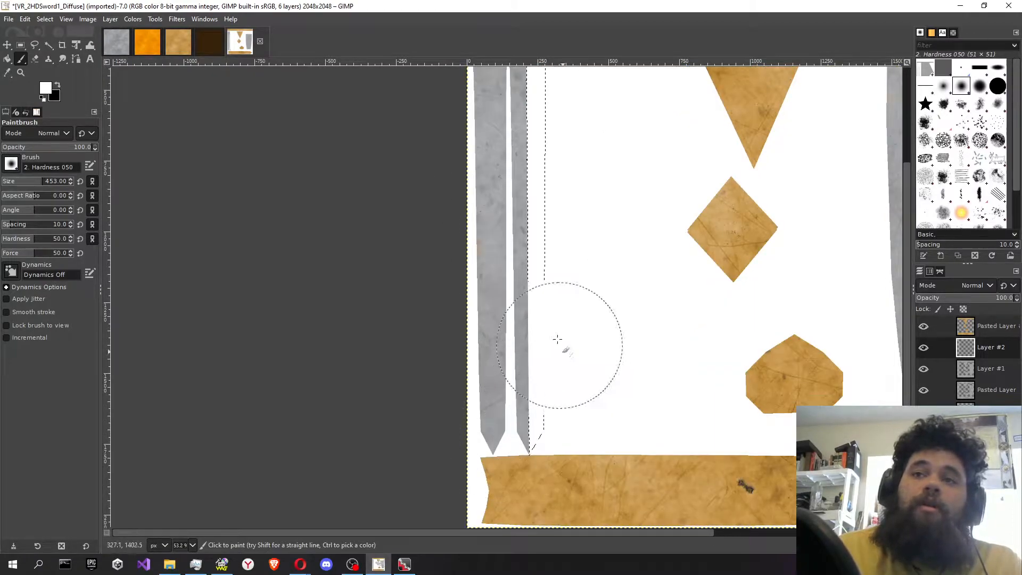
{"action": "scroll", "coordinate": [578, 239], "scroll_direction": "up", "scroll_amount": 3}
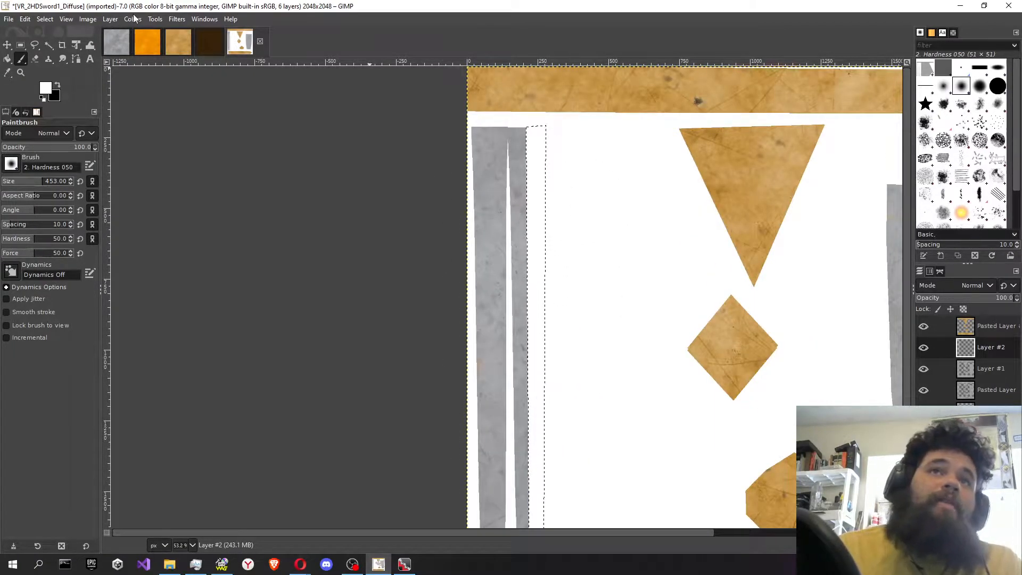
{"action": "left_click", "coordinate": [111, 19]}
{"action": "mouse_move", "coordinate": [44, 19]}
{"action": "left_click", "coordinate": [53, 48]}
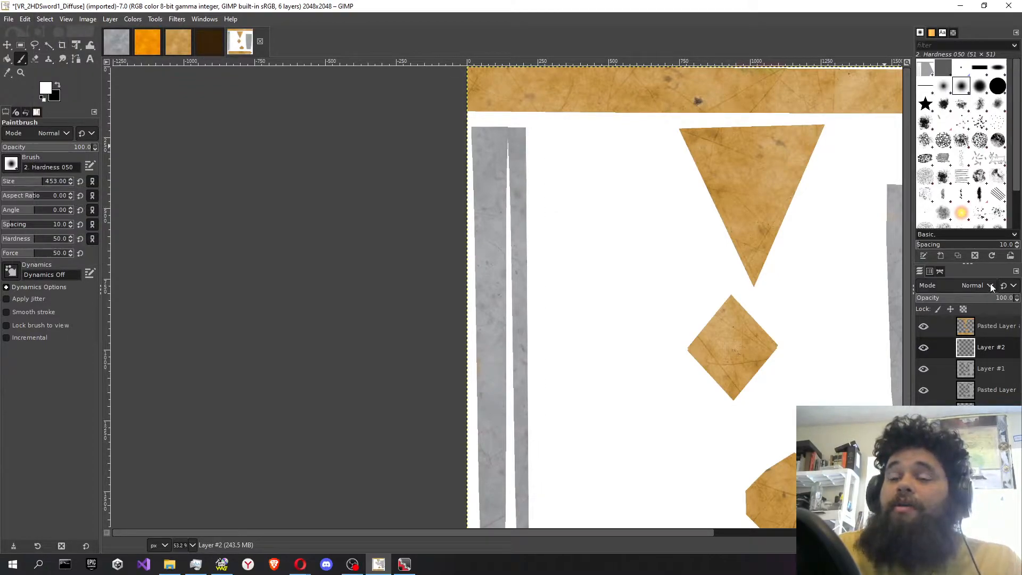
Set the white highlight layer to Soft light blending at 61.1 opacity
{"action": "left_click", "coordinate": [990, 286]}
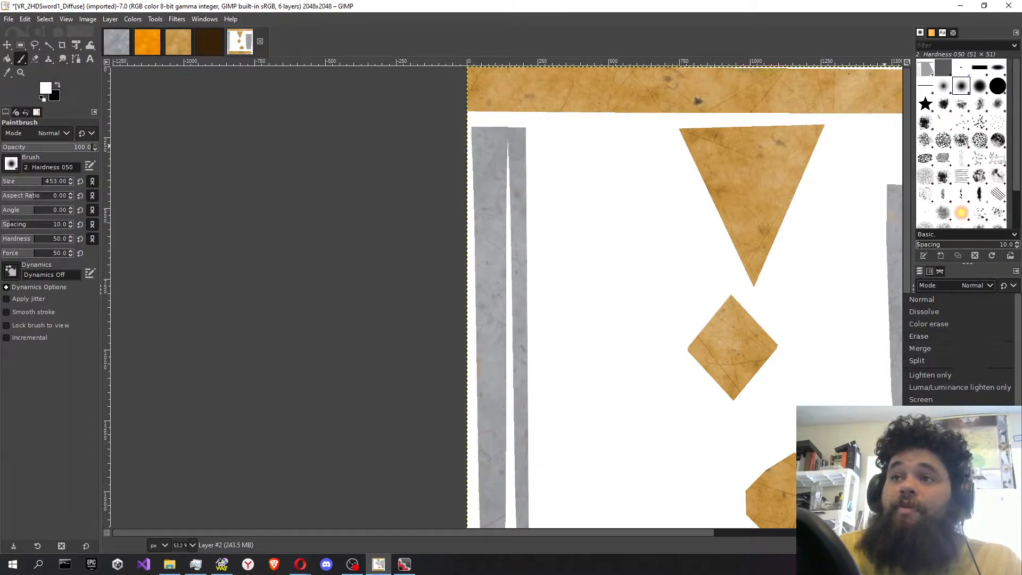
{"action": "left_click", "coordinate": [937, 514]}
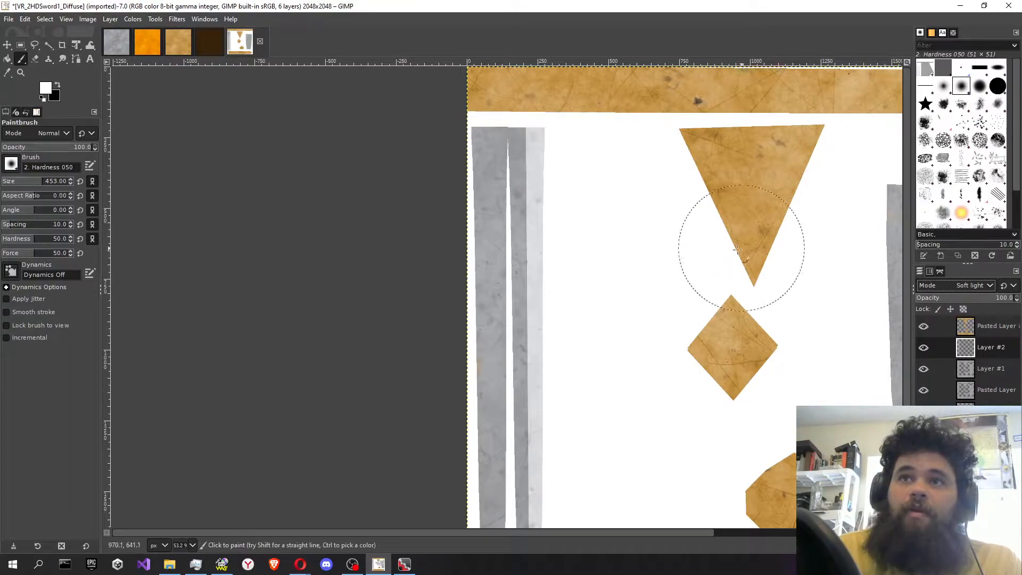
{"action": "scroll", "coordinate": [692, 266], "scroll_direction": "down", "scroll_amount": 3}
{"action": "scroll", "coordinate": [692, 266], "scroll_direction": "up", "scroll_amount": 3}
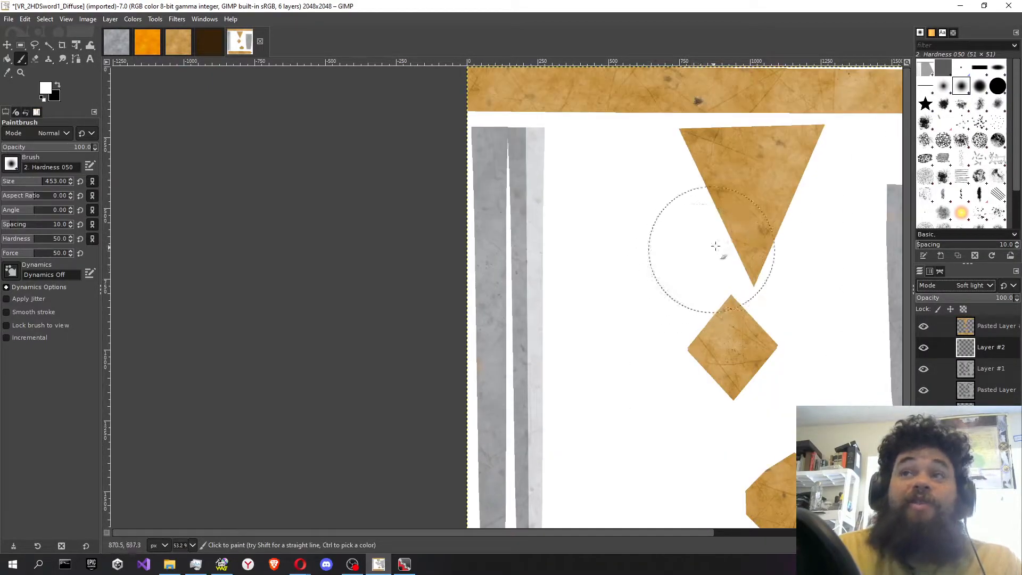
{"action": "left_click_drag", "start_coordinate": [999, 298], "coordinate": [981, 300]}
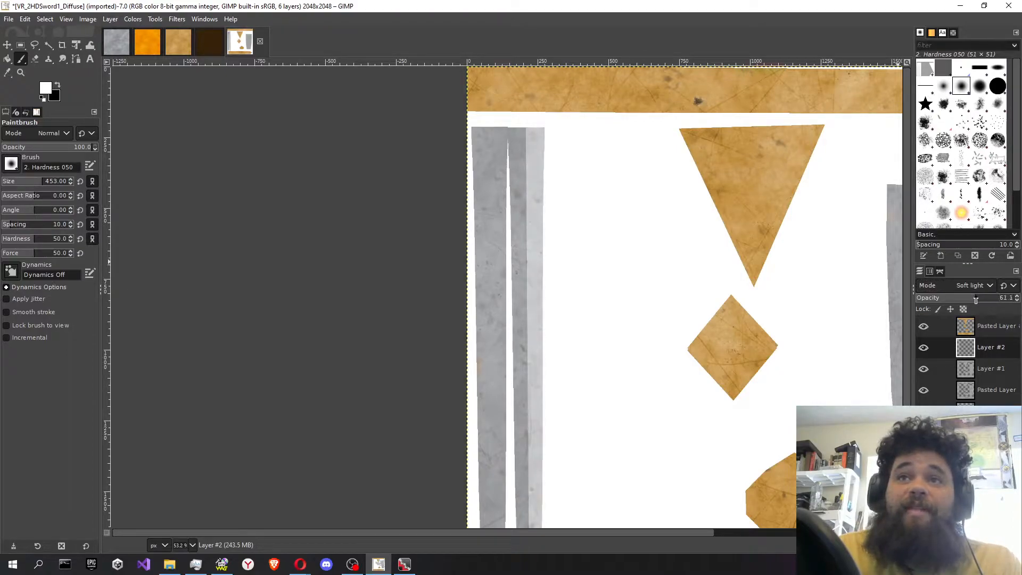
{"action": "scroll", "coordinate": [491, 270], "scroll_direction": "down", "scroll_amount": 3}
{"action": "scroll", "coordinate": [490, 270], "scroll_direction": "up", "scroll_amount": 3}
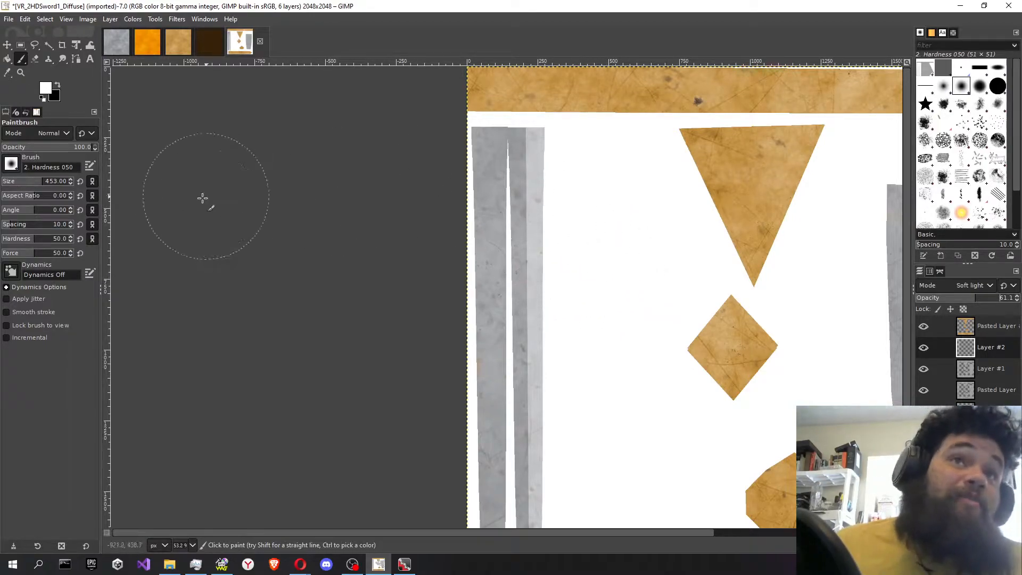
Free-select the left half of the first narrow blade strip and activate the Paintbrush
{"action": "left_click", "coordinate": [33, 45]}
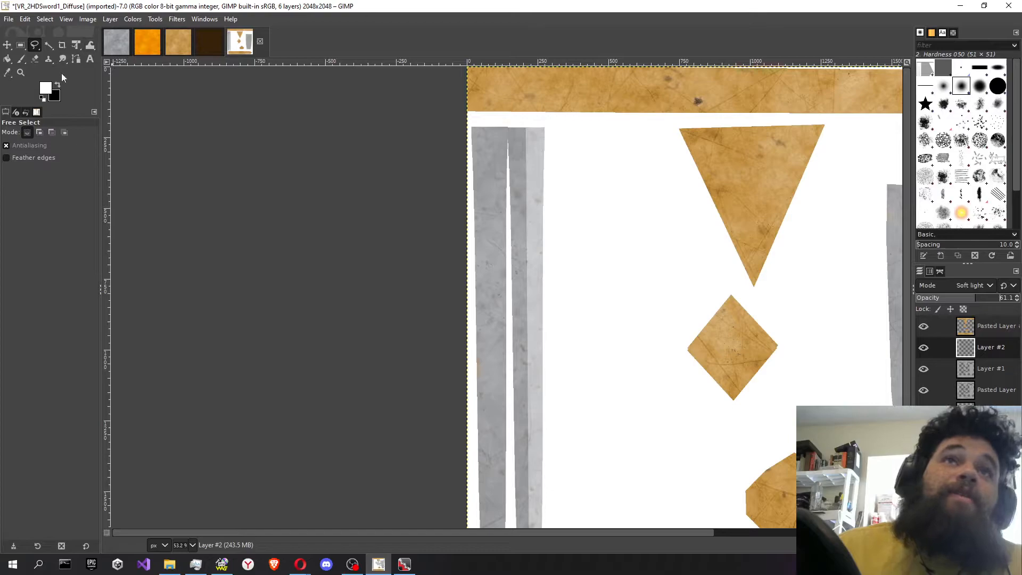
{"action": "left_click", "coordinate": [491, 125]}
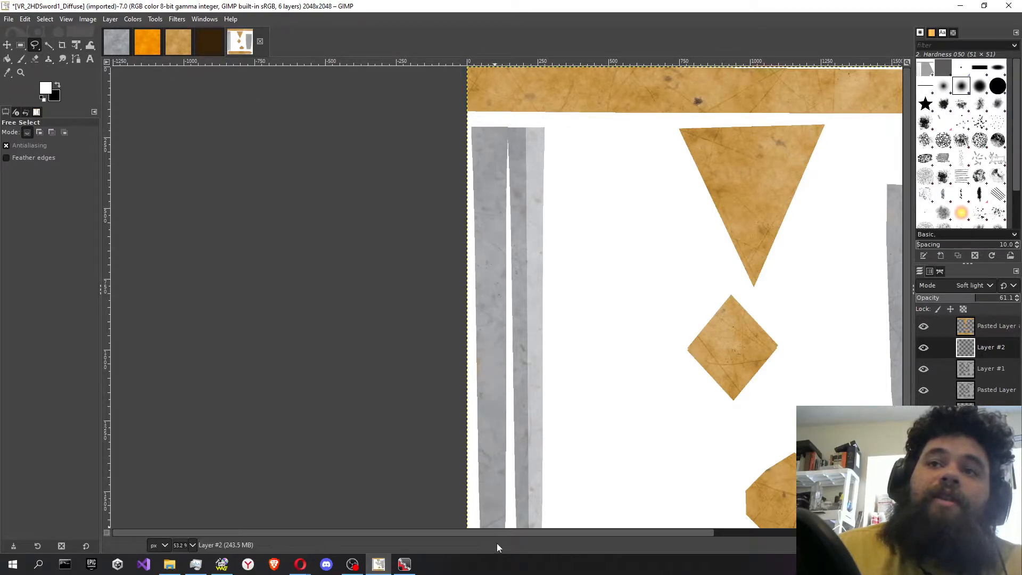
{"action": "scroll", "coordinate": [493, 506], "scroll_direction": "down", "scroll_amount": 2}
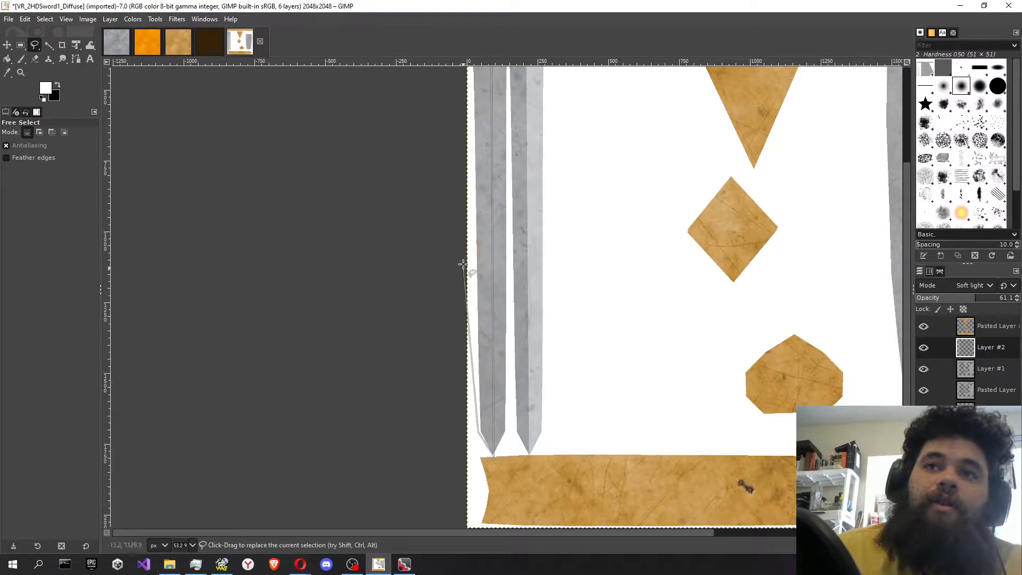
{"action": "scroll", "coordinate": [466, 86], "scroll_direction": "up", "scroll_amount": 2}
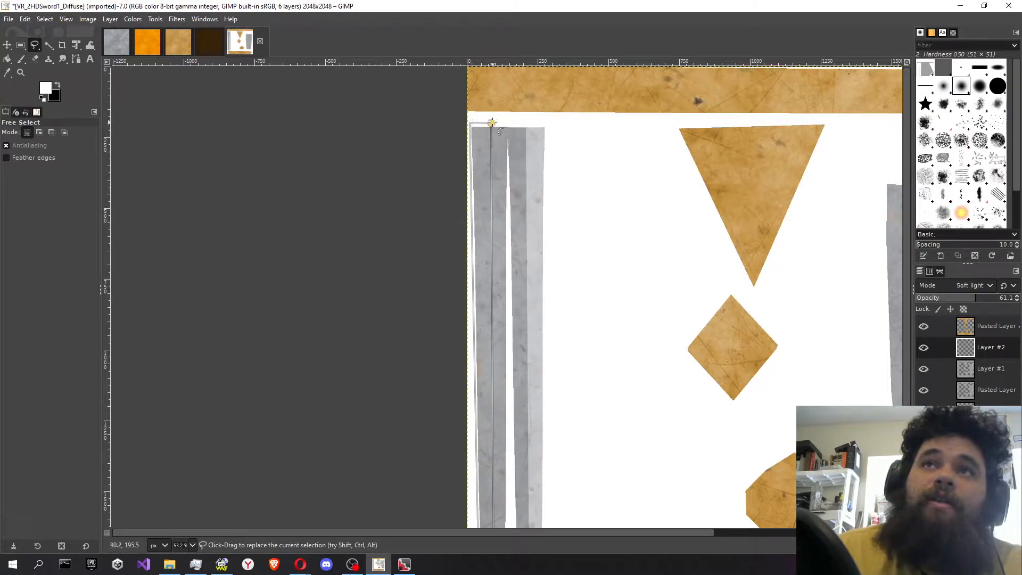
{"action": "left_click", "coordinate": [25, 55]}
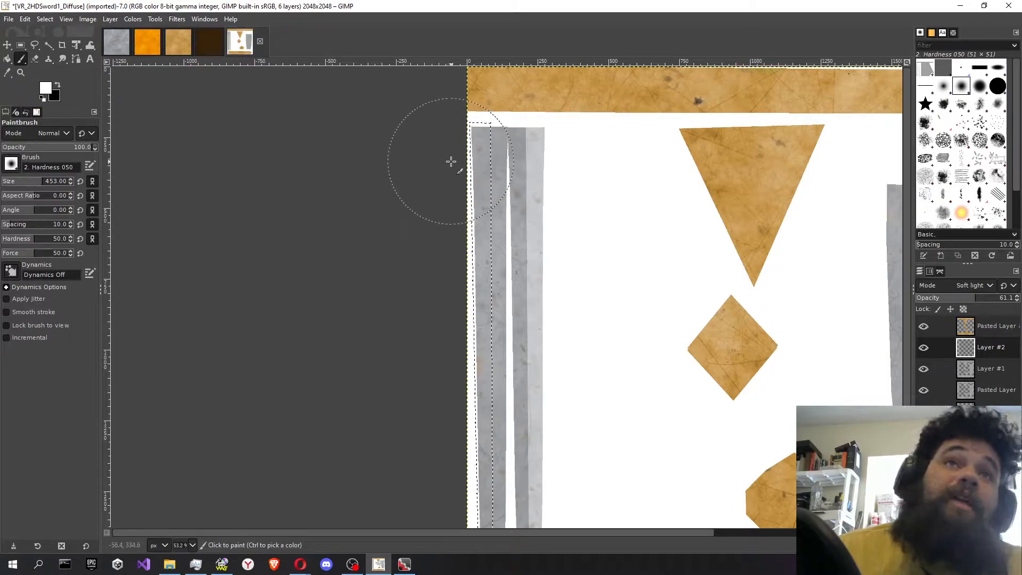
Paint the selected left half of the first blade strip white along its full length and clear the selection
{"action": "mouse_move", "coordinate": [471, 155]}
{"action": "left_mouse_down"}
{"action": "mouse_move", "coordinate": [485, 239]}
{"action": "mouse_move", "coordinate": [487, 226]}
{"action": "mouse_move", "coordinate": [476, 332]}
{"action": "left_mouse_up"}
{"action": "left_click_drag", "start_coordinate": [474, 273], "coordinate": [459, 400]}
{"action": "scroll", "coordinate": [469, 410], "scroll_direction": "down", "scroll_amount": 1}
{"action": "left_click_drag", "start_coordinate": [488, 454], "coordinate": [479, 330]}
{"action": "scroll", "coordinate": [474, 303], "scroll_direction": "up", "scroll_amount": 1}
{"action": "mouse_move", "coordinate": [498, 138]}
{"action": "left_mouse_down"}
{"action": "mouse_move", "coordinate": [473, 278]}
{"action": "mouse_move", "coordinate": [467, 467]}
{"action": "left_mouse_up"}
{"action": "scroll", "coordinate": [449, 327], "scroll_direction": "down", "scroll_amount": 3}
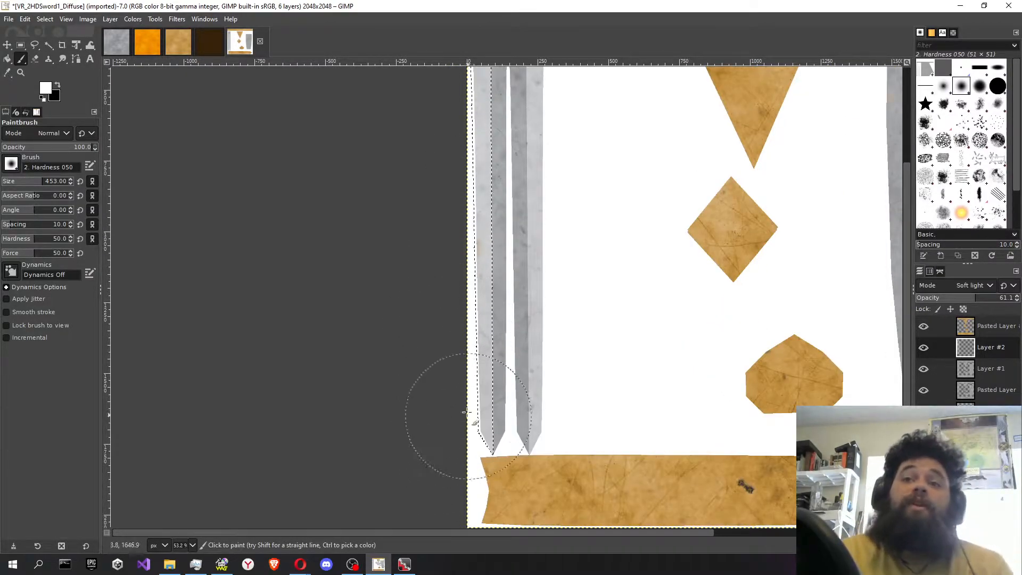
{"action": "left_click", "coordinate": [44, 18]}
{"action": "left_click", "coordinate": [53, 42]}
{"action": "scroll", "coordinate": [494, 199], "scroll_direction": "up", "scroll_amount": 3}
{"action": "scroll", "coordinate": [494, 199], "scroll_direction": "down", "scroll_amount": 3}
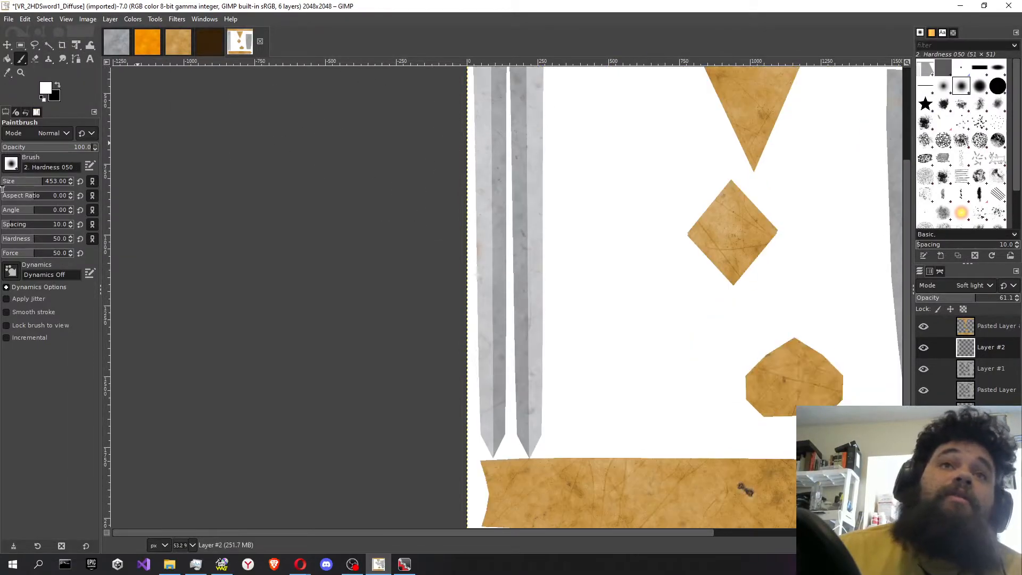
Inspect the highlighted halves of both blade strips up close and return to viewing the whole texture
{"action": "left_click", "coordinate": [21, 73]}
{"action": "left_click", "coordinate": [452, 149]}
{"action": "scroll", "coordinate": [452, 148], "scroll_direction": "up", "scroll_amount": 4}
{"action": "left_click", "coordinate": [502, 118]}
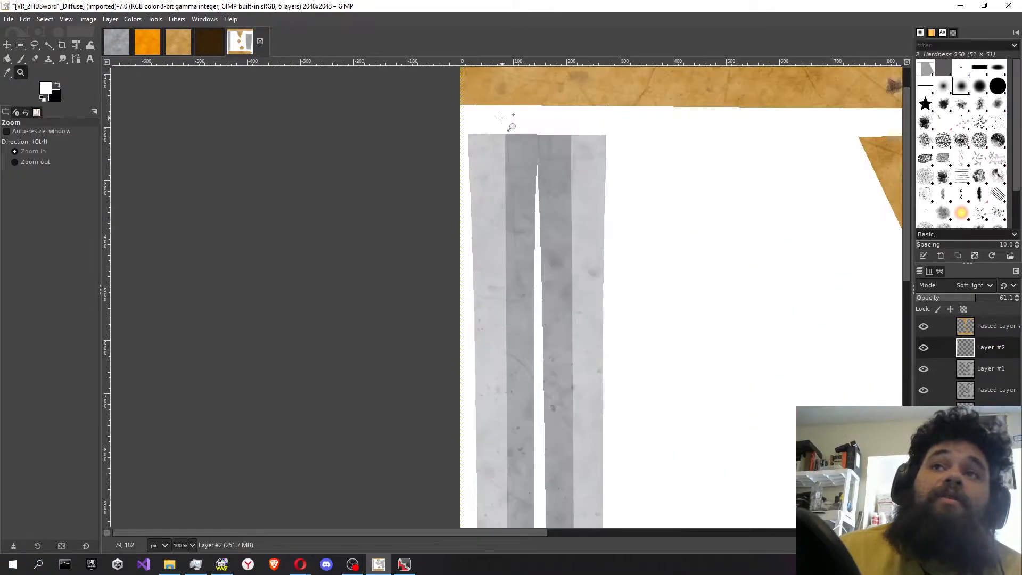
{"action": "left_click", "coordinate": [39, 161]}
{"action": "left_click", "coordinate": [411, 171]}
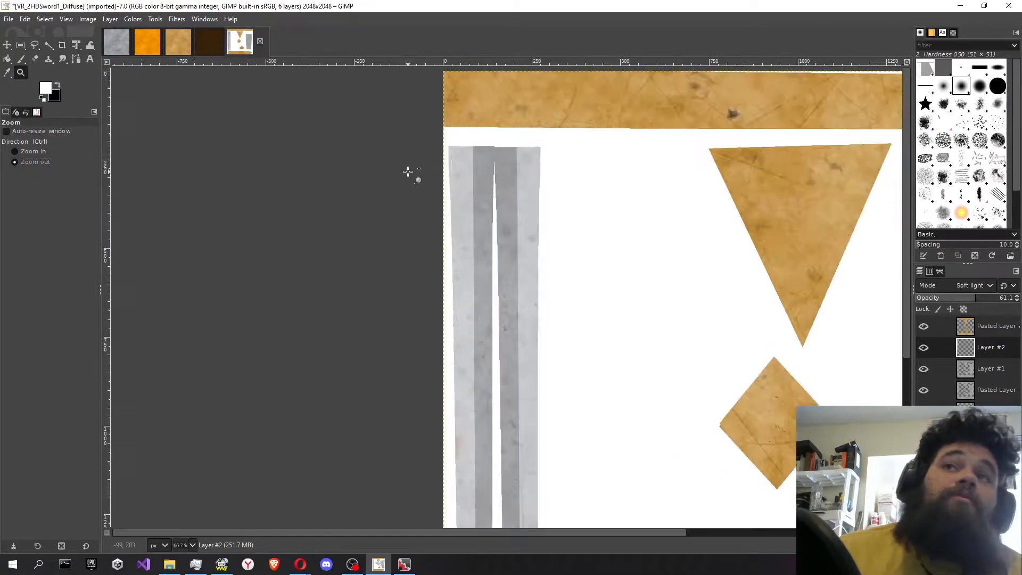
{"action": "left_click", "coordinate": [410, 171]}
{"action": "left_click", "coordinate": [410, 171]}
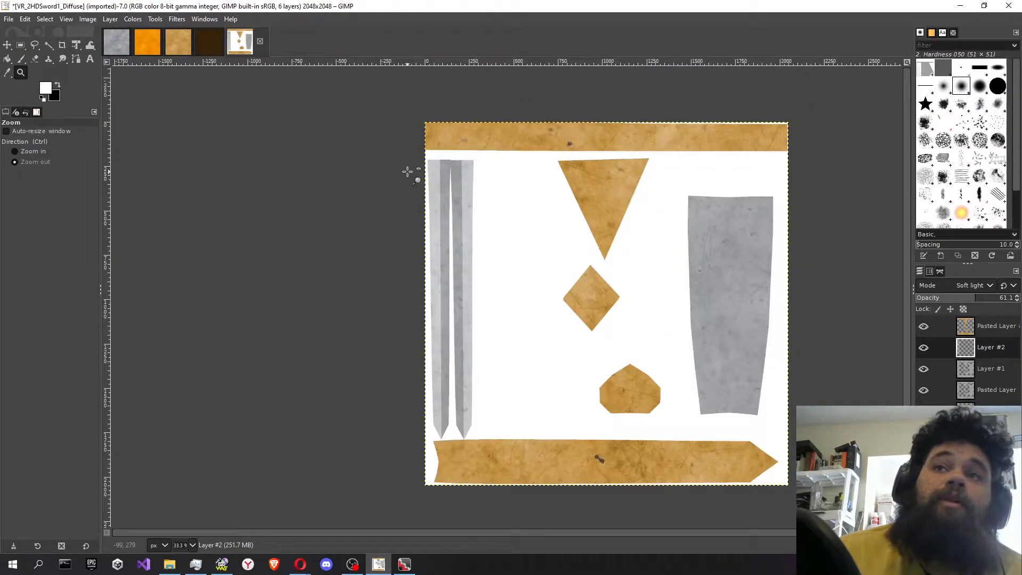
{"action": "left_click", "coordinate": [9, 19]}
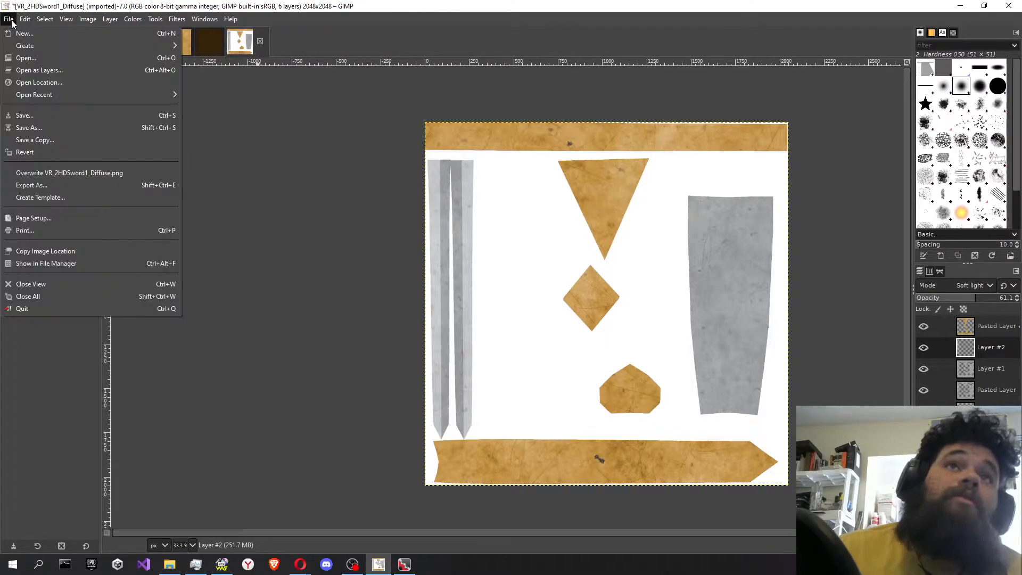
{"action": "left_click", "coordinate": [20, 128]}
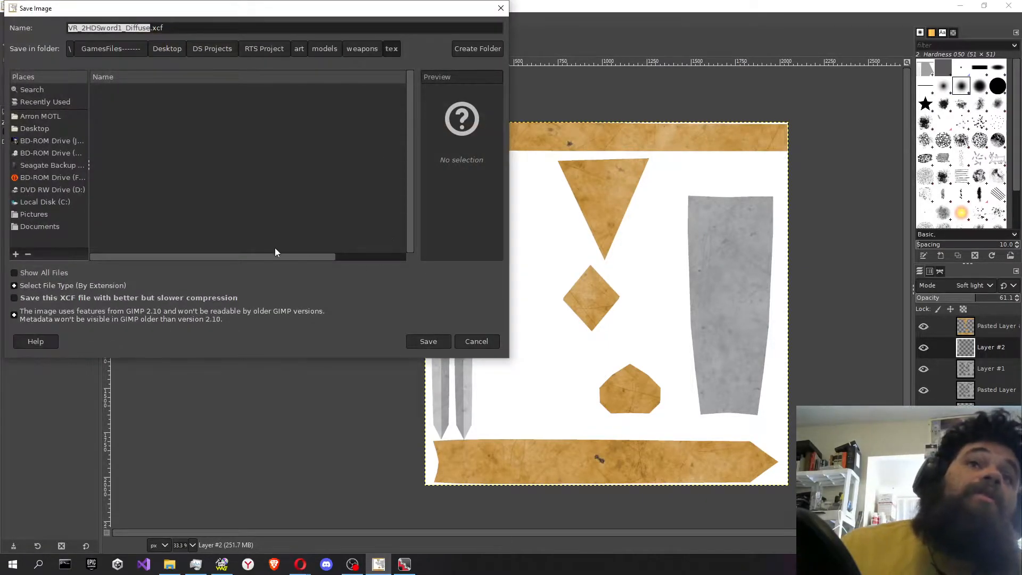
{"action": "left_click", "coordinate": [476, 341]}
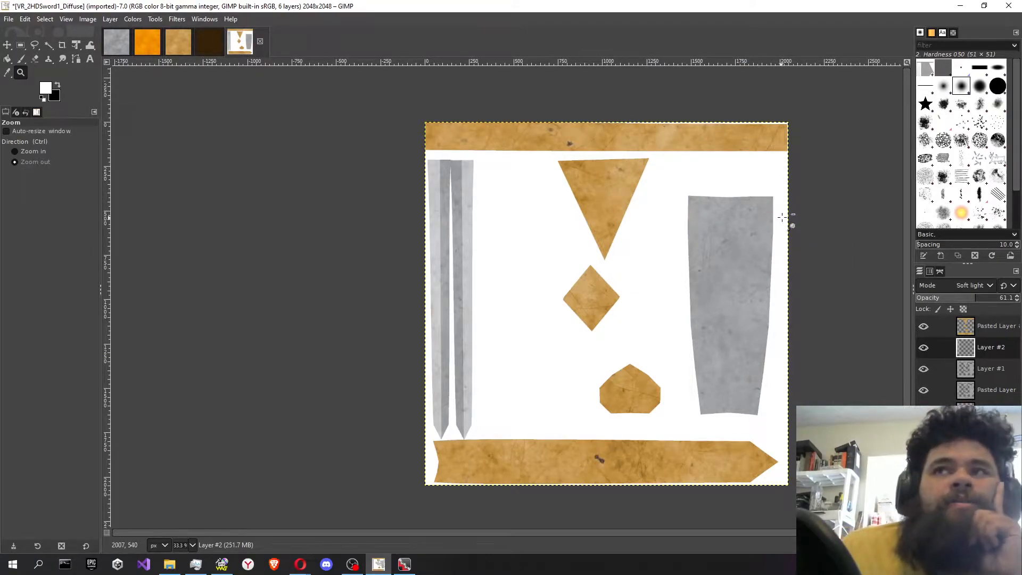
Hide the metal texture layer and the Layer #1 grey layer to expose the blade's UV wireframe
{"action": "left_click", "coordinate": [924, 390]}
{"action": "left_click", "coordinate": [924, 369]}
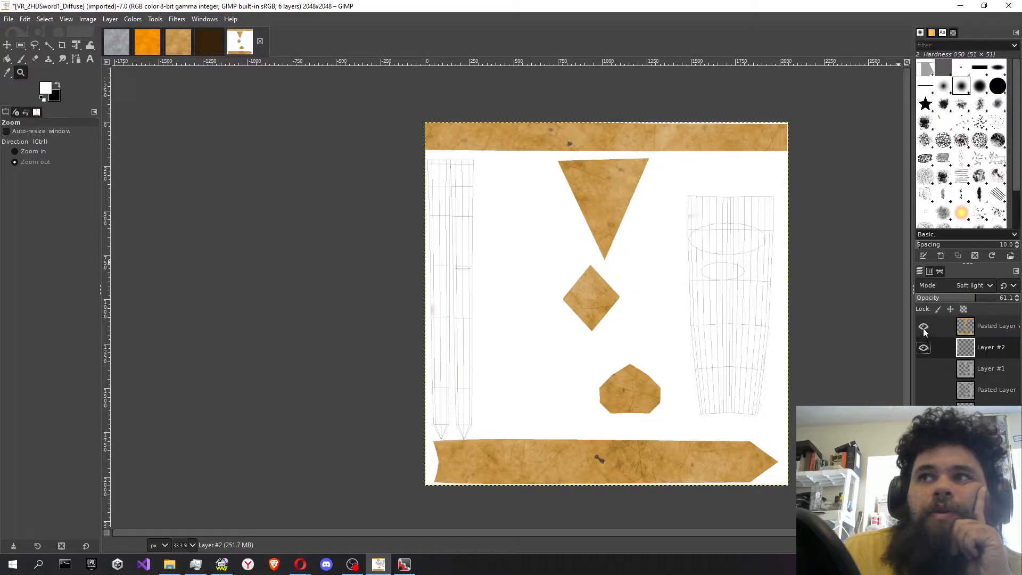
Try Overlay blending and a reduced opacity on the gold texture layer, and restore Normal mode at 100 opacity
{"action": "left_click", "coordinate": [995, 329]}
{"action": "left_click", "coordinate": [987, 287]}
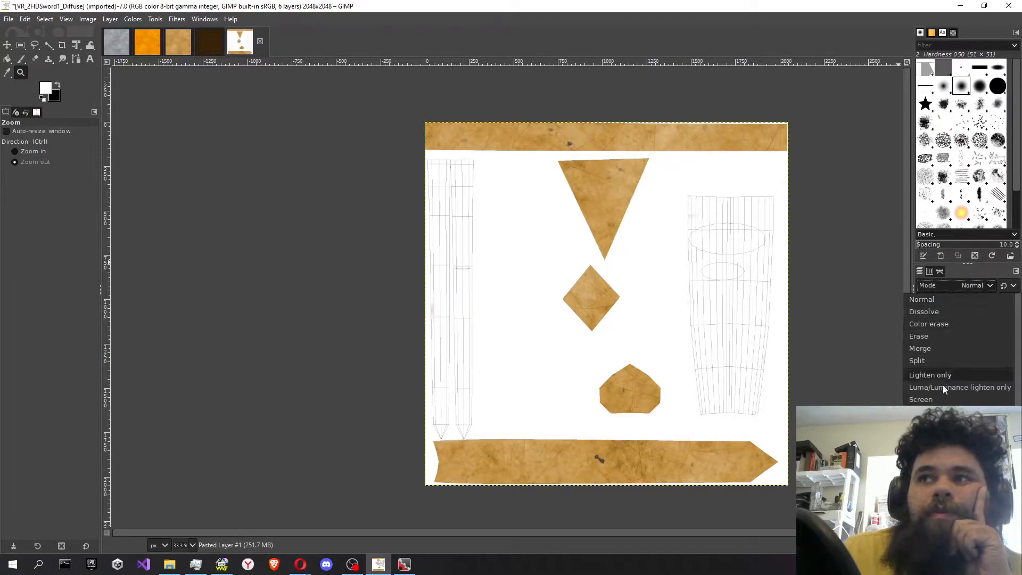
{"action": "left_click", "coordinate": [921, 501]}
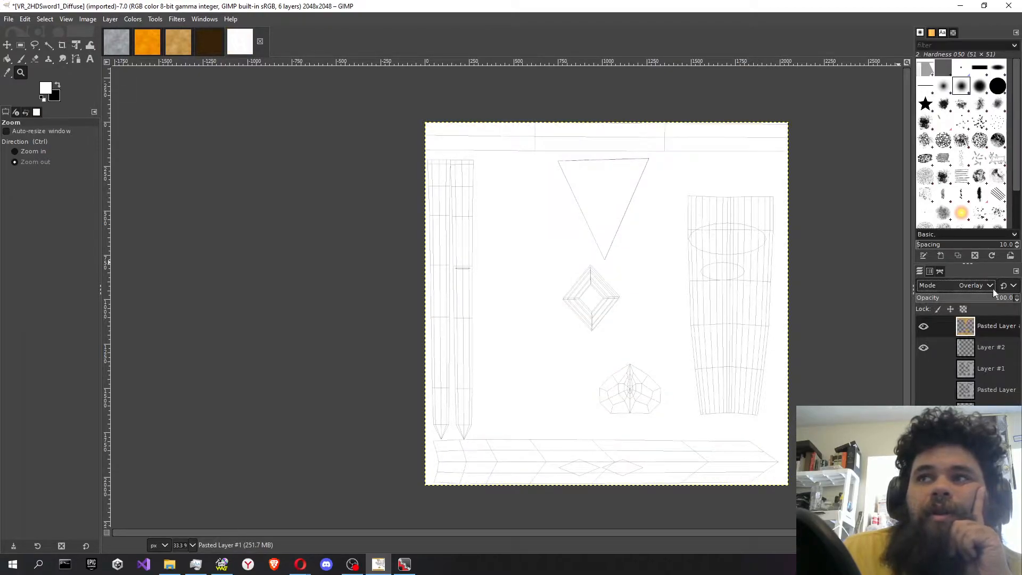
{"action": "left_click", "coordinate": [974, 286]}
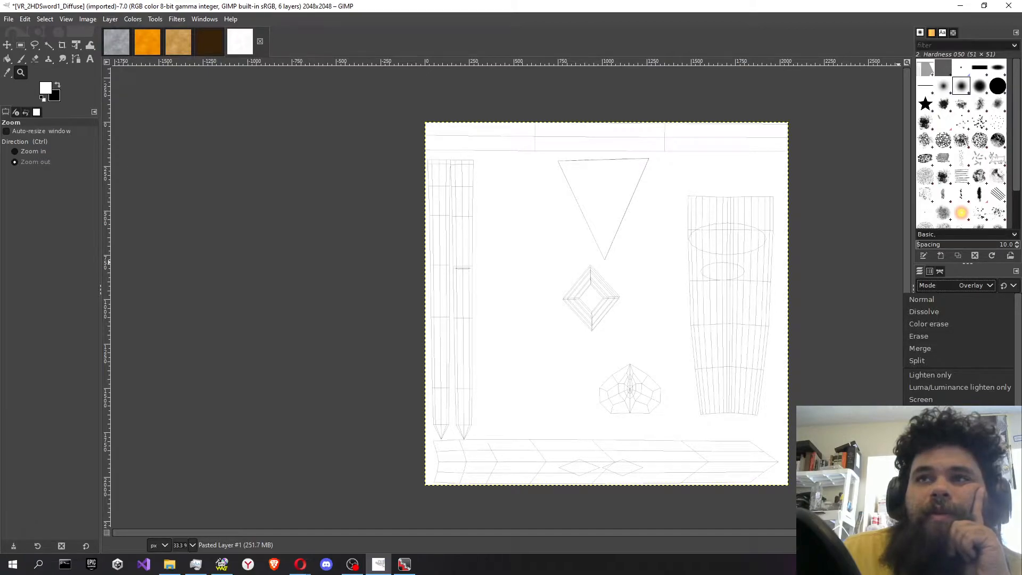
{"action": "left_click", "coordinate": [921, 514]}
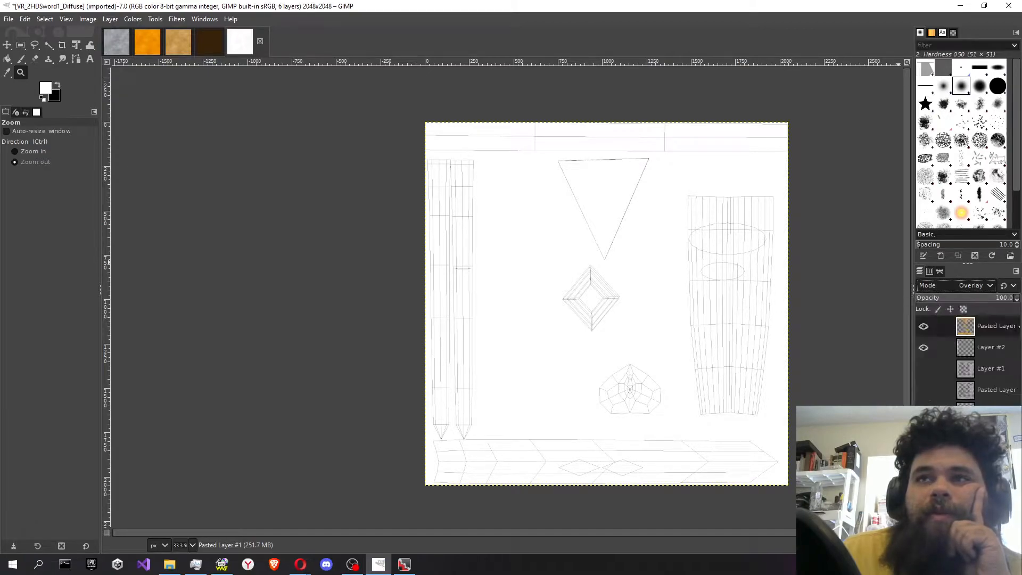
{"action": "left_click", "coordinate": [984, 283]}
{"action": "left_click", "coordinate": [981, 289]}
{"action": "left_click", "coordinate": [986, 286]}
{"action": "left_click", "coordinate": [969, 299]}
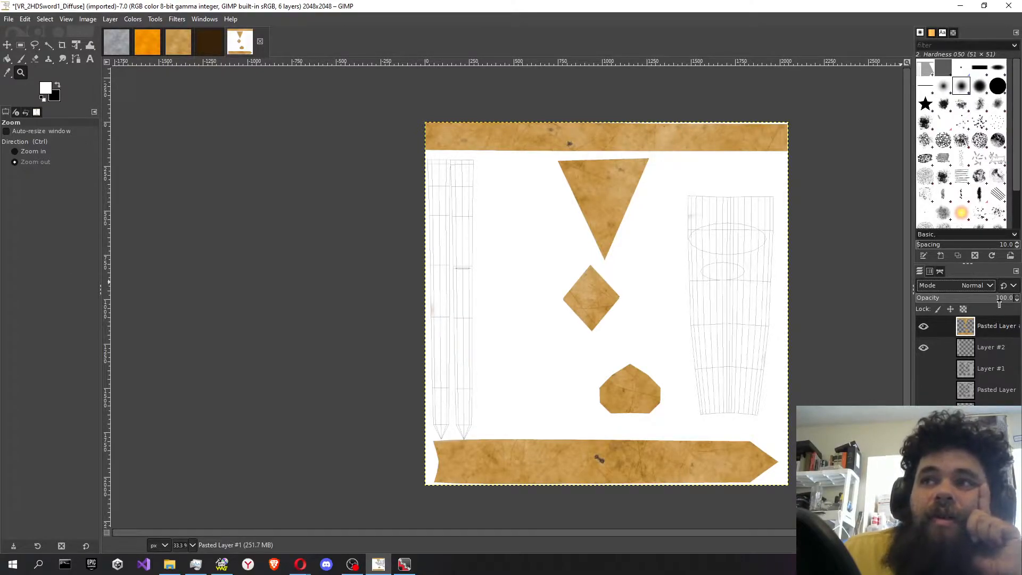
{"action": "left_click_drag", "start_coordinate": [999, 298], "coordinate": [981, 299]}
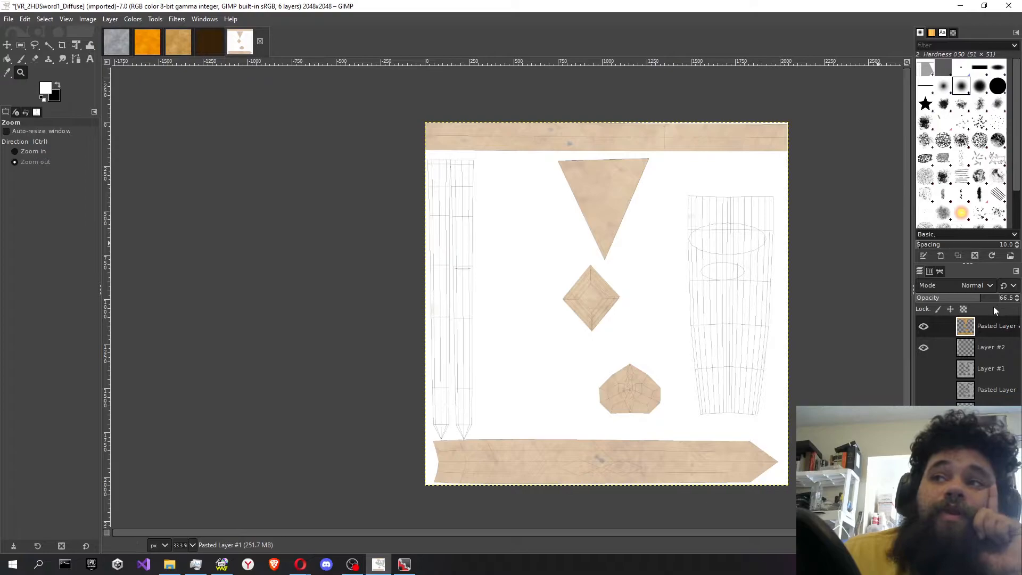
{"action": "left_click_drag", "start_coordinate": [972, 297], "coordinate": [1020, 299]}
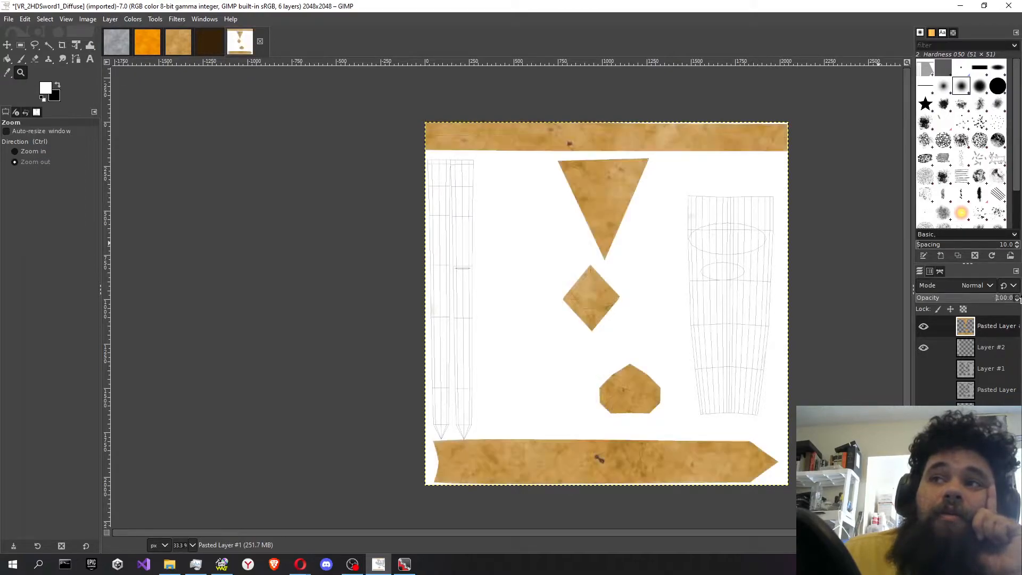
Copy a full-width strip about 378 px tall from the top of the Leather01_col texture
{"action": "left_click", "coordinate": [201, 41]}
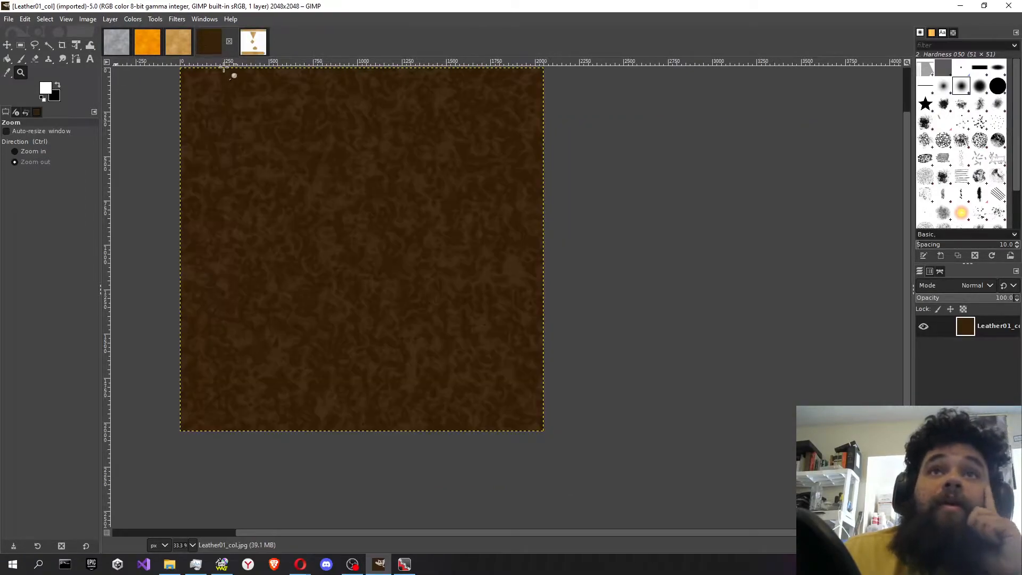
{"action": "left_click", "coordinate": [21, 45]}
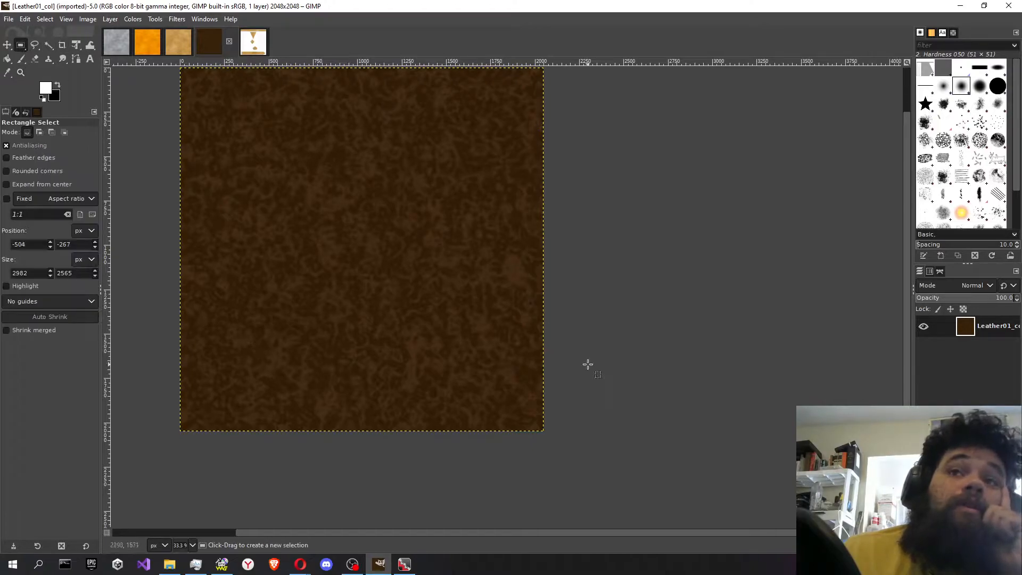
{"action": "left_click_drag", "start_coordinate": [177, 69], "coordinate": [546, 135]}
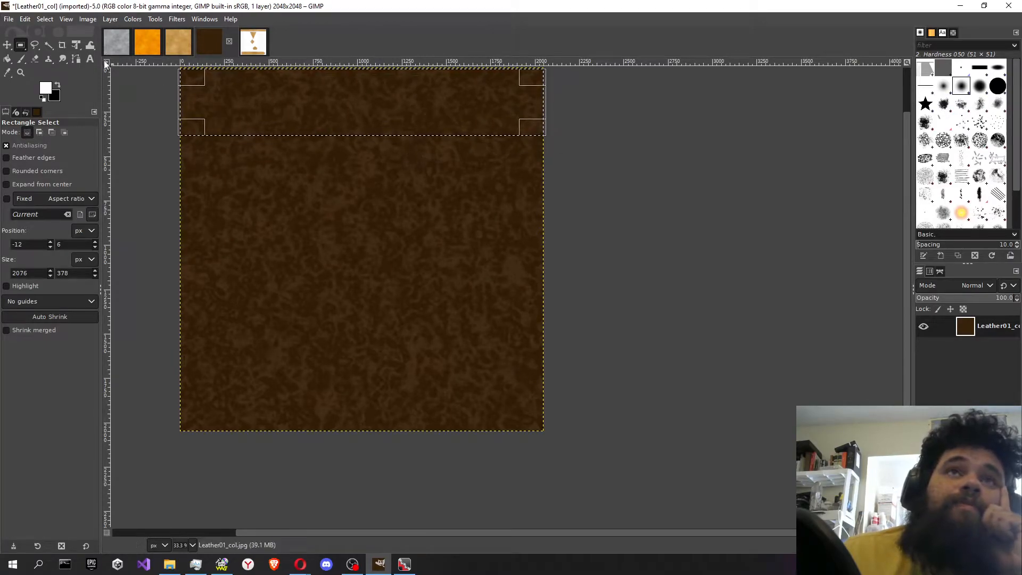
{"action": "left_click", "coordinate": [25, 20]}
{"action": "left_click", "coordinate": [42, 76]}
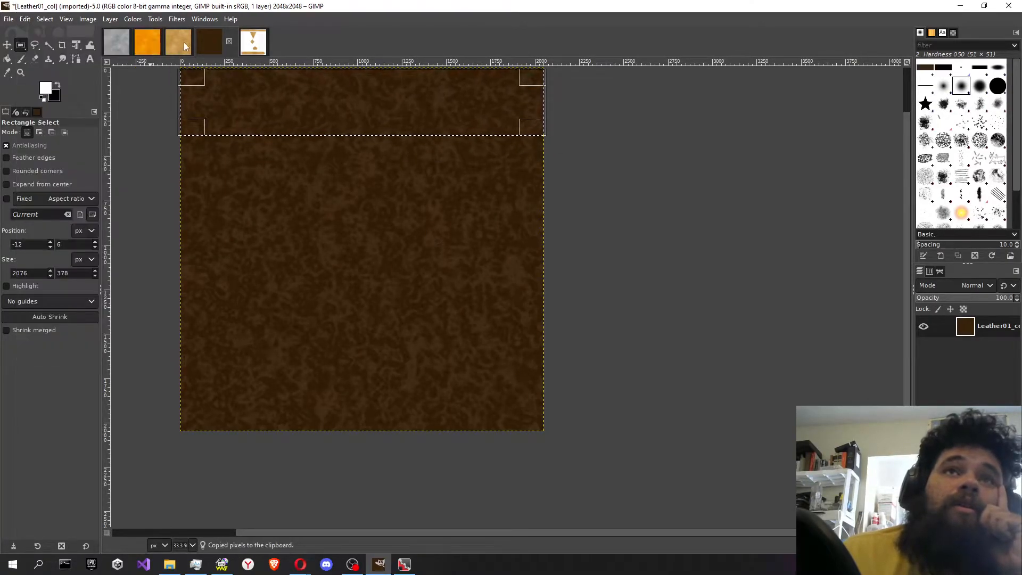
Paste the leather strip into the sword diffuse image as a new layer and activate Unified Transform
{"action": "left_click", "coordinate": [250, 48]}
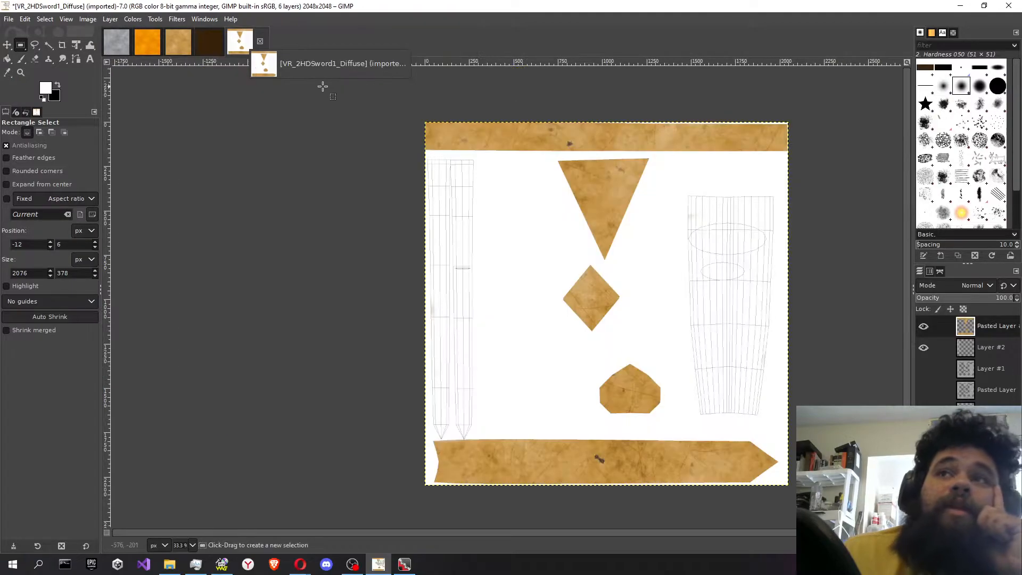
{"action": "left_click", "coordinate": [30, 20]}
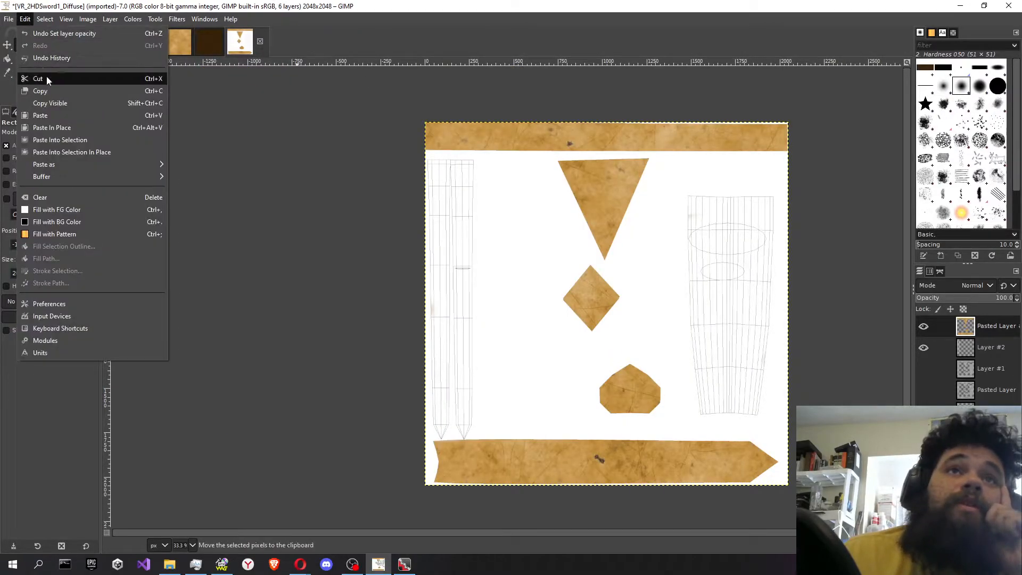
{"action": "left_click", "coordinate": [46, 111]}
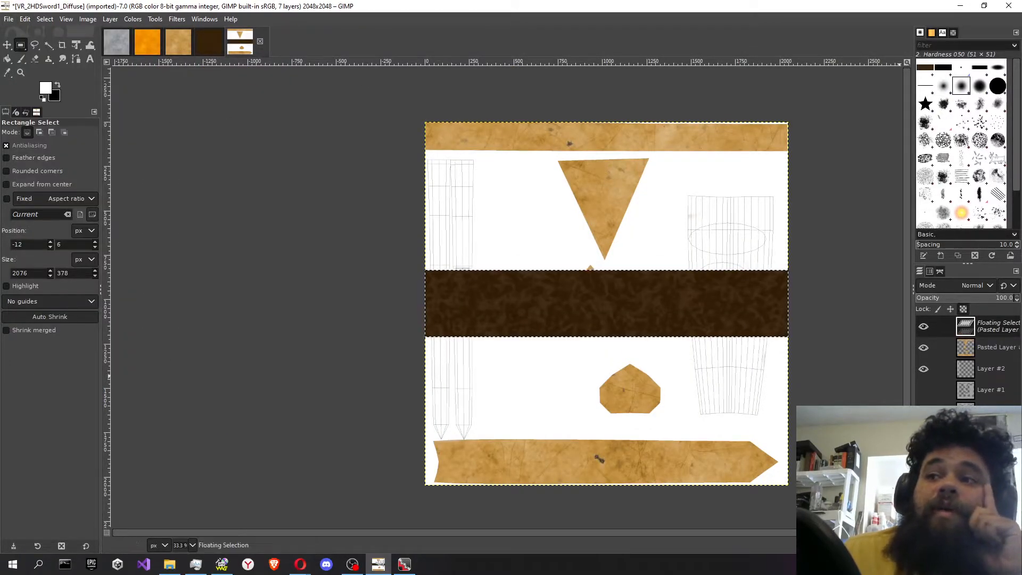
{"action": "key", "text": "shift+ctrl+n"}
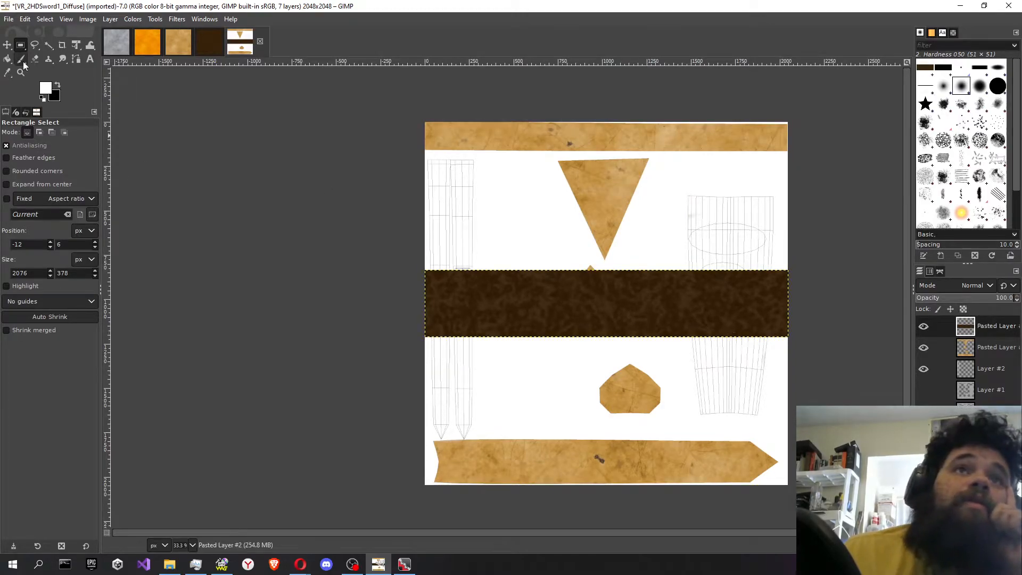
{"action": "left_click", "coordinate": [74, 46]}
{"action": "mouse_move", "coordinate": [426, 273]}
{"action": "left_mouse_down"}
{"action": "mouse_move", "coordinate": [484, 290]}
{"action": "mouse_move", "coordinate": [456, 297]}
{"action": "mouse_move", "coordinate": [443, 279]}
{"action": "left_mouse_up"}
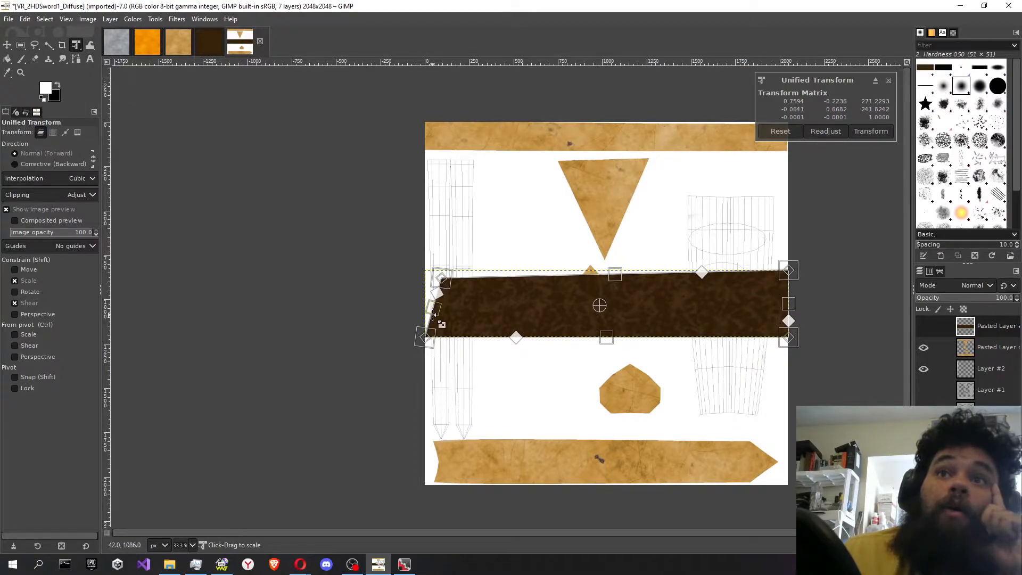
{"action": "key", "text": "ctrl+z"}
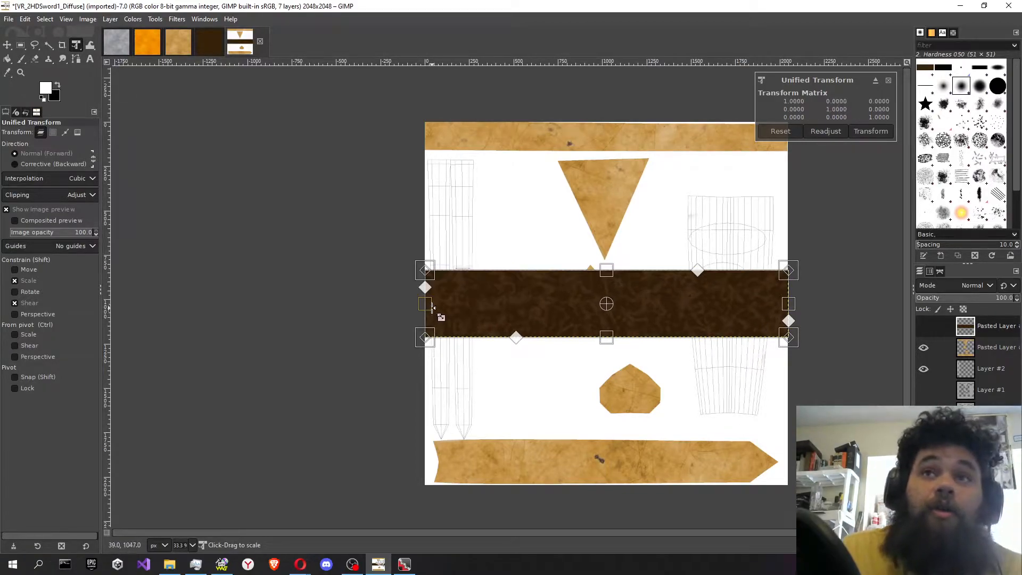
{"action": "left_click_drag", "start_coordinate": [425, 288], "coordinate": [457, 392]}
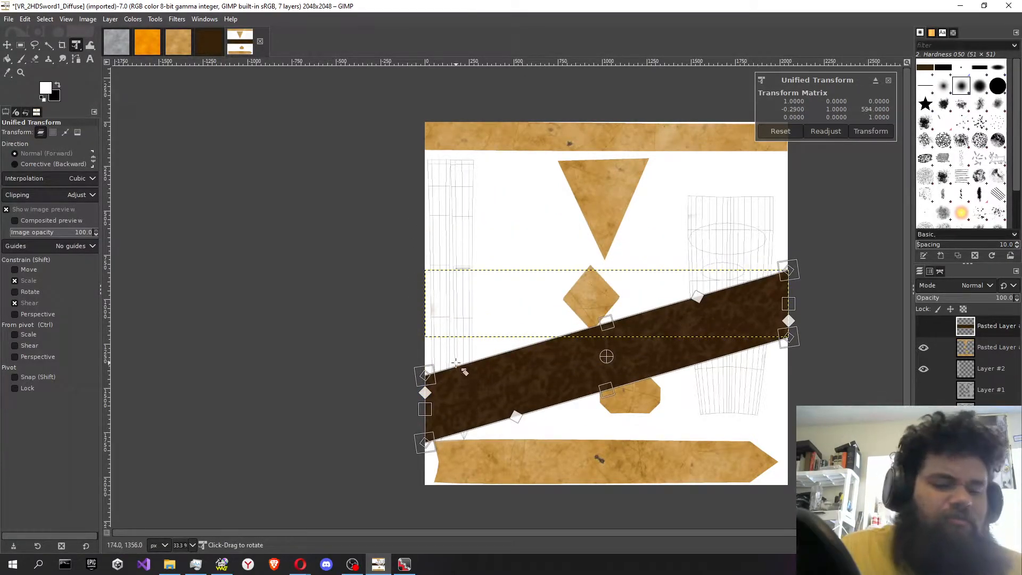
{"action": "key", "text": "ctrl+z"}
Scale the leather strip uniformly to about 42% and apply it across the top of the wide tapered UV island
{"action": "left_click_drag", "start_coordinate": [607, 304], "coordinate": [702, 226]}
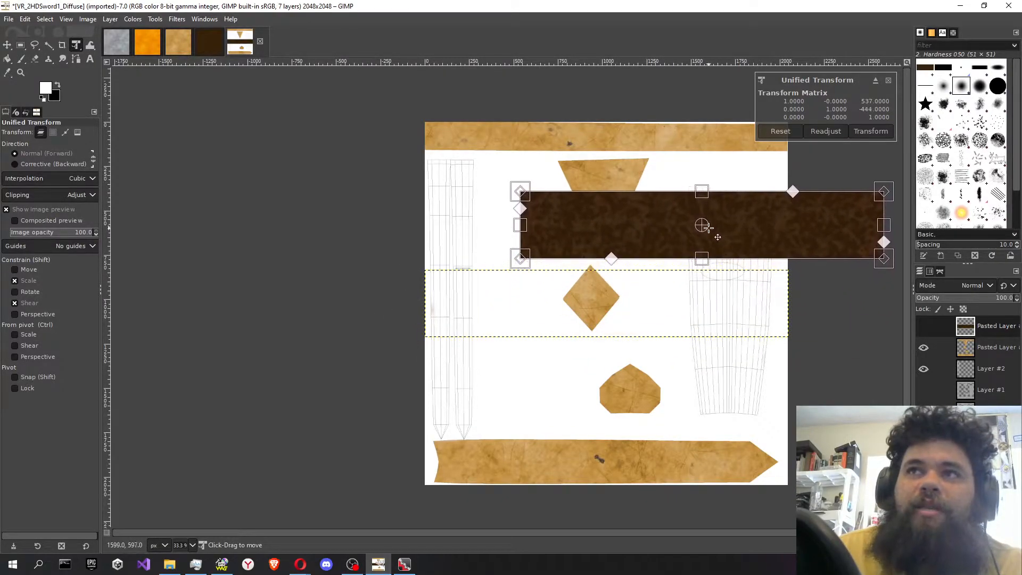
{"action": "left_click_drag", "start_coordinate": [523, 194], "coordinate": [562, 205]}
{"action": "key", "text": "ctrl+z"}
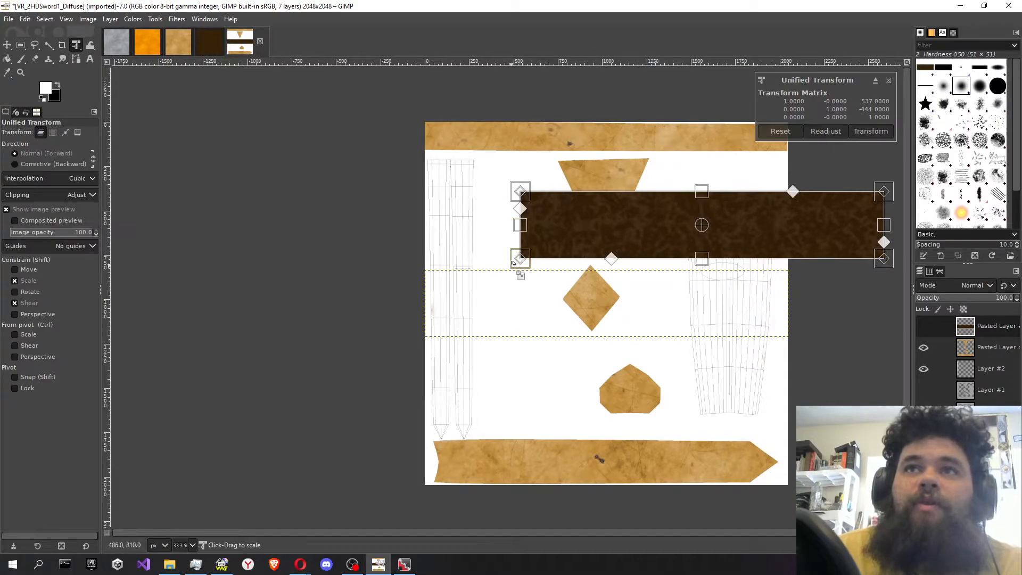
{"action": "left_click_drag", "start_coordinate": [514, 263], "coordinate": [735, 233]}
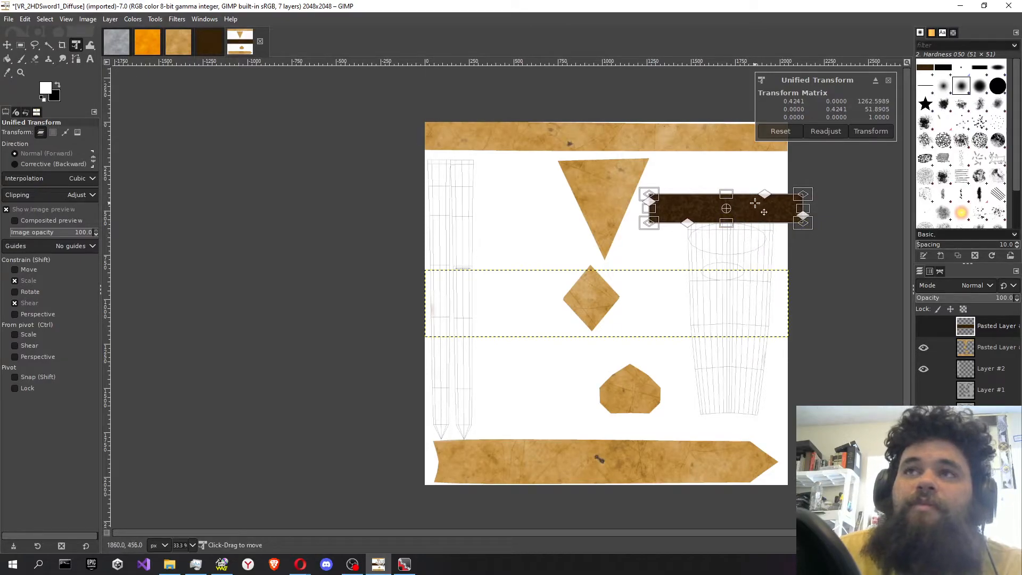
{"action": "left_click_drag", "start_coordinate": [756, 202], "coordinate": [755, 203]}
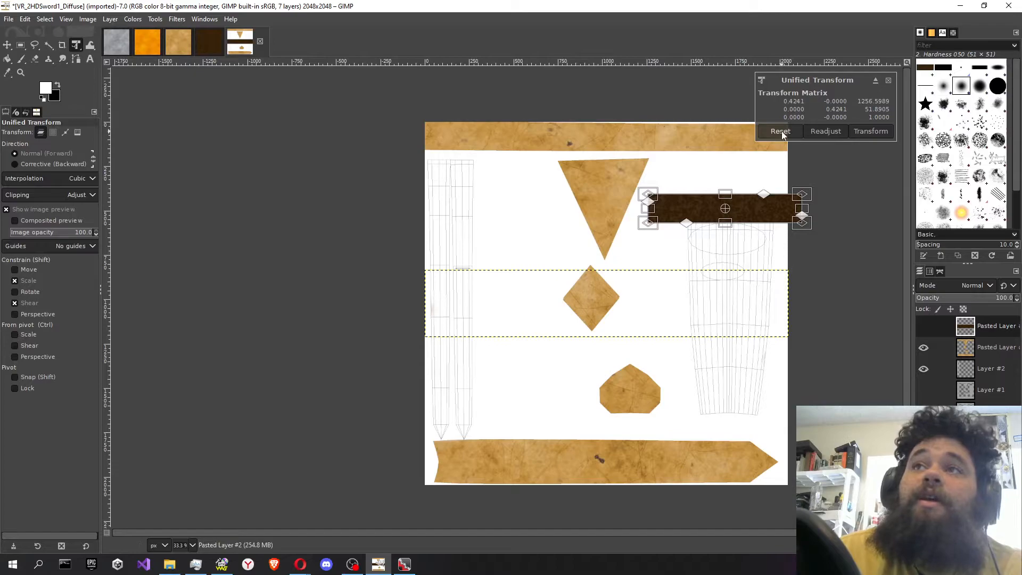
{"action": "left_click", "coordinate": [871, 131]}
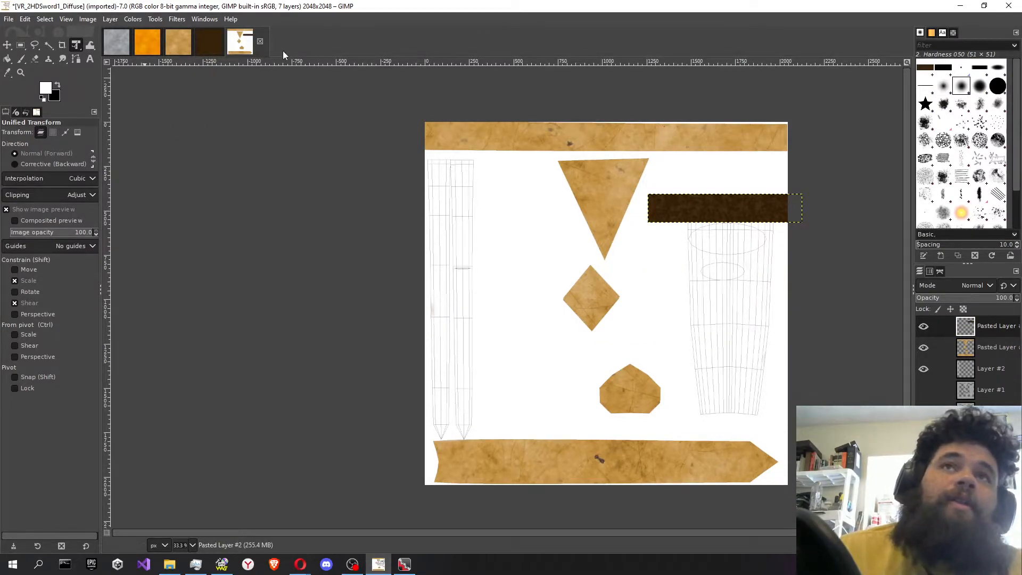
Copy a second full-width strip about 351 px tall from the middle of the leather texture and return to the sword image
{"action": "left_click", "coordinate": [208, 45]}
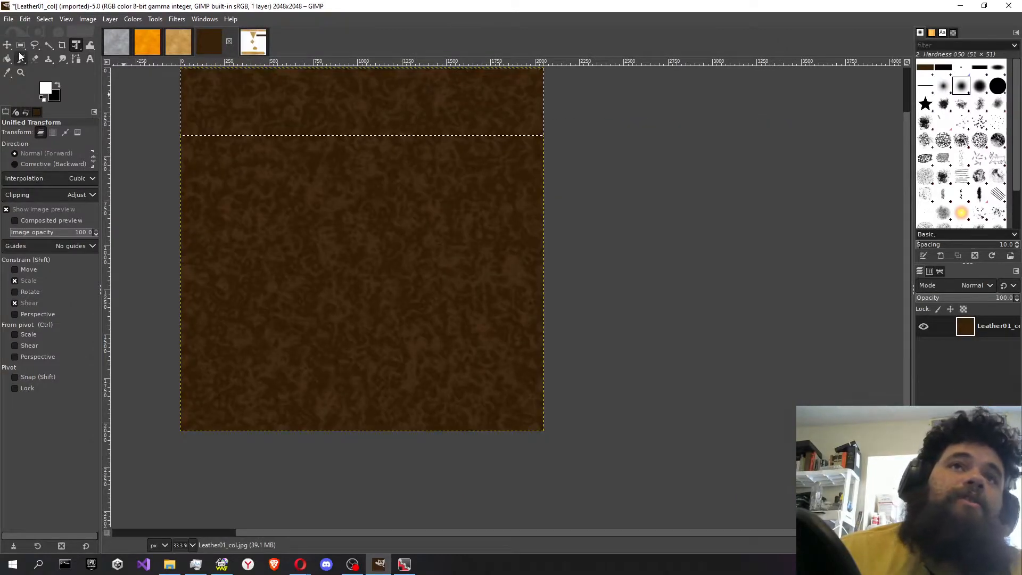
{"action": "left_click", "coordinate": [21, 45]}
{"action": "left_click_drag", "start_coordinate": [160, 186], "coordinate": [558, 247]}
{"action": "left_click", "coordinate": [25, 19]}
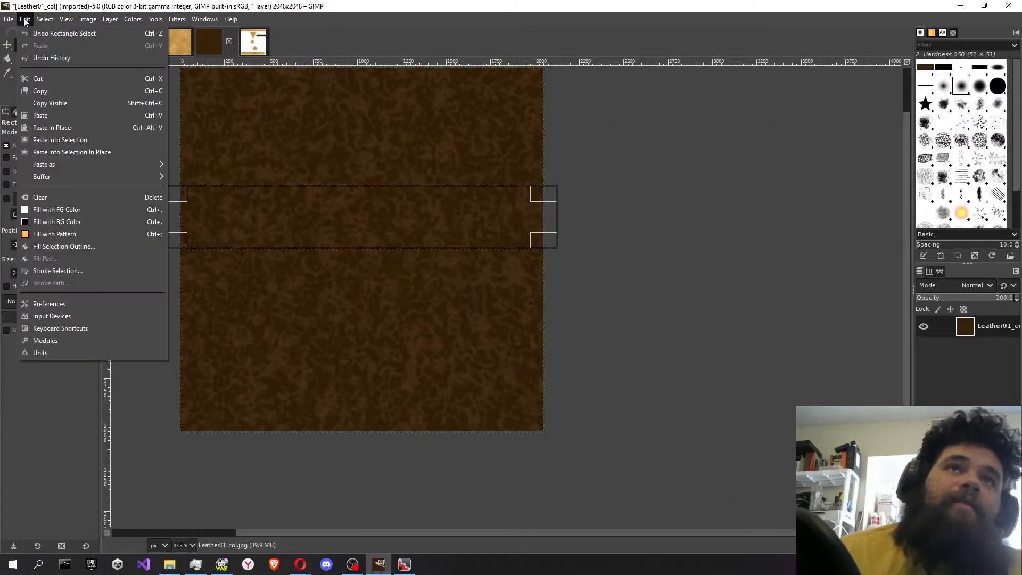
{"action": "left_click", "coordinate": [46, 91]}
{"action": "left_click", "coordinate": [254, 41]}
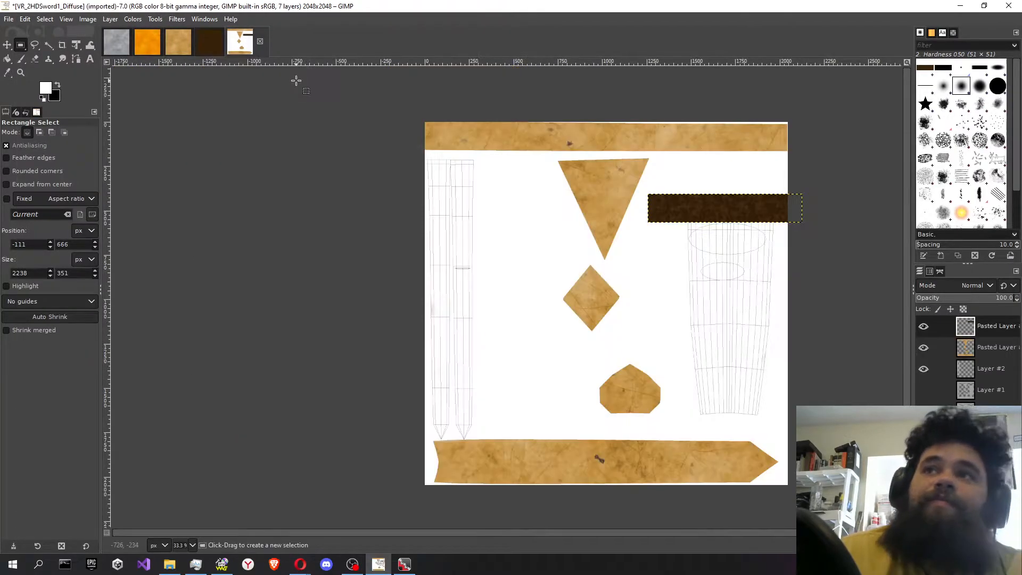
Paste the second leather strip into the sword image as a new layer and discard the stray rectangular selection
{"action": "key", "text": "ctrl+v"}
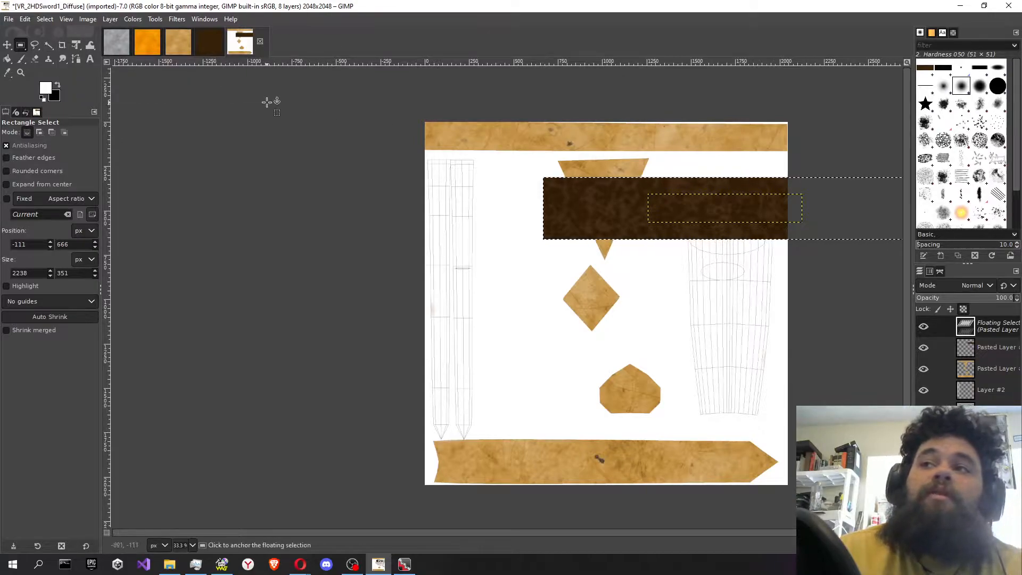
{"action": "key", "text": "shift+ctrl+n"}
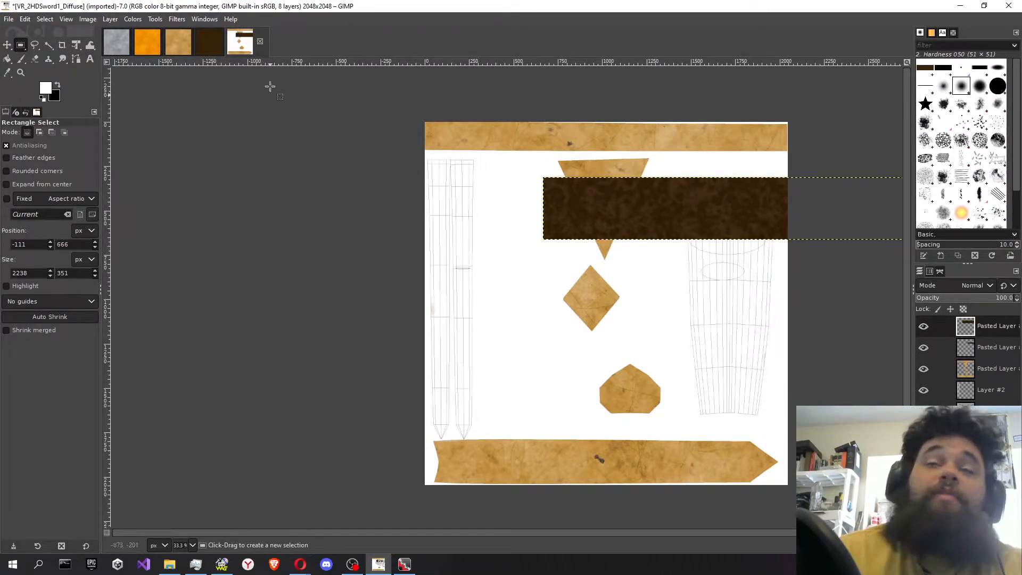
{"action": "left_click_drag", "start_coordinate": [612, 184], "coordinate": [567, 217]}
{"action": "left_click", "coordinate": [29, 23]}
{"action": "left_click", "coordinate": [48, 31]}
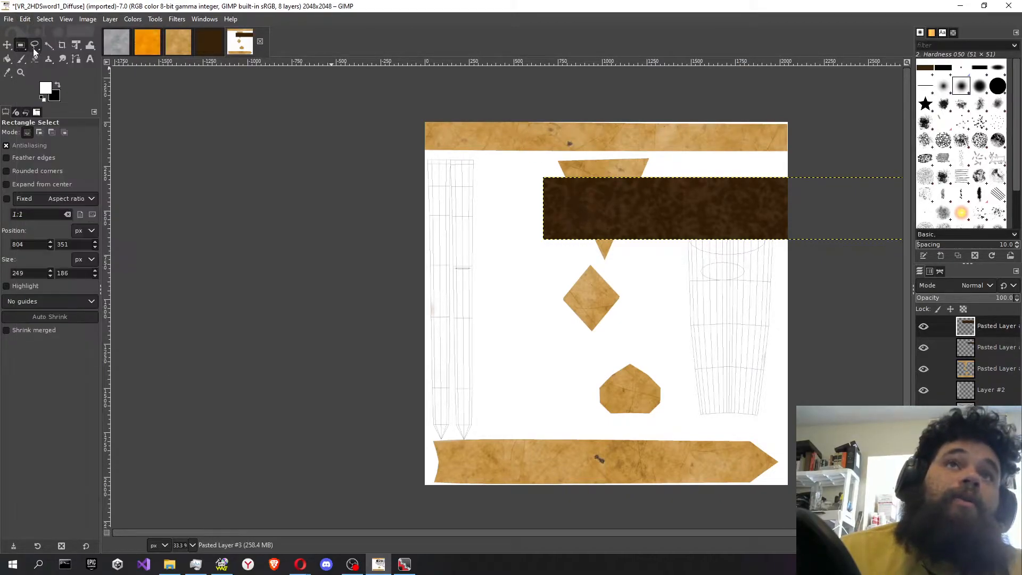
Scale the second leather strip uniformly to about 44% and place it directly below the first strip using Unified Transform
{"action": "left_click", "coordinate": [75, 46]}
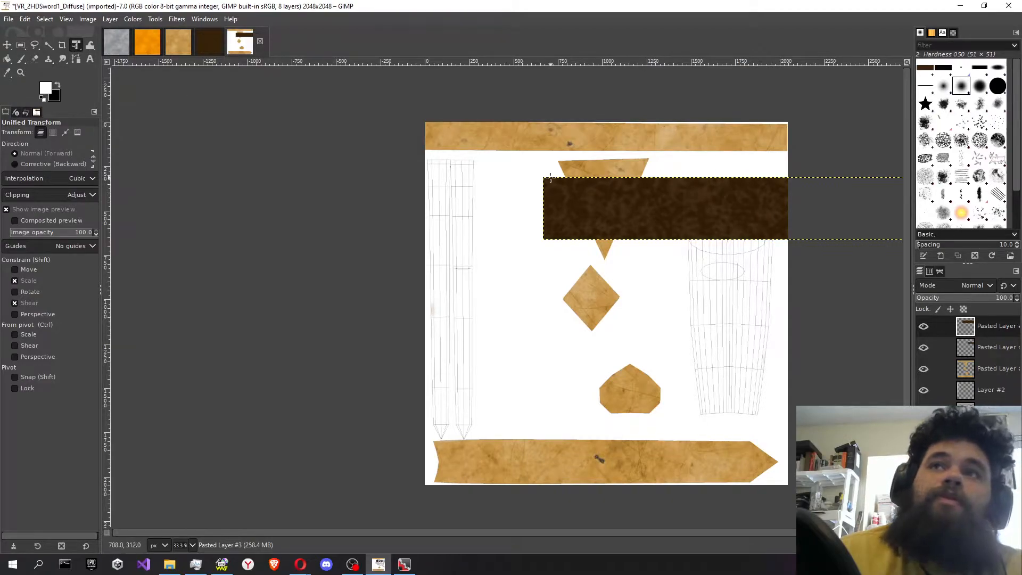
{"action": "left_click_drag", "start_coordinate": [585, 195], "coordinate": [493, 260]}
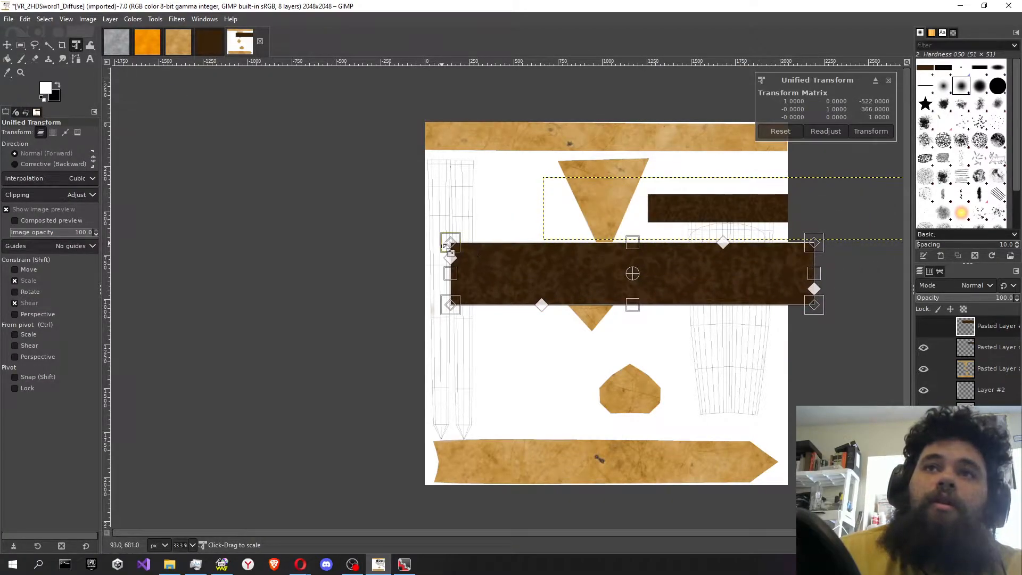
{"action": "left_click_drag", "start_coordinate": [458, 252], "coordinate": [665, 272]}
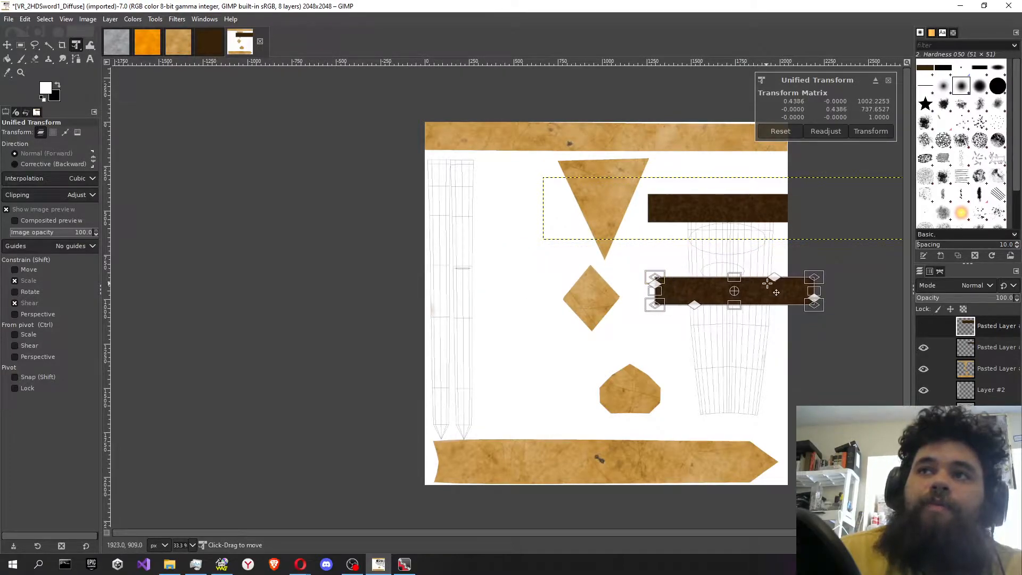
{"action": "left_click_drag", "start_coordinate": [763, 288], "coordinate": [751, 232]}
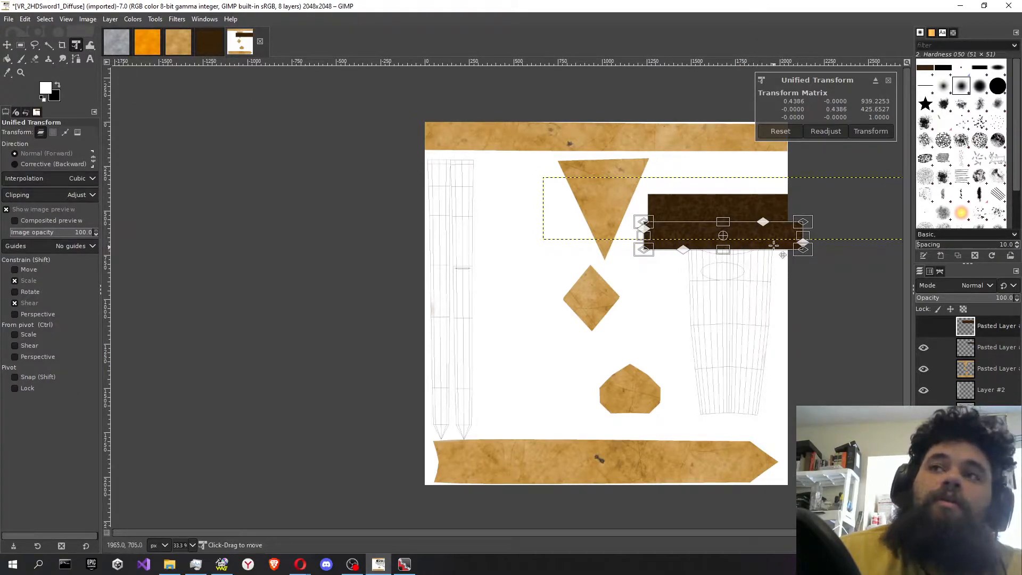
{"action": "left_click_drag", "start_coordinate": [763, 235], "coordinate": [761, 232]}
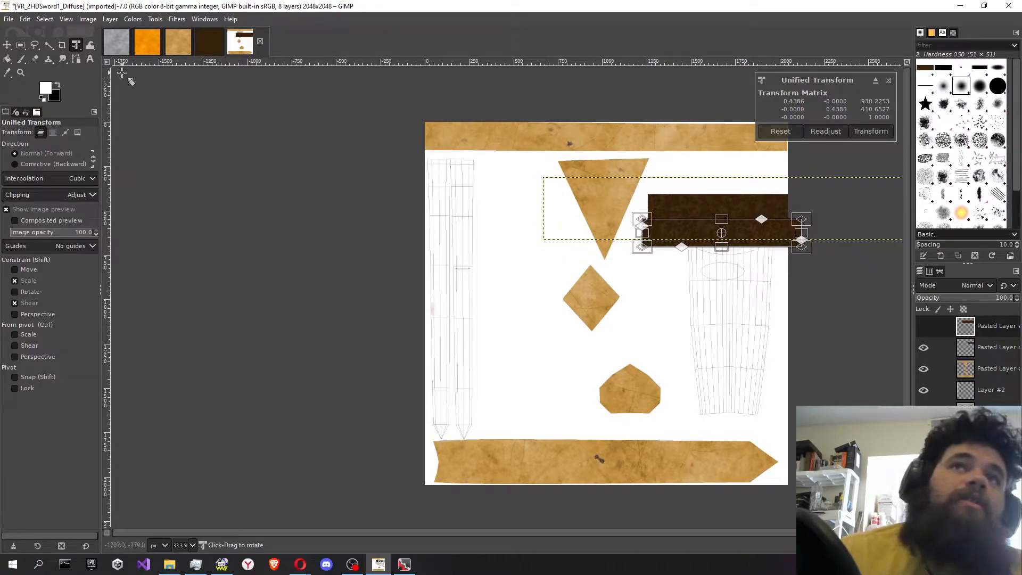
Copy a third full-width strip about 474 px tall from the lower part of the Leather01_col texture and return to the sword image
{"action": "left_click", "coordinate": [210, 45]}
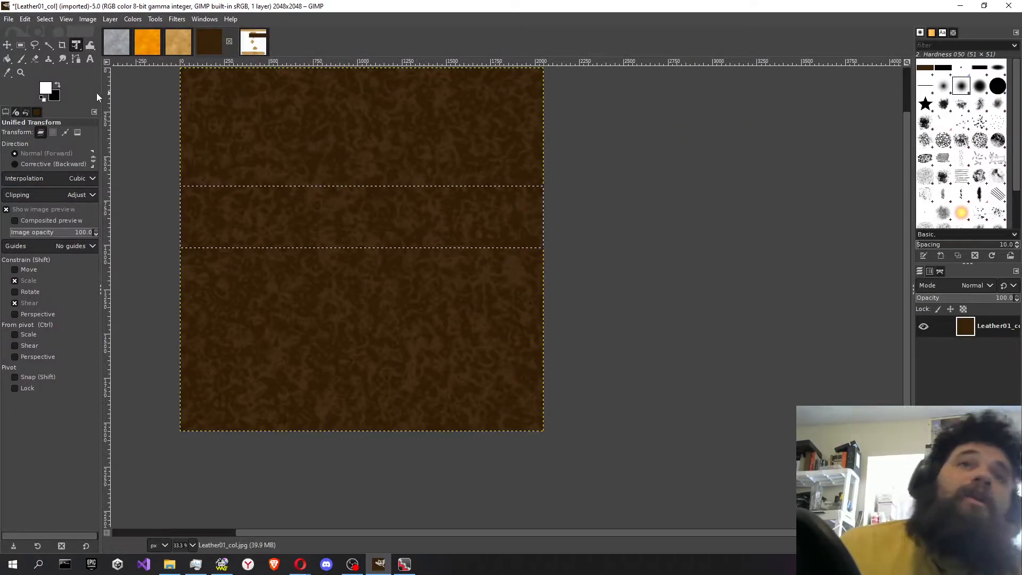
{"action": "key", "text": "r"}
{"action": "left_click_drag", "start_coordinate": [160, 280], "coordinate": [562, 365]}
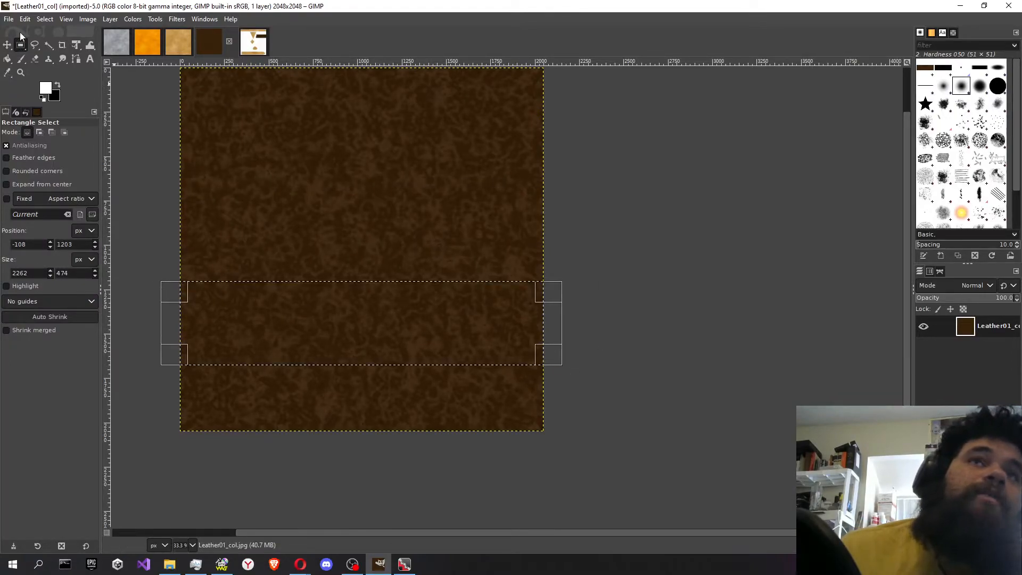
{"action": "left_click", "coordinate": [25, 19]}
{"action": "left_click", "coordinate": [35, 85]}
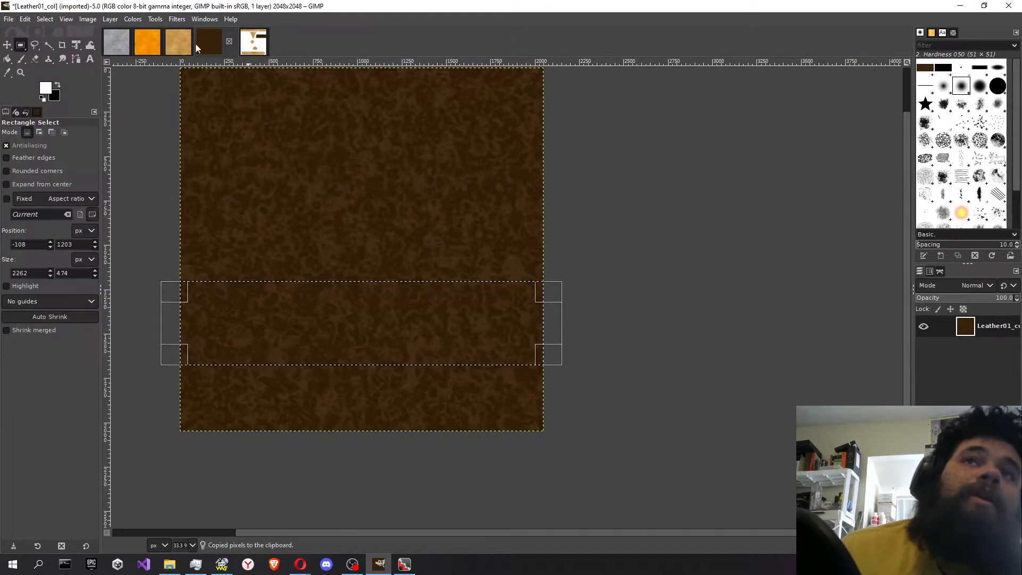
{"action": "left_click", "coordinate": [254, 48]}
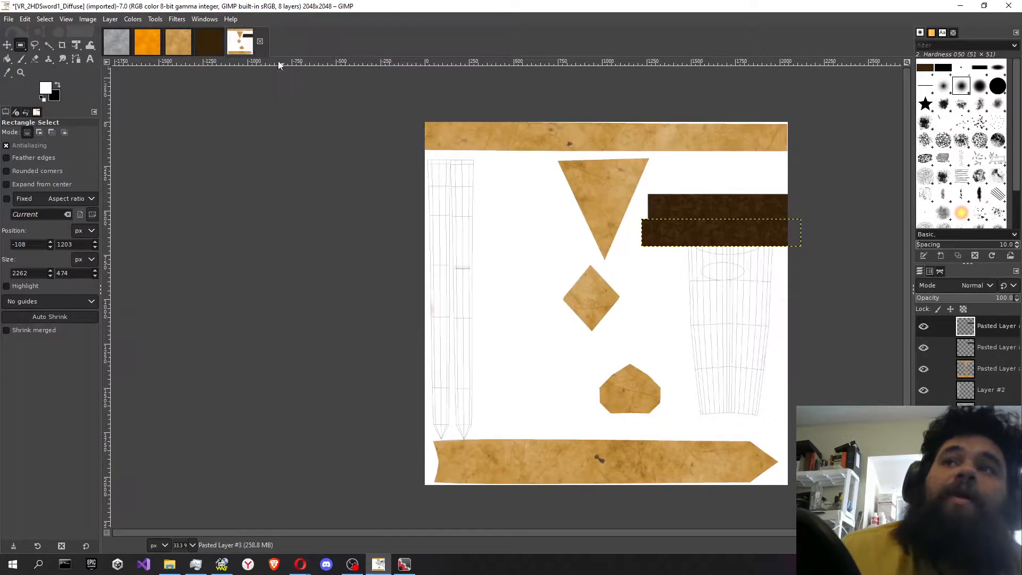
Paste the third leather strip as a new layer and move it so that it spans the canvas width
{"action": "left_click", "coordinate": [24, 19]}
{"action": "left_click", "coordinate": [31, 110]}
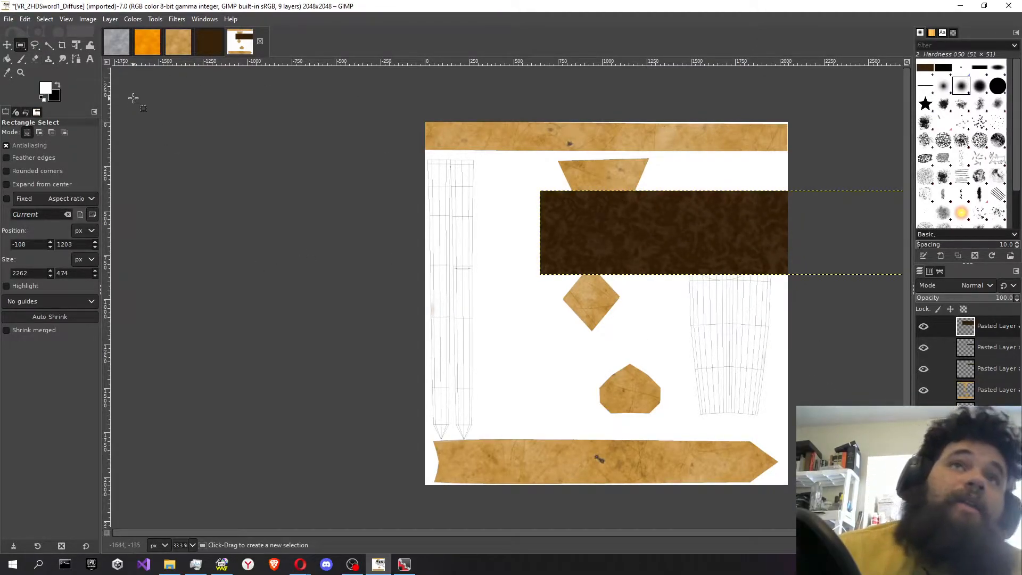
{"action": "left_click", "coordinate": [7, 46]}
{"action": "left_click_drag", "start_coordinate": [656, 228], "coordinate": [542, 297]}
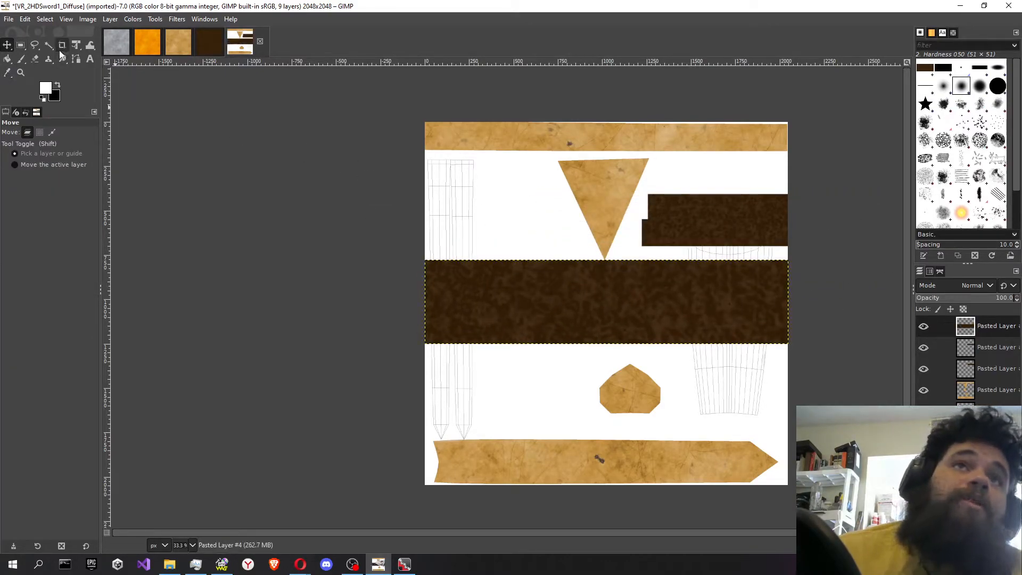
Scale the third leather strip uniformly to about 40% and apply it directly below the second strip over the tapered UV island
{"action": "left_click", "coordinate": [76, 44]}
{"action": "left_click_drag", "start_coordinate": [427, 263], "coordinate": [695, 272]}
{"action": "key", "text": "ctrl"}
{"action": "key", "text": "ctrl+z"}
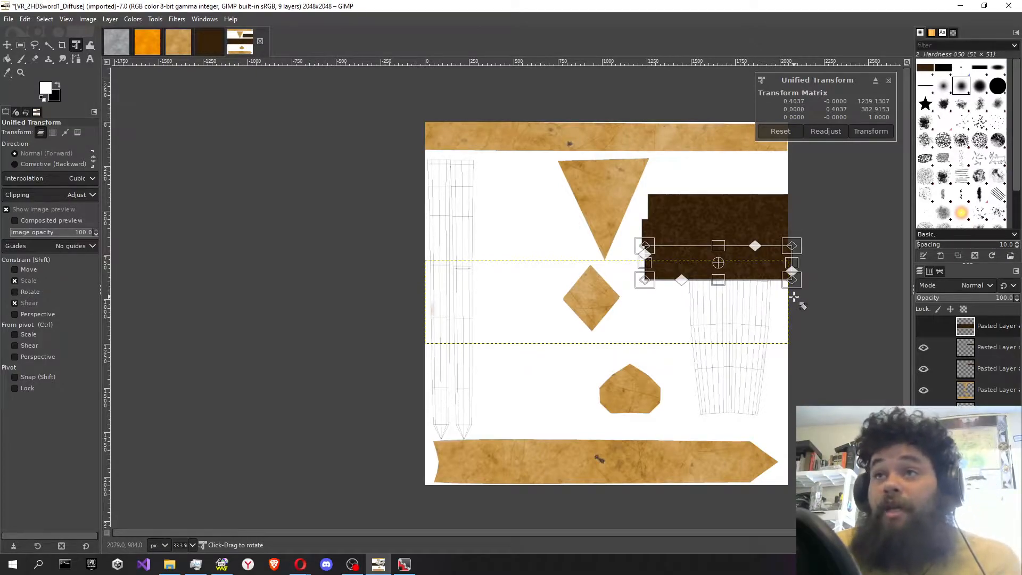
{"action": "left_click", "coordinate": [864, 131]}
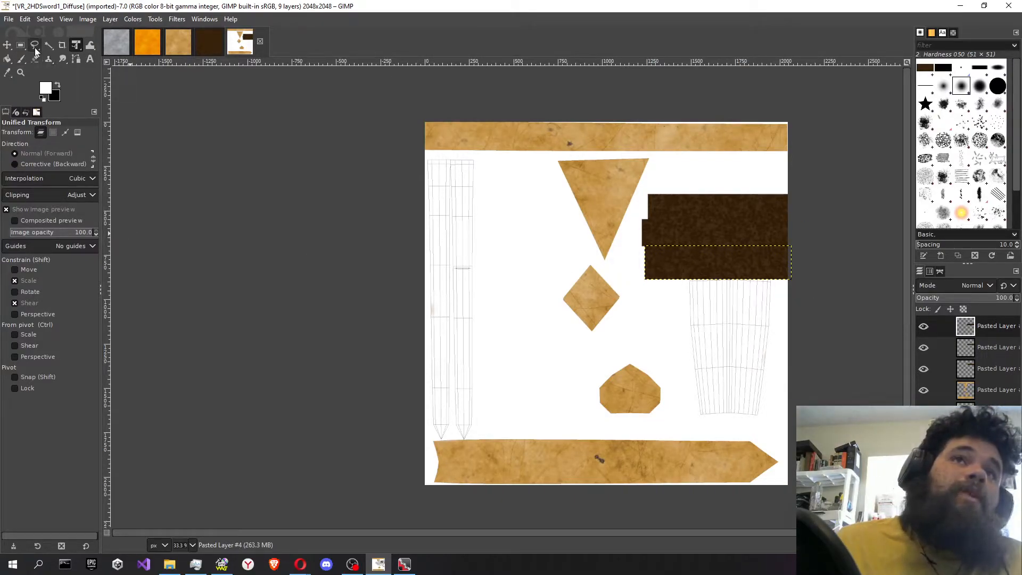
Zoom in on the three stacked leather strips and activate the Dodge / Burn tool
{"action": "left_click", "coordinate": [24, 78]}
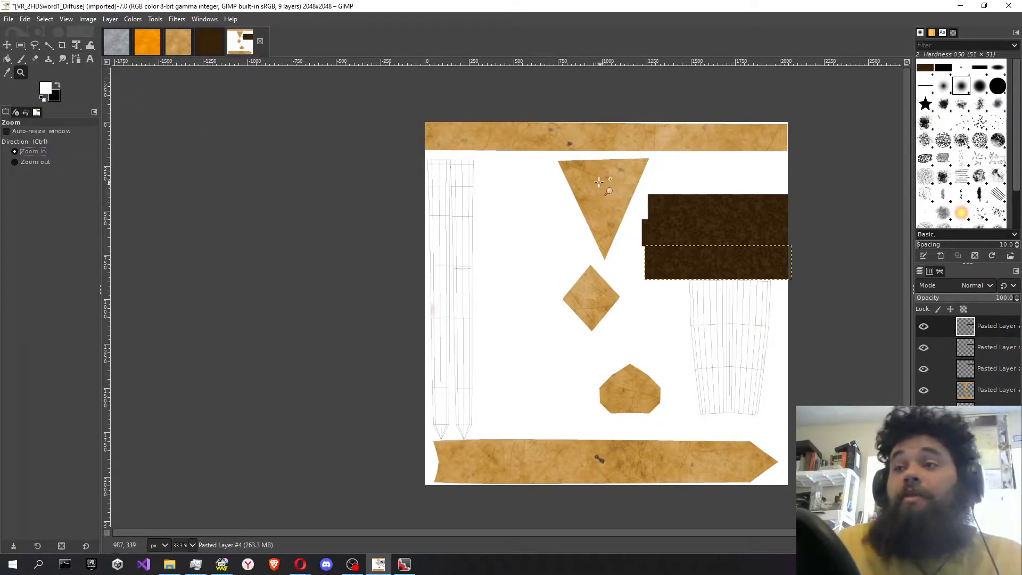
{"action": "left_click_drag", "start_coordinate": [596, 169], "coordinate": [825, 300]}
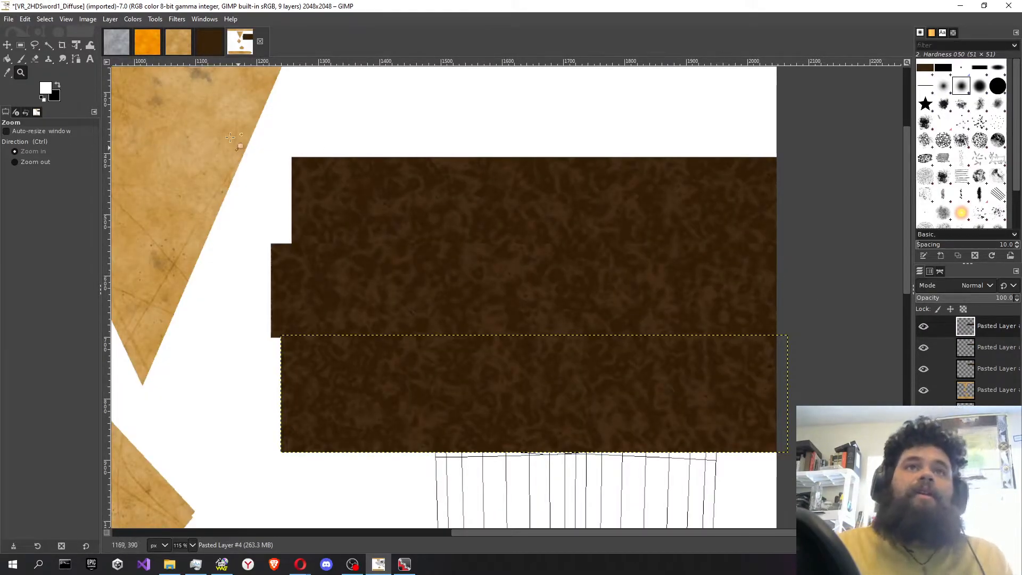
{"action": "left_click", "coordinate": [48, 46]}
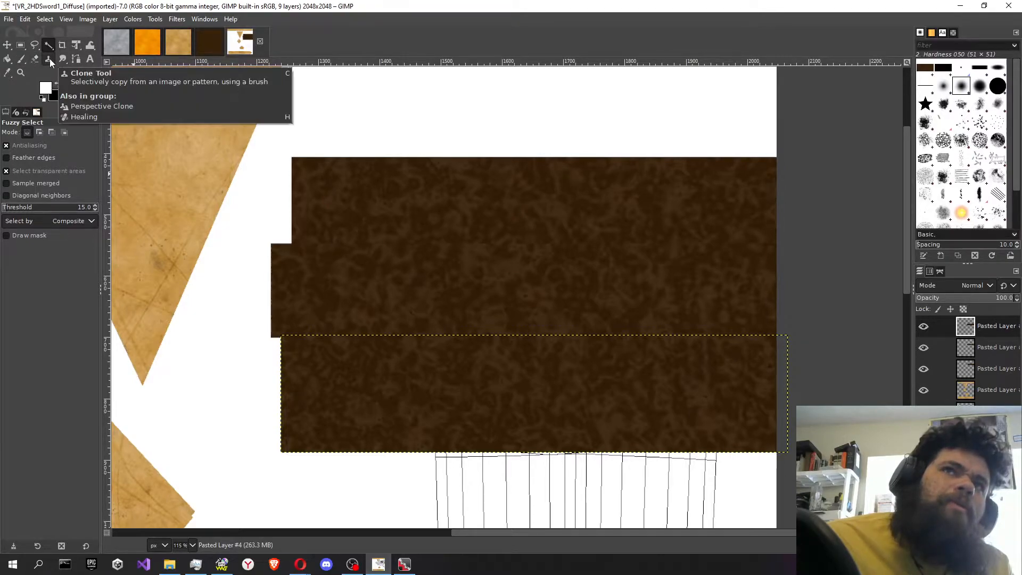
{"action": "left_click_drag", "start_coordinate": [63, 60], "coordinate": [69, 68]}
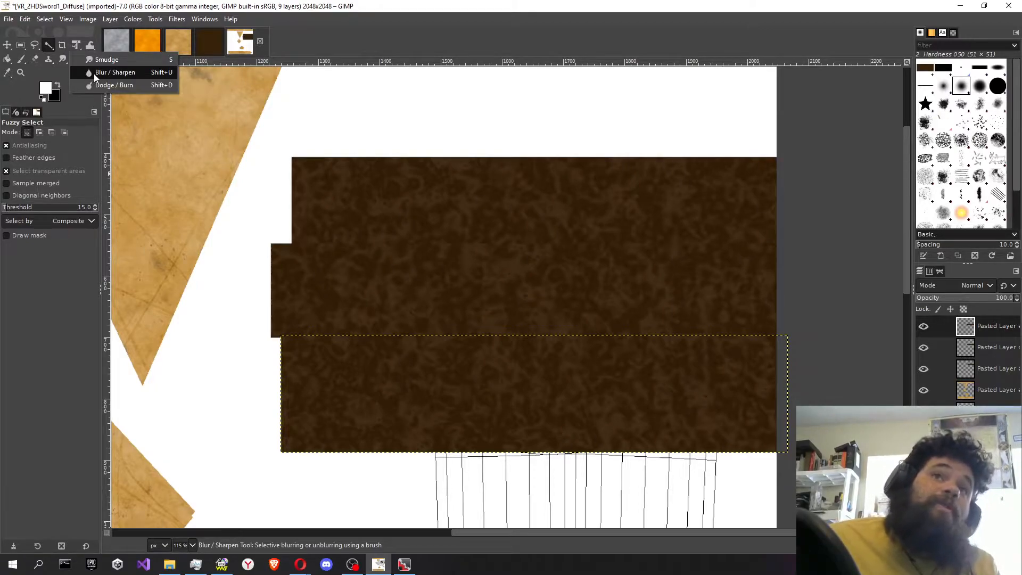
{"action": "left_click", "coordinate": [103, 86]}
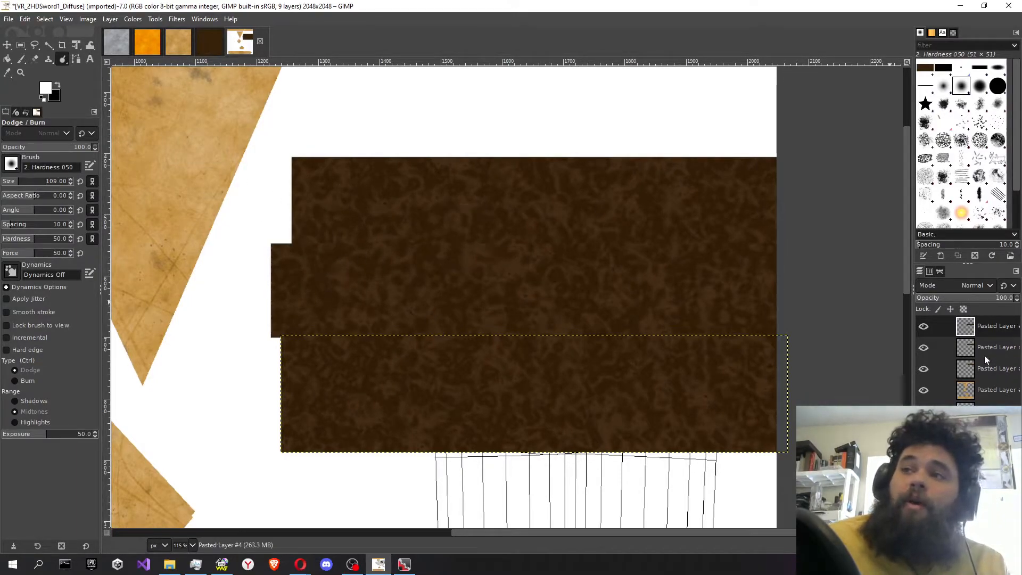
Try to lighten the lower edge of the uppermost leather strip with a dodge stroke
{"action": "left_click", "coordinate": [990, 368]}
{"action": "left_click_drag", "start_coordinate": [369, 261], "coordinate": [768, 259]}
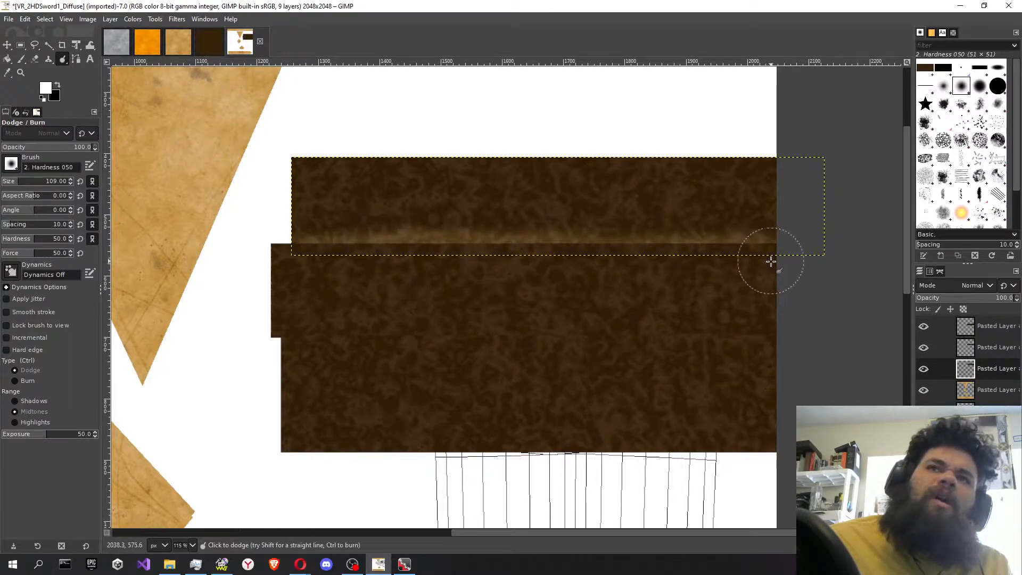
{"action": "left_click", "coordinate": [25, 19]}
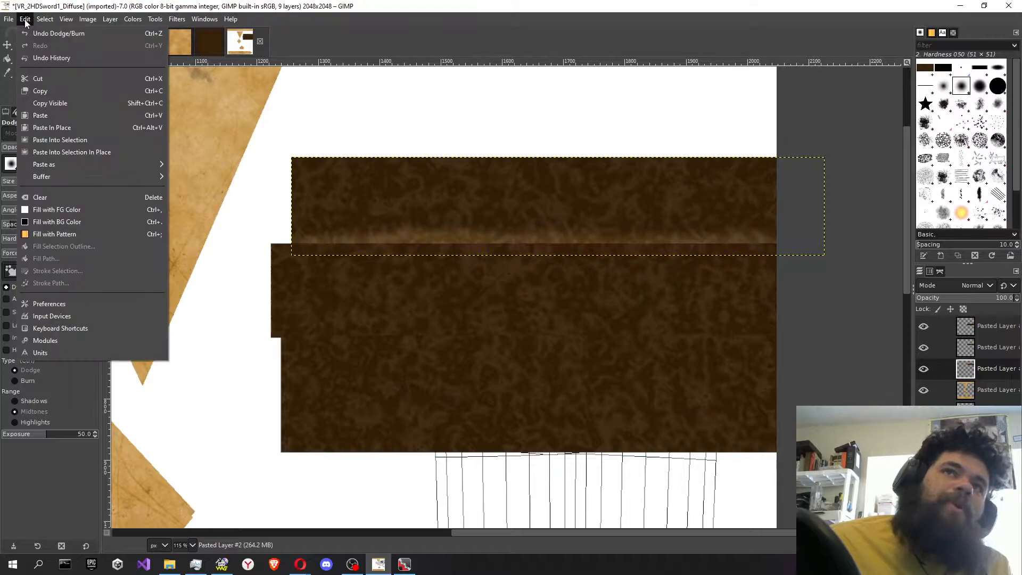
{"action": "left_click", "coordinate": [51, 33]}
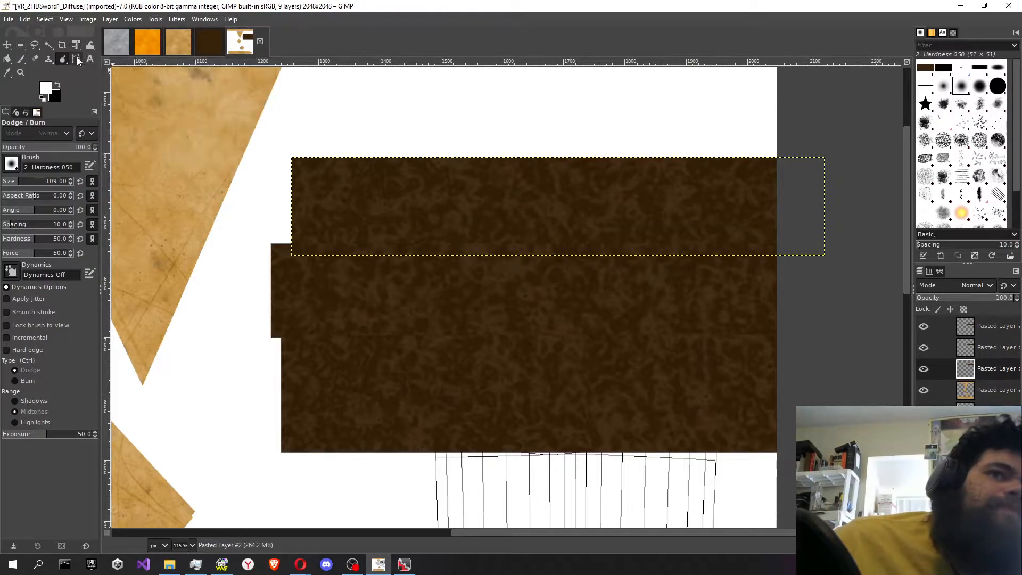
Switch to Burn and darken the lower edges of the upper and middle leather strips on their respective layers
{"action": "left_click", "coordinate": [21, 381]}
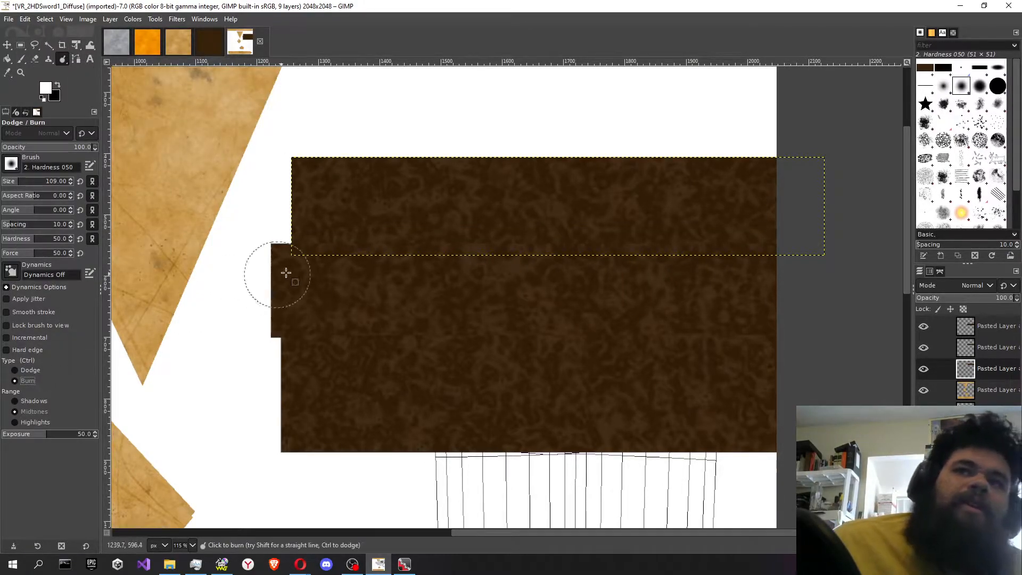
{"action": "mouse_move", "coordinate": [364, 252]}
{"action": "left_mouse_down"}
{"action": "mouse_move", "coordinate": [381, 265]}
{"action": "mouse_move", "coordinate": [353, 277]}
{"action": "mouse_move", "coordinate": [522, 260]}
{"action": "mouse_move", "coordinate": [655, 261]}
{"action": "mouse_move", "coordinate": [654, 275]}
{"action": "mouse_move", "coordinate": [536, 246]}
{"action": "mouse_move", "coordinate": [823, 247]}
{"action": "mouse_move", "coordinate": [433, 237]}
{"action": "mouse_move", "coordinate": [305, 267]}
{"action": "mouse_move", "coordinate": [691, 302]}
{"action": "left_mouse_up"}
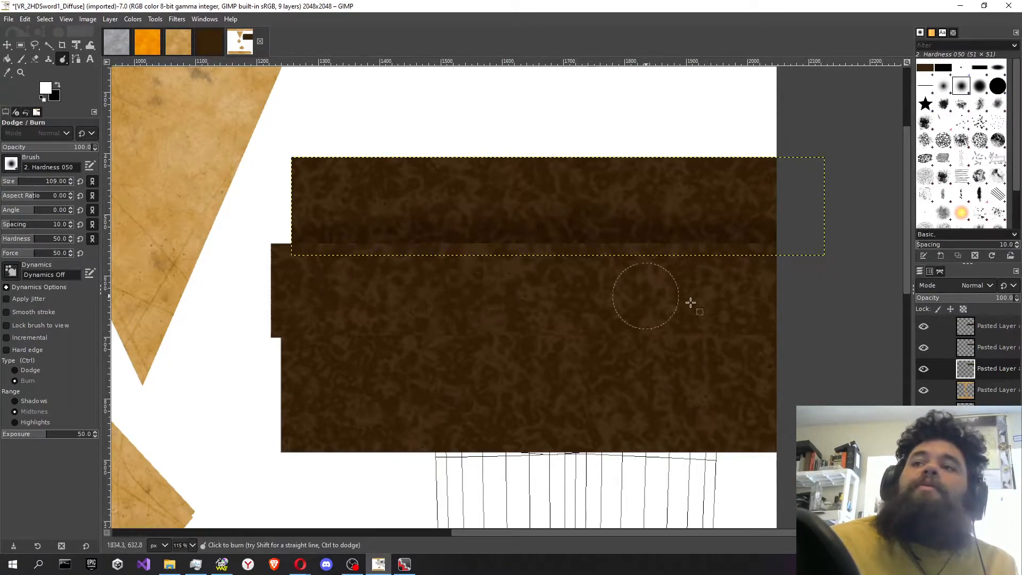
{"action": "left_click", "coordinate": [1001, 347]}
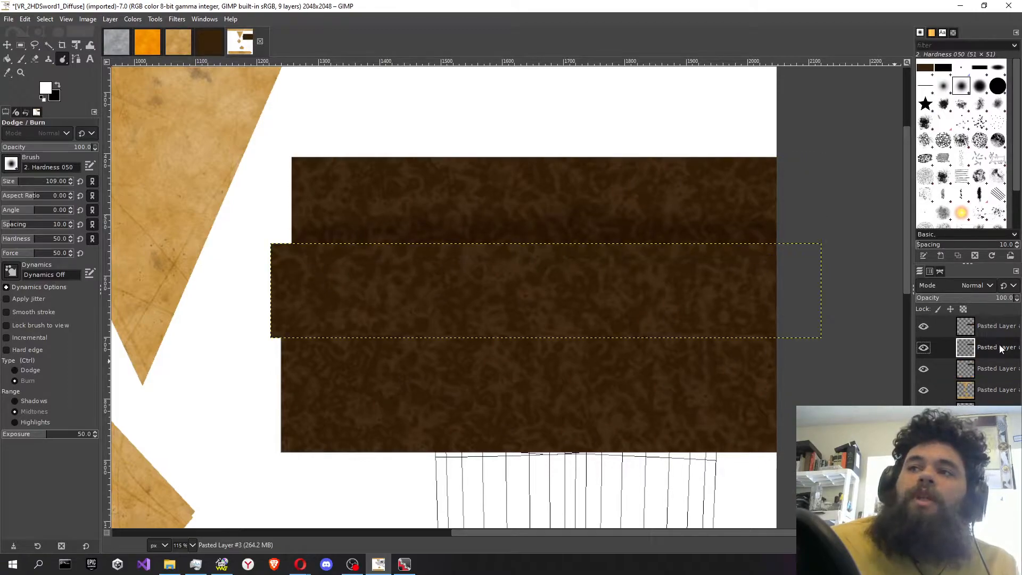
{"action": "mouse_move", "coordinate": [283, 331]}
{"action": "left_mouse_down"}
{"action": "mouse_move", "coordinate": [540, 328]}
{"action": "mouse_move", "coordinate": [498, 367]}
{"action": "mouse_move", "coordinate": [563, 346]}
{"action": "mouse_move", "coordinate": [762, 337]}
{"action": "left_mouse_up"}
{"action": "scroll", "coordinate": [762, 337], "scroll_direction": "up", "scroll_amount": 3}
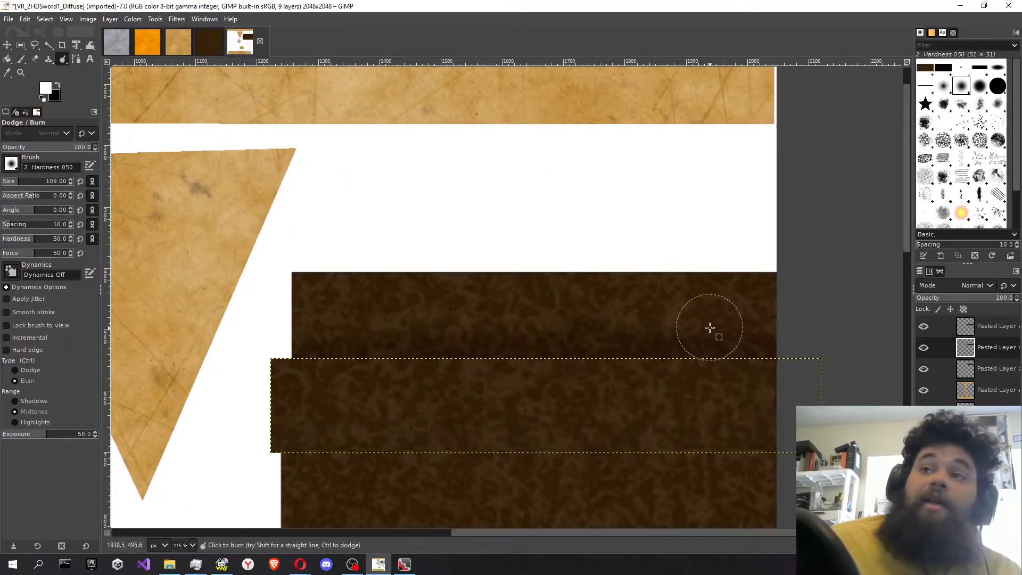
{"action": "scroll", "coordinate": [618, 311], "scroll_direction": "down", "scroll_amount": 3}
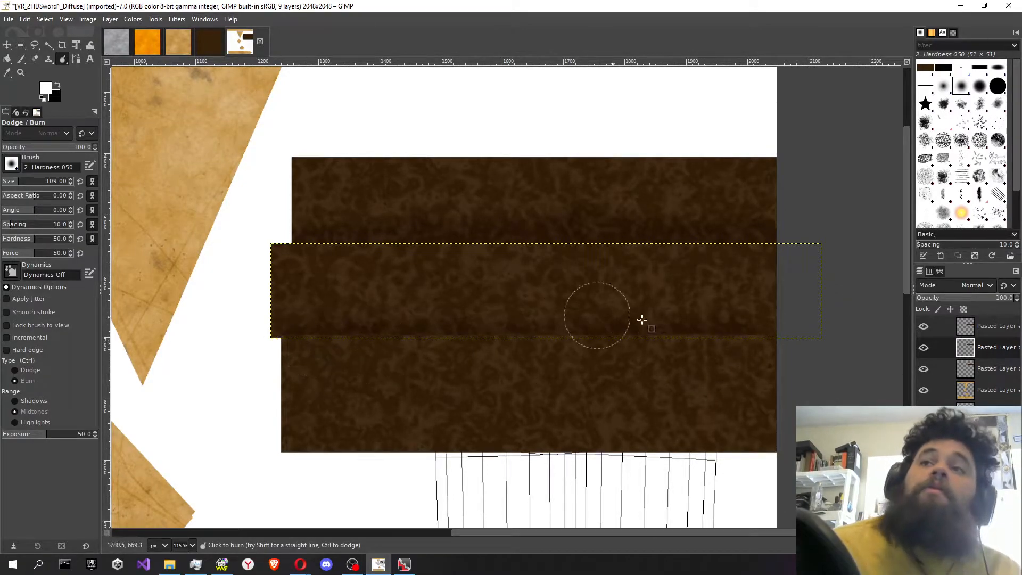
{"action": "mouse_move", "coordinate": [772, 336]}
{"action": "left_mouse_down"}
{"action": "mouse_move", "coordinate": [609, 347]}
{"action": "mouse_move", "coordinate": [274, 340]}
{"action": "left_mouse_up"}
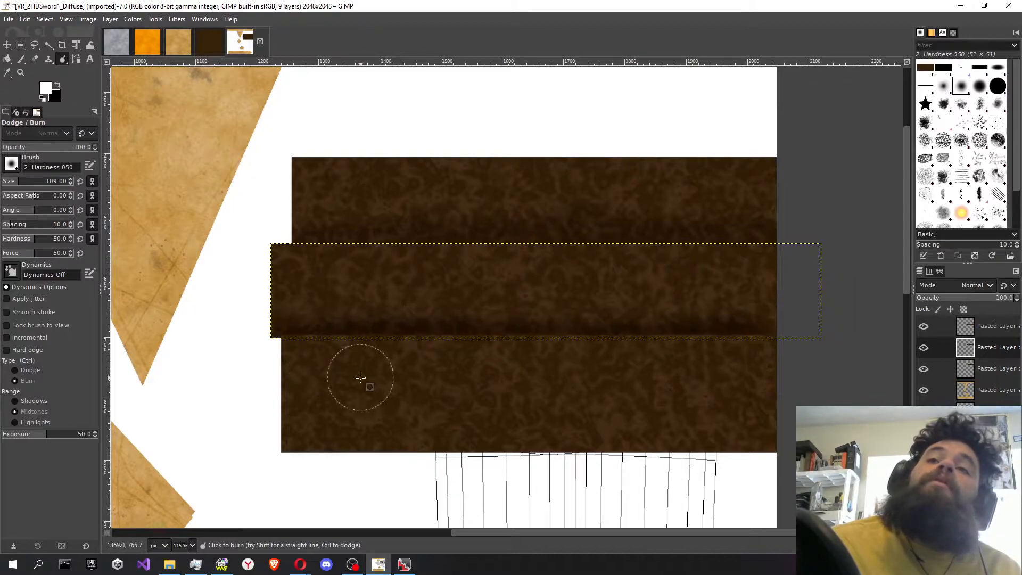
Burn shading along the lower edge and side ends of the lowest leather strip on its own layer
{"action": "left_click", "coordinate": [1003, 373]}
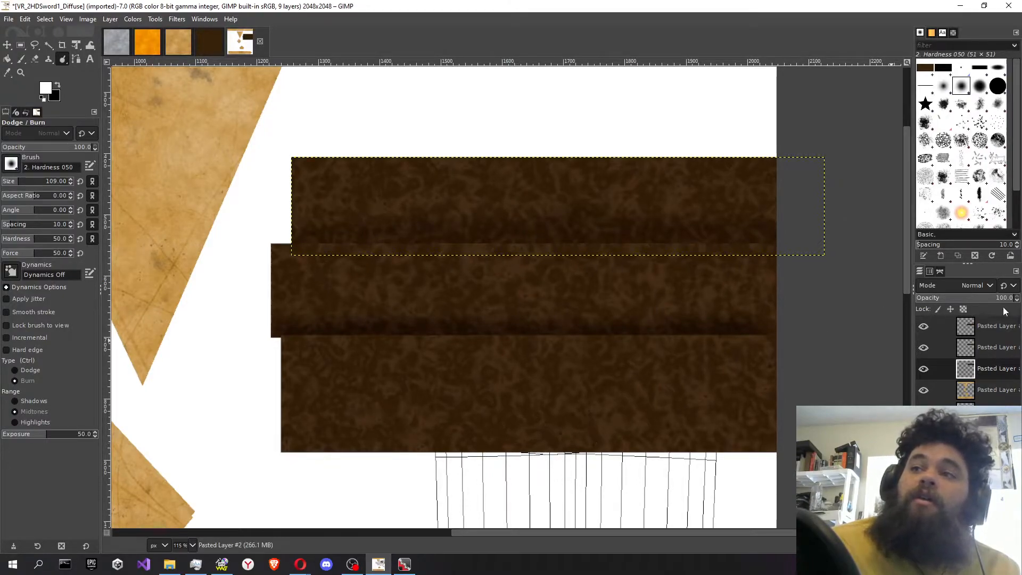
{"action": "left_click", "coordinate": [997, 332]}
{"action": "mouse_move", "coordinate": [318, 452]}
{"action": "left_mouse_down"}
{"action": "mouse_move", "coordinate": [730, 446]}
{"action": "mouse_move", "coordinate": [258, 445]}
{"action": "mouse_move", "coordinate": [794, 447]}
{"action": "left_mouse_up"}
{"action": "mouse_move", "coordinate": [486, 424]}
{"action": "left_mouse_down"}
{"action": "mouse_move", "coordinate": [539, 429]}
{"action": "mouse_move", "coordinate": [519, 413]}
{"action": "mouse_move", "coordinate": [315, 420]}
{"action": "left_mouse_up"}
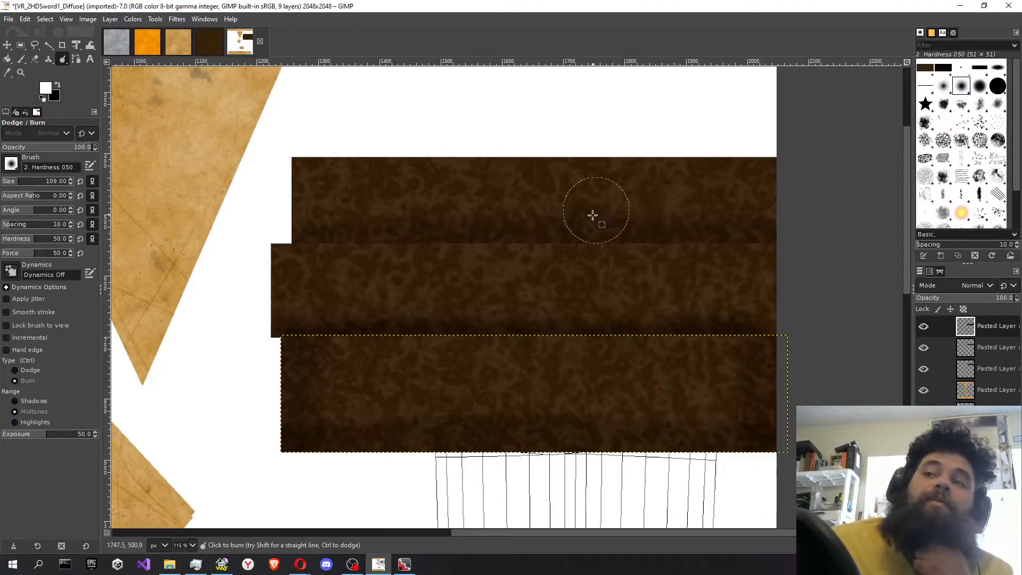
Check which leather strip each of the three uppermost layers holds by making them active in turn
{"action": "left_click", "coordinate": [995, 355]}
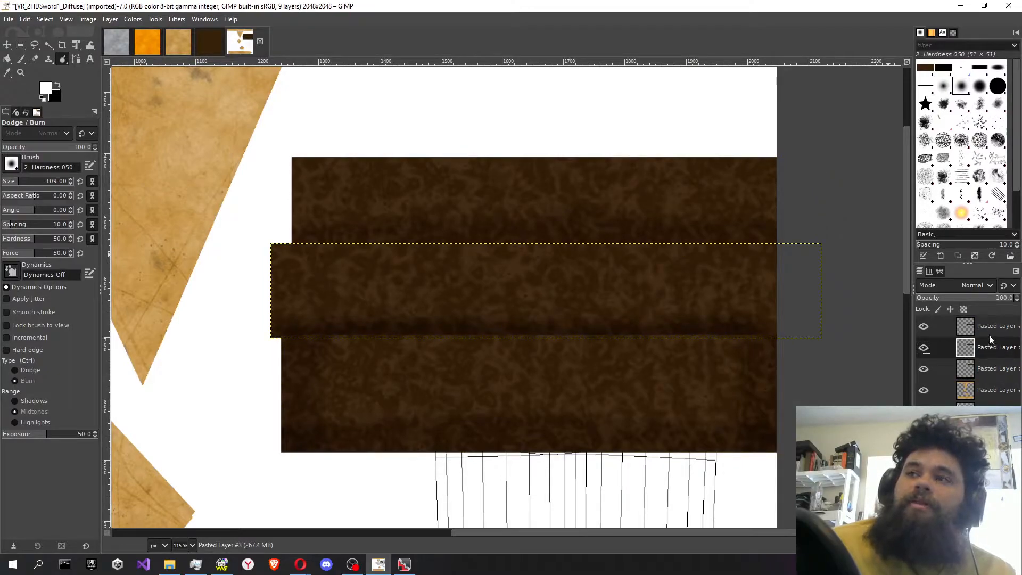
{"action": "left_click", "coordinate": [983, 374]}
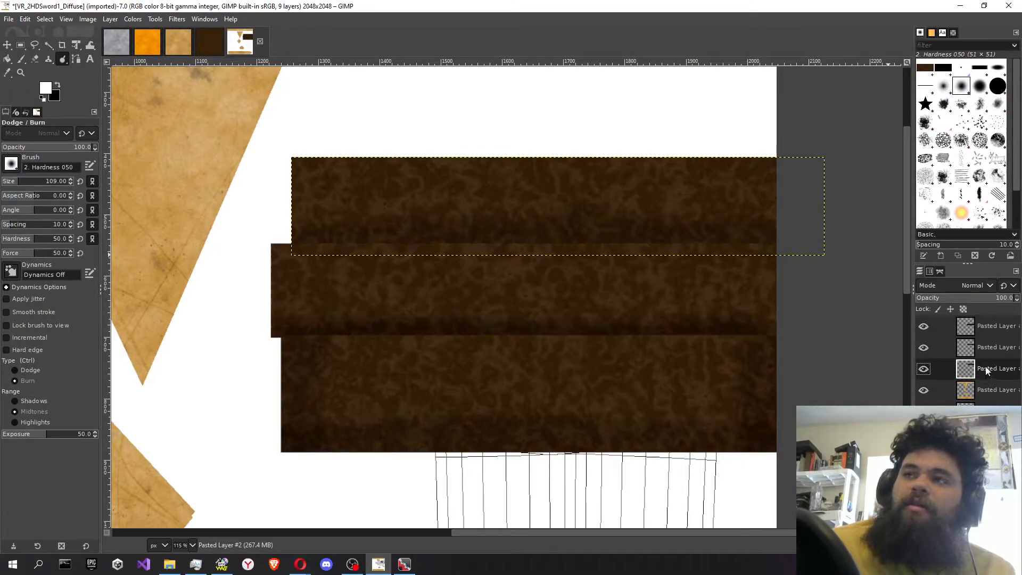
{"action": "left_click", "coordinate": [986, 346]}
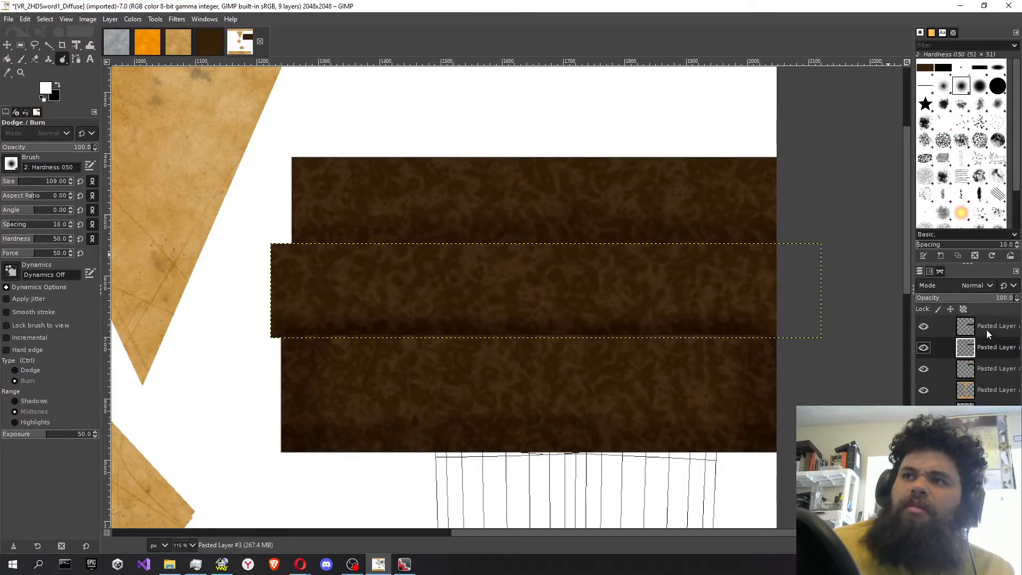
{"action": "left_click", "coordinate": [986, 330]}
{"action": "left_click", "coordinate": [981, 349]}
{"action": "left_click", "coordinate": [987, 367]}
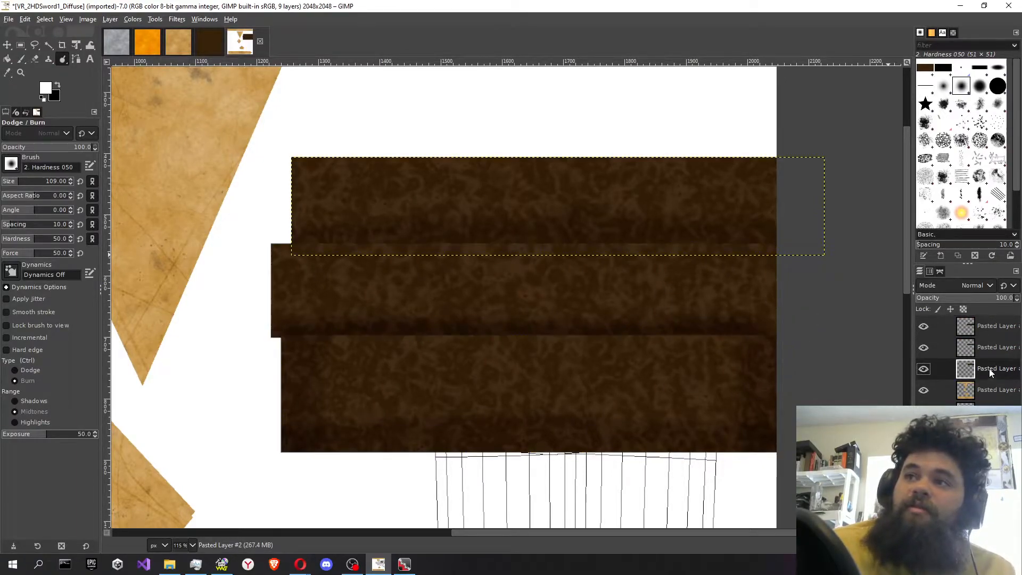
{"action": "left_click", "coordinate": [989, 334]}
{"action": "left_click", "coordinate": [986, 351]}
{"action": "left_click", "coordinate": [989, 368]}
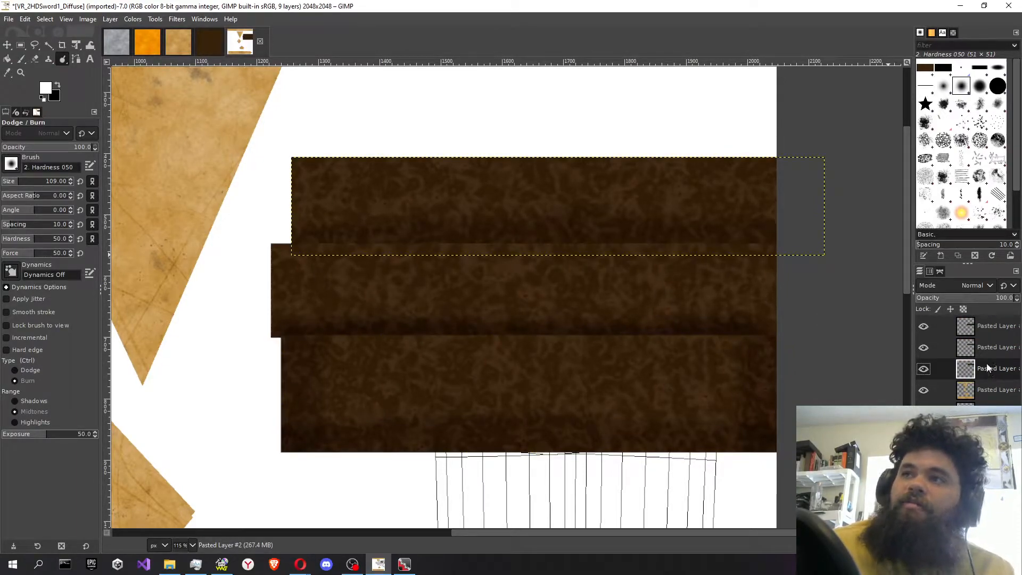
Duplicate the layer that holds the lowest leather strip
{"action": "left_click", "coordinate": [980, 331]}
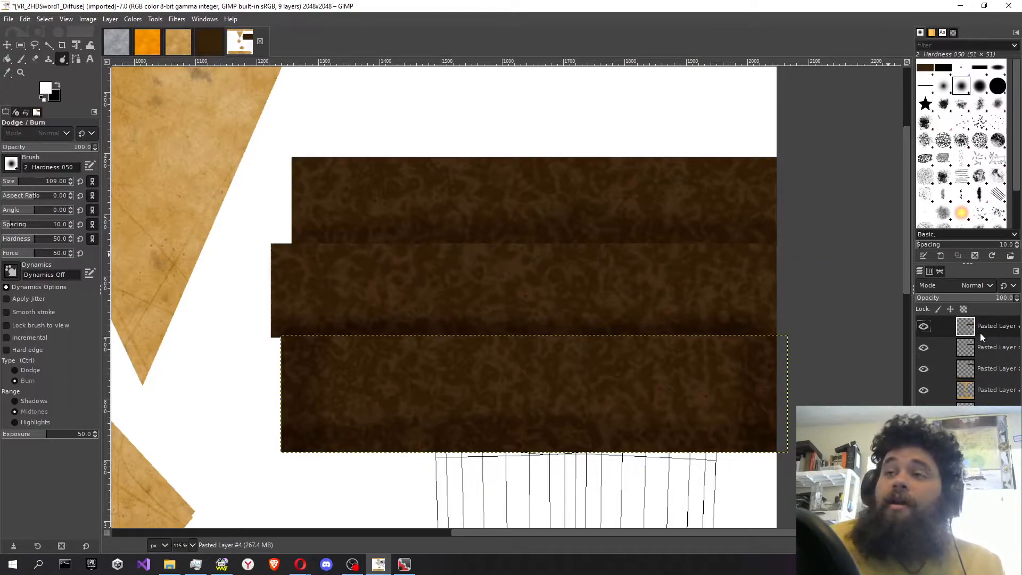
{"action": "right_click", "coordinate": [983, 328]}
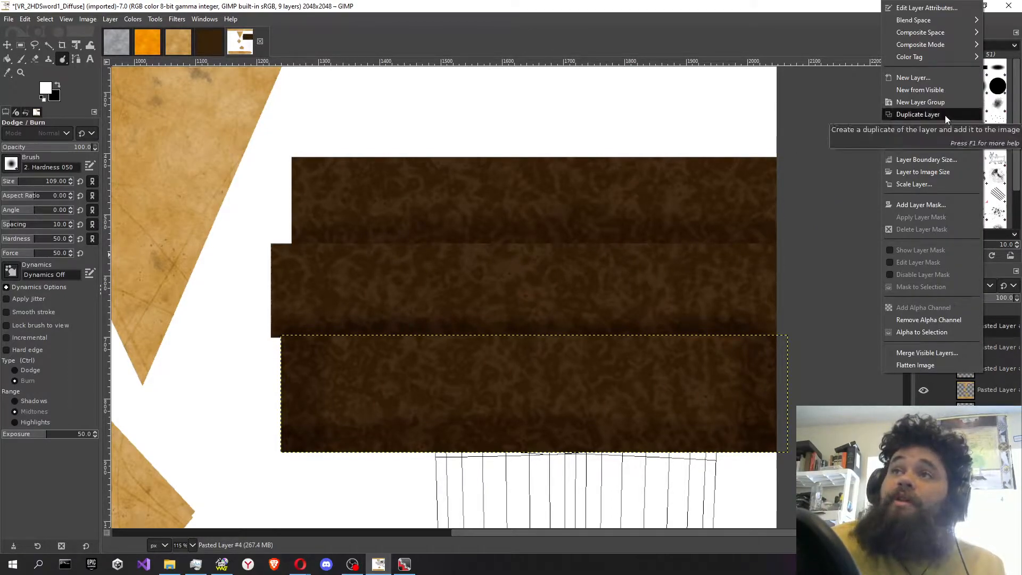
{"action": "left_click", "coordinate": [926, 114]}
{"action": "scroll", "coordinate": [704, 261], "scroll_direction": "down", "scroll_amount": 3}
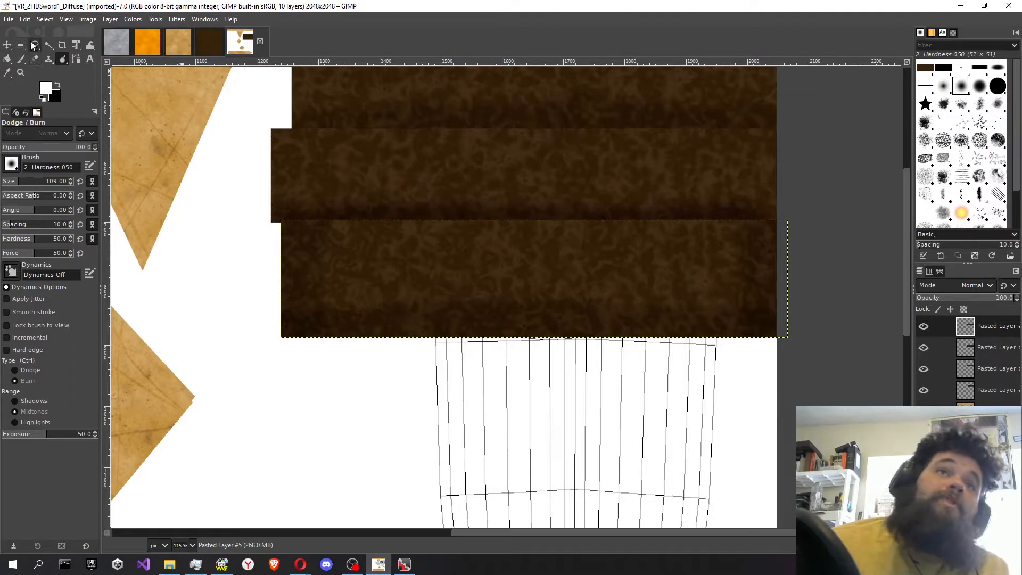
Shift the uppermost leather strip slightly to the right with the Move tool
{"action": "left_click", "coordinate": [11, 45]}
{"action": "scroll", "coordinate": [607, 125], "scroll_direction": "up", "scroll_amount": 2}
{"action": "scroll", "coordinate": [593, 117], "scroll_direction": "down", "scroll_amount": 2}
{"action": "scroll", "coordinate": [605, 227], "scroll_direction": "up", "scroll_amount": 1}
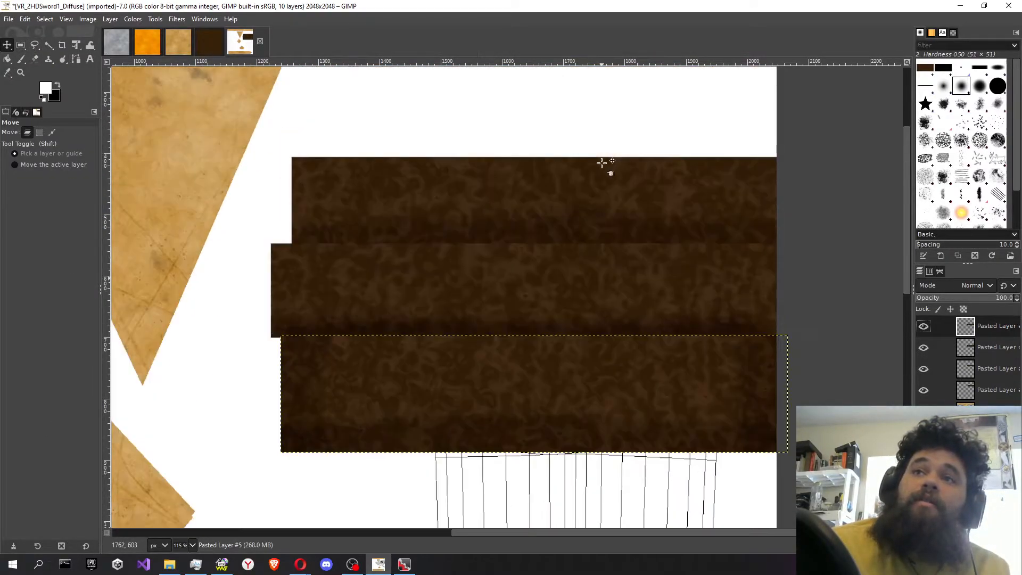
{"action": "mouse_move", "coordinate": [607, 170]}
{"action": "left_mouse_down"}
{"action": "mouse_move", "coordinate": [621, 451]}
{"action": "mouse_move", "coordinate": [632, 232]}
{"action": "mouse_move", "coordinate": [614, 146]}
{"action": "mouse_move", "coordinate": [615, 167]}
{"action": "left_mouse_up"}
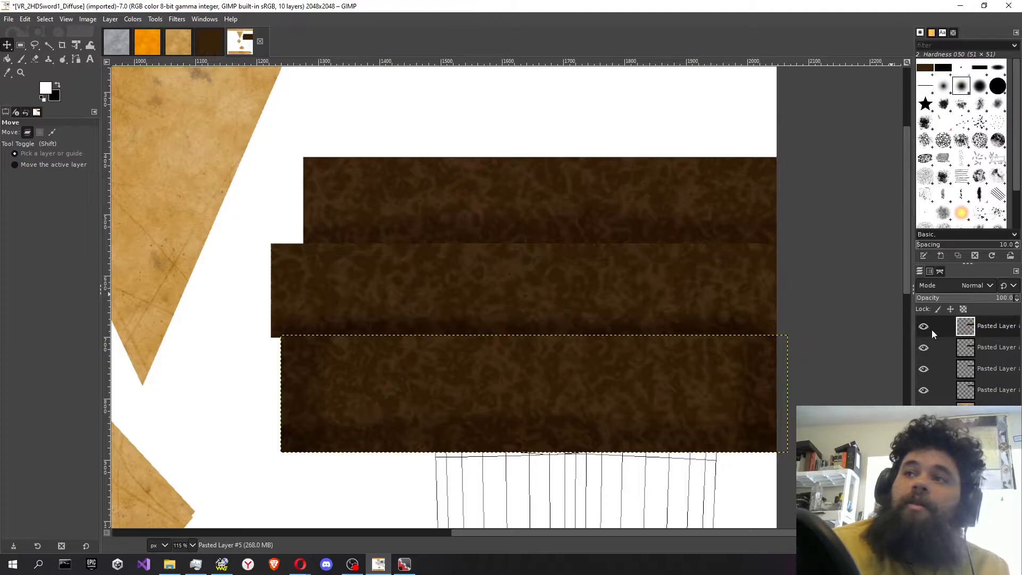
Hide the original lowest strip, move its duplicate down beneath it, and show the original again
{"action": "left_click", "coordinate": [997, 354]}
{"action": "left_click", "coordinate": [926, 347]}
{"action": "left_click", "coordinate": [923, 326]}
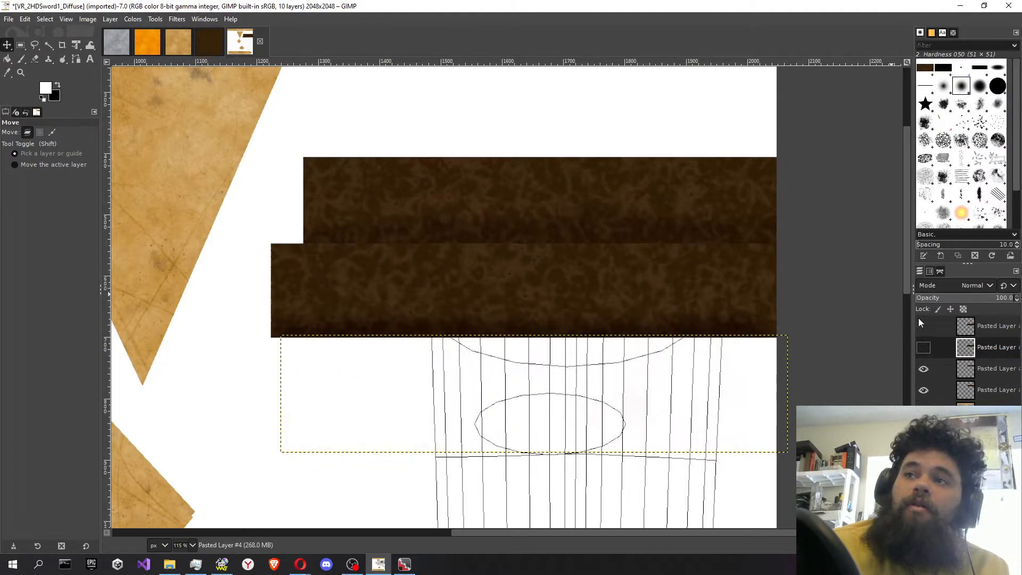
{"action": "left_click", "coordinate": [923, 327]}
{"action": "left_click", "coordinate": [1002, 329]}
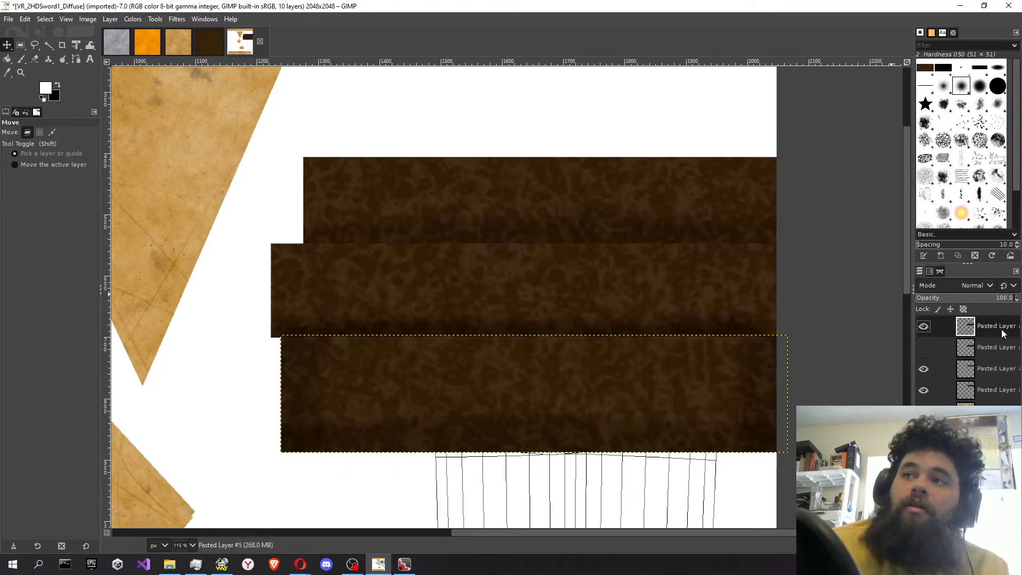
{"action": "left_click", "coordinate": [923, 327]}
{"action": "left_click", "coordinate": [923, 327]}
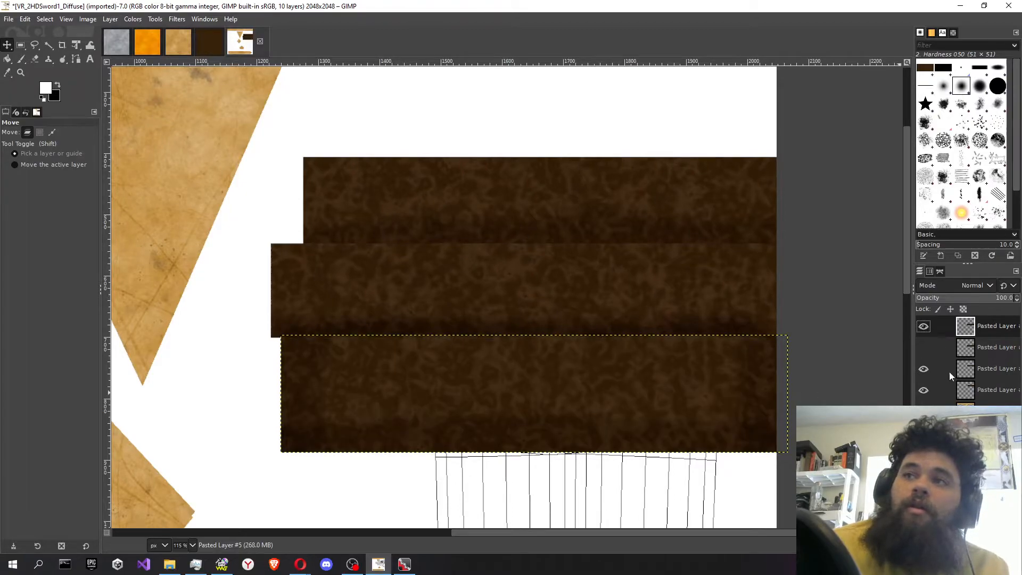
{"action": "left_click_drag", "start_coordinate": [636, 426], "coordinate": [643, 510]}
{"action": "left_click", "coordinate": [924, 347]}
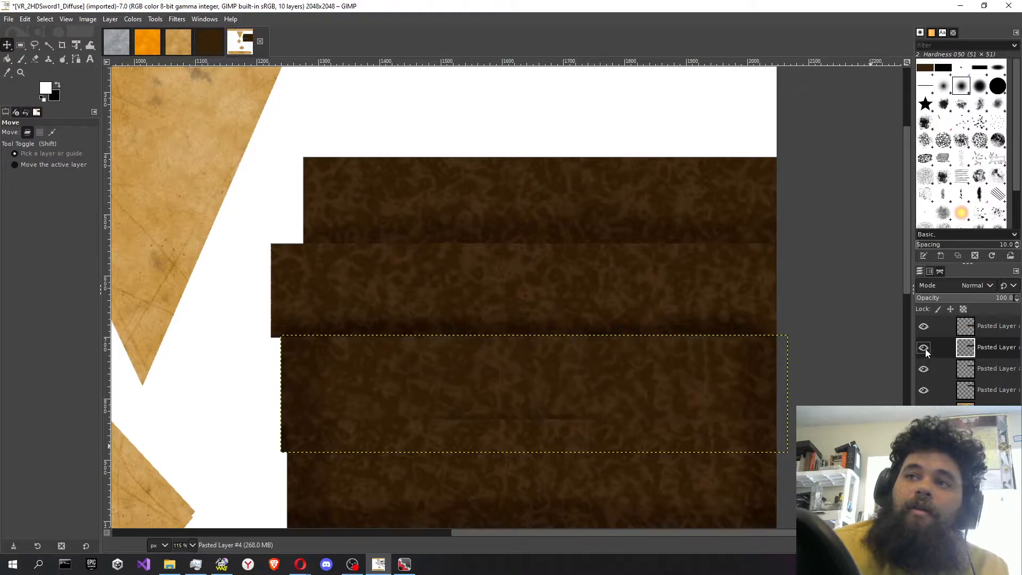
Move the duplicate strip further down the grip, leaving a gap below the original strip for another one
{"action": "mouse_move", "coordinate": [703, 467]}
{"action": "left_mouse_down"}
{"action": "mouse_move", "coordinate": [689, 504]}
{"action": "mouse_move", "coordinate": [698, 481]}
{"action": "left_mouse_up"}
{"action": "scroll", "coordinate": [724, 430], "scroll_direction": "down", "scroll_amount": 2}
{"action": "scroll", "coordinate": [724, 426], "scroll_direction": "up", "scroll_amount": 2}
{"action": "scroll", "coordinate": [724, 423], "scroll_direction": "down", "scroll_amount": 1}
{"action": "left_click_drag", "start_coordinate": [705, 405], "coordinate": [703, 484]}
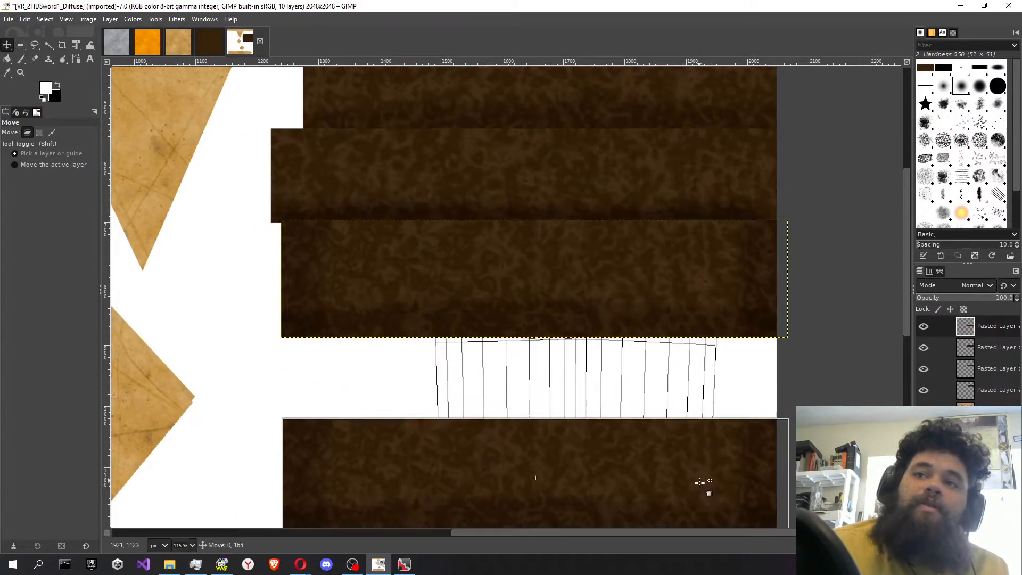
Duplicate the uppermost leather strip's layer and move the copy into the gap between the third strip and its duplicate
{"action": "right_click", "coordinate": [1003, 394]}
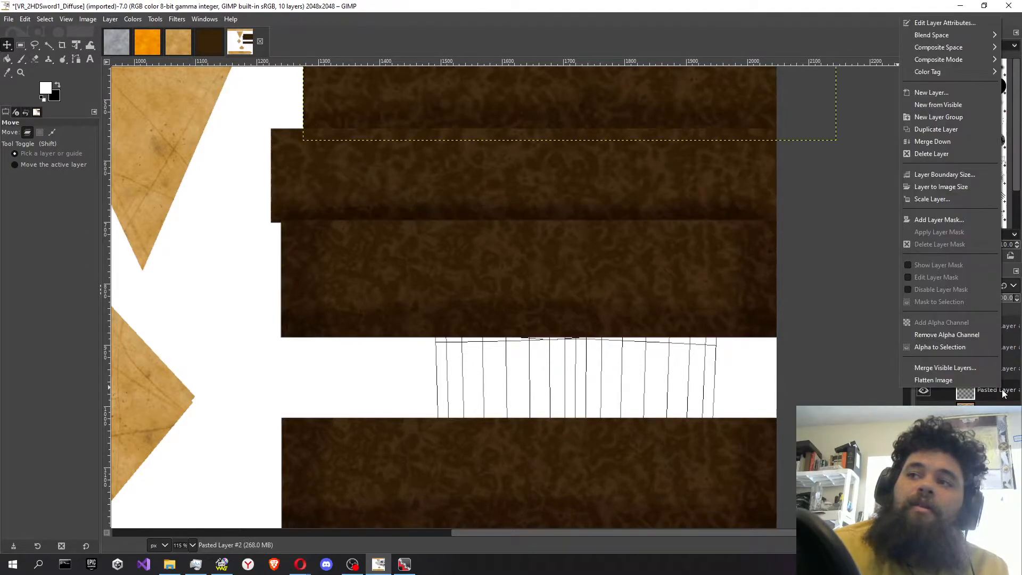
{"action": "left_click", "coordinate": [955, 130]}
{"action": "scroll", "coordinate": [826, 169], "scroll_direction": "up", "scroll_amount": 3}
{"action": "left_click_drag", "start_coordinate": [726, 196], "coordinate": [721, 490]}
{"action": "scroll", "coordinate": [721, 479], "scroll_direction": "down", "scroll_amount": 6}
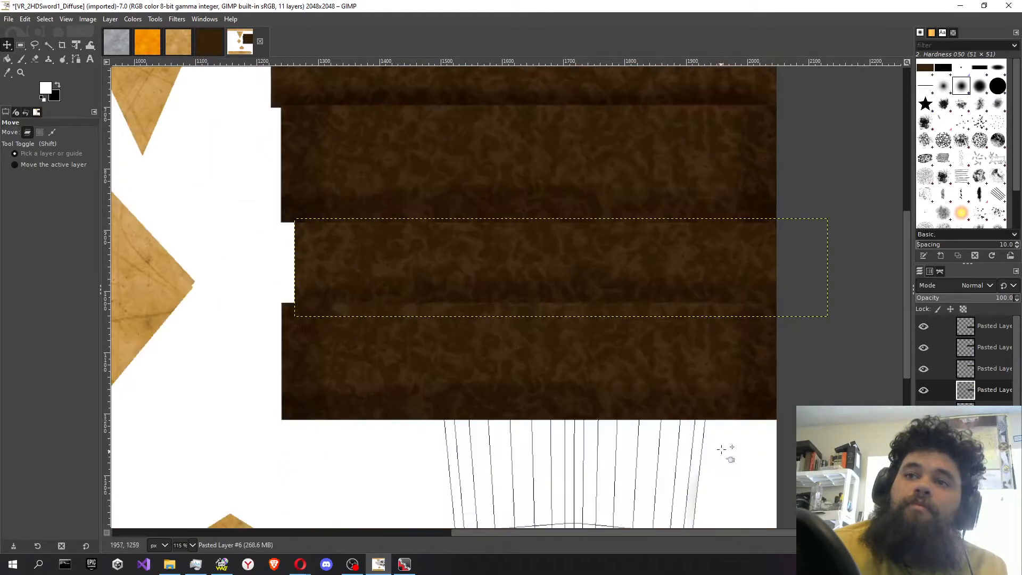
{"action": "left_click_drag", "start_coordinate": [705, 256], "coordinate": [707, 253]}
{"action": "scroll", "coordinate": [734, 219], "scroll_direction": "up", "scroll_amount": 6}
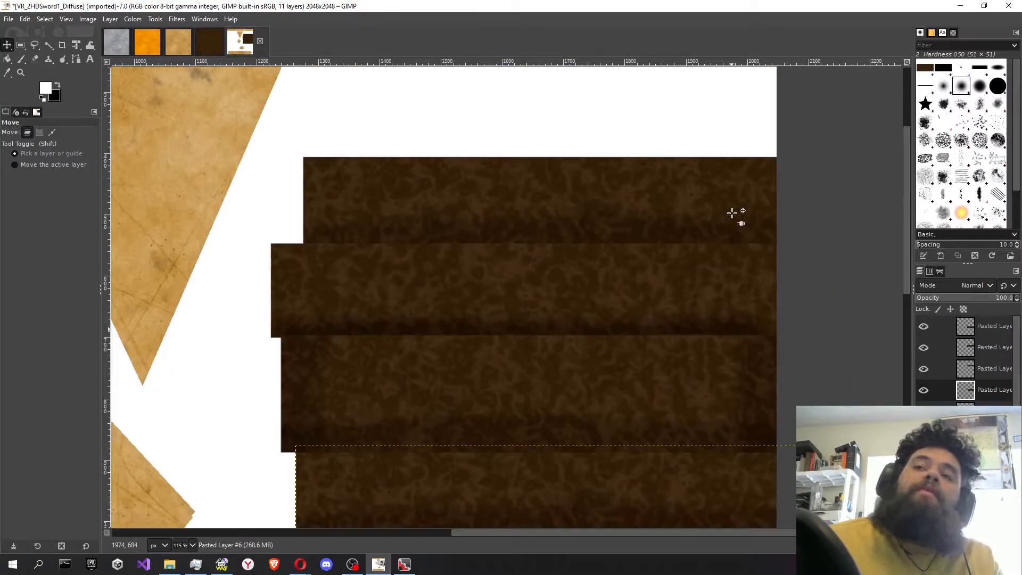
Duplicate the third leather strip's layer and arrange the two copies of that strip one below the other, under the fourth strip
{"action": "left_click", "coordinate": [991, 367]}
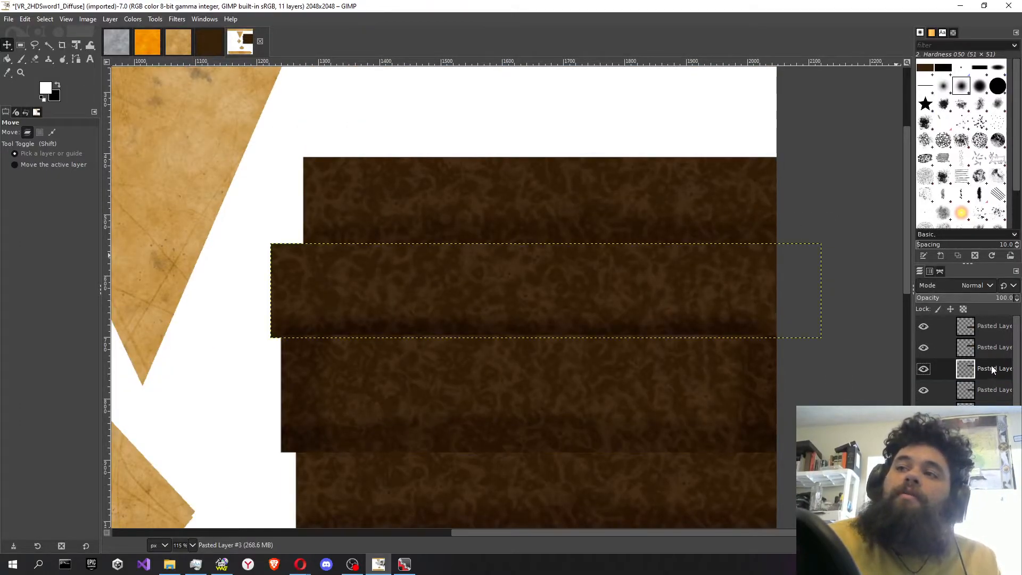
{"action": "left_click", "coordinate": [994, 349]}
{"action": "right_click", "coordinate": [994, 349]}
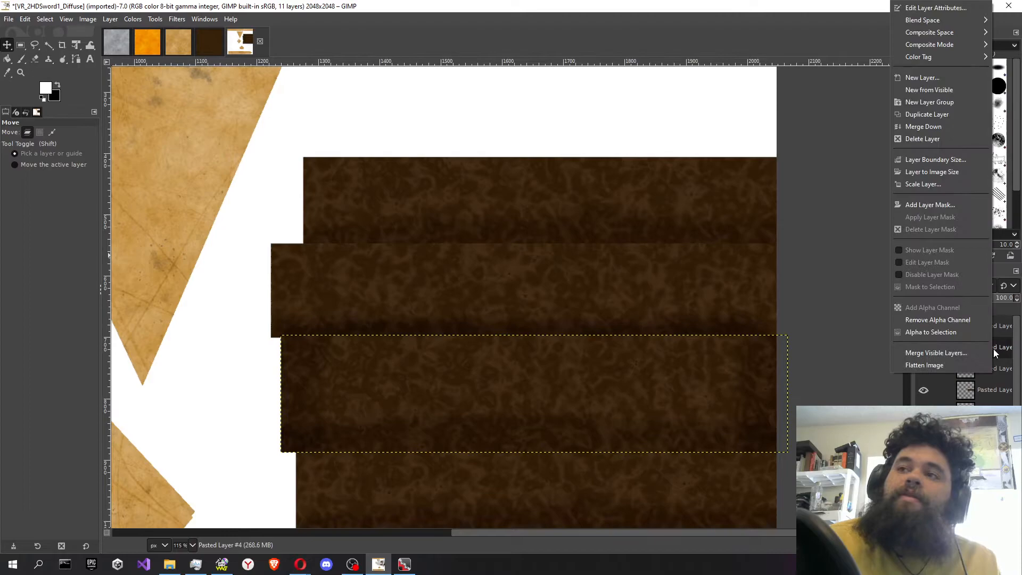
{"action": "left_click", "coordinate": [948, 116]}
{"action": "left_click_drag", "start_coordinate": [709, 353], "coordinate": [744, 259]}
{"action": "left_click_drag", "start_coordinate": [739, 303], "coordinate": [743, 346]}
{"action": "left_click_drag", "start_coordinate": [742, 361], "coordinate": [741, 347]}
{"action": "scroll", "coordinate": [772, 311], "scroll_direction": "up", "scroll_amount": 3}
{"action": "scroll", "coordinate": [772, 312], "scroll_direction": "up", "scroll_amount": 3}
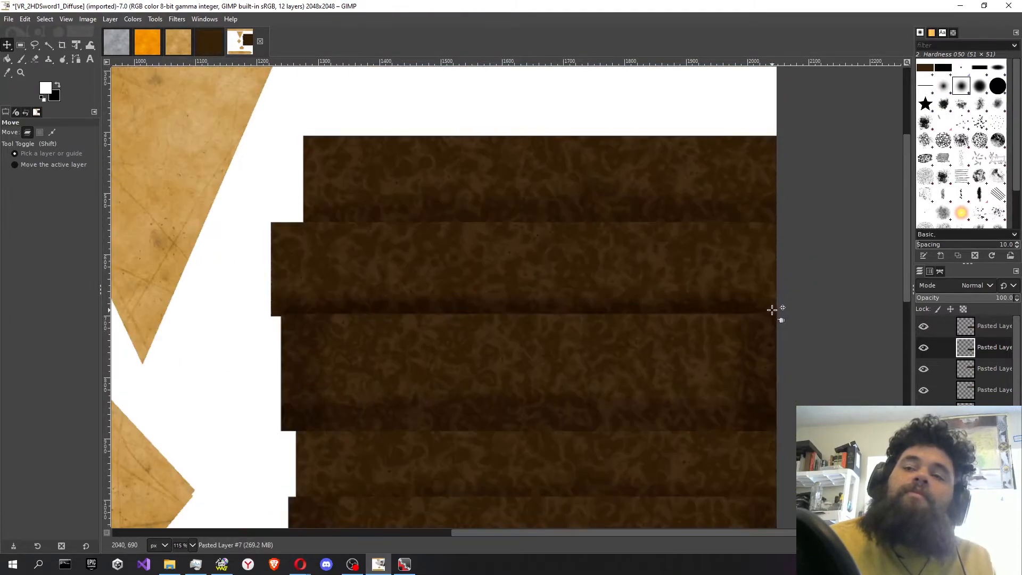
Duplicate the second leather strip's layer and move the copy down to the lower part of the grip
{"action": "left_click", "coordinate": [994, 368]}
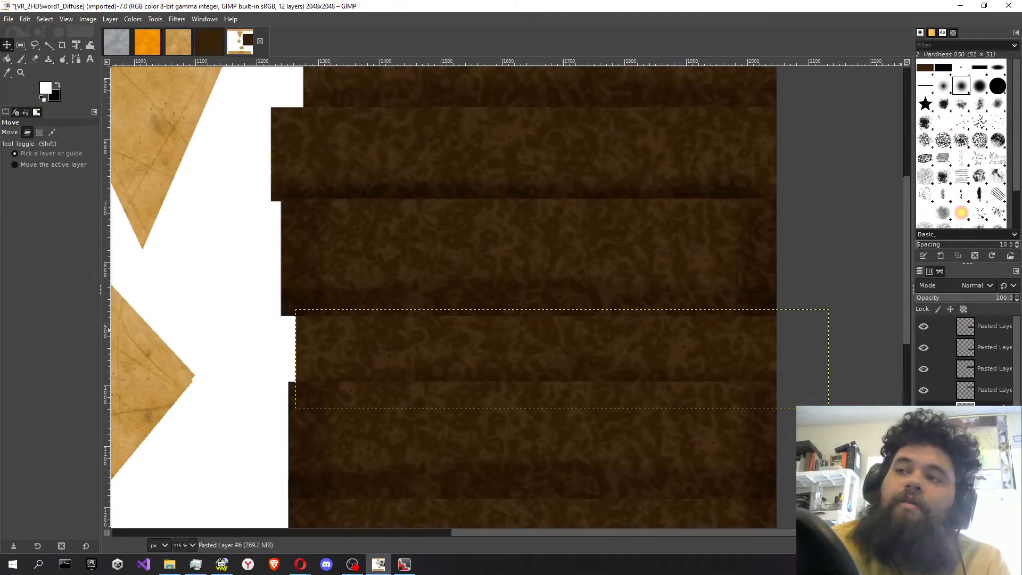
{"action": "right_click", "coordinate": [993, 368]}
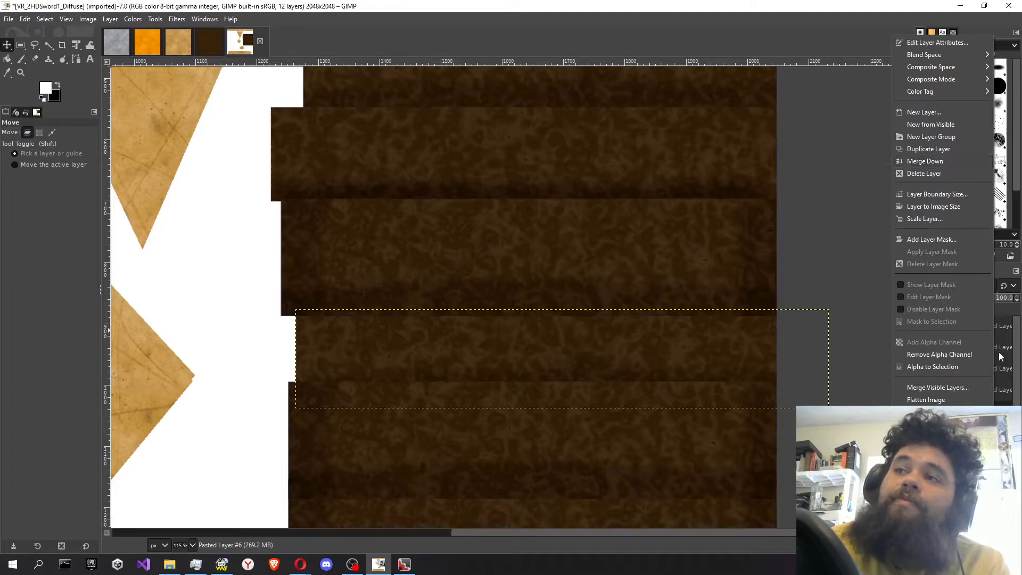
{"action": "left_click", "coordinate": [940, 162]}
{"action": "left_click", "coordinate": [988, 389]}
{"action": "right_click", "coordinate": [988, 389]}
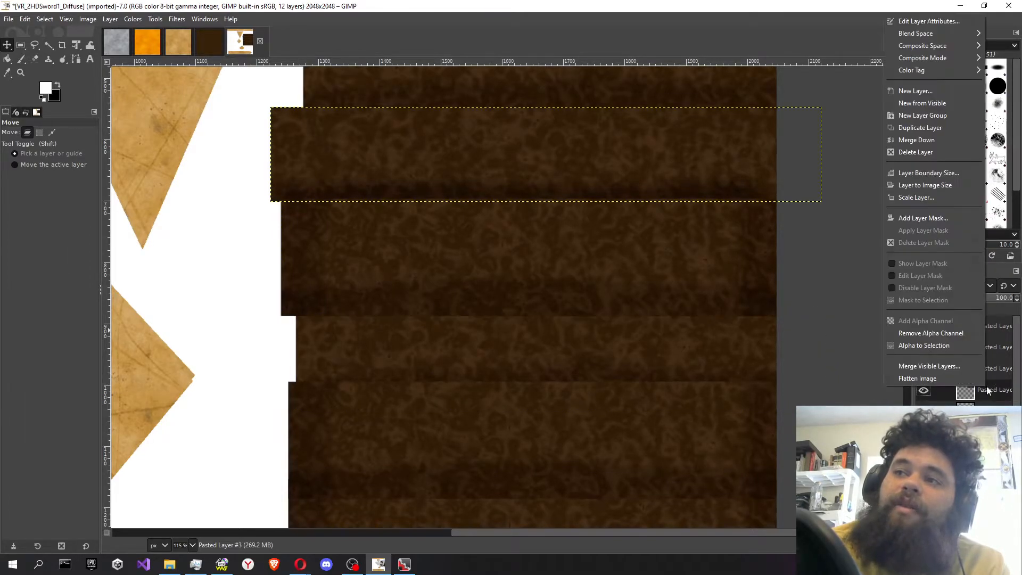
{"action": "left_click", "coordinate": [926, 127]}
{"action": "left_click_drag", "start_coordinate": [728, 182], "coordinate": [714, 496]}
Reposition the lower leather strips so they overlap in sequence down the grip, with the second strip's copy directly under the fourth strip
{"action": "scroll", "coordinate": [739, 407], "scroll_direction": "down", "scroll_amount": 2}
{"action": "left_click_drag", "start_coordinate": [739, 242], "coordinate": [742, 452]}
{"action": "mouse_move", "coordinate": [679, 200]}
{"action": "left_mouse_down"}
{"action": "mouse_move", "coordinate": [686, 234]}
{"action": "mouse_move", "coordinate": [692, 199]}
{"action": "mouse_move", "coordinate": [692, 211]}
{"action": "left_mouse_up"}
{"action": "left_click_drag", "start_coordinate": [680, 286], "coordinate": [675, 362]}
{"action": "scroll", "coordinate": [679, 278], "scroll_direction": "up", "scroll_amount": 3}
{"action": "left_click_drag", "start_coordinate": [654, 292], "coordinate": [655, 303]}
{"action": "mouse_move", "coordinate": [646, 396]}
{"action": "left_mouse_down"}
{"action": "mouse_move", "coordinate": [653, 425]}
{"action": "mouse_move", "coordinate": [643, 409]}
{"action": "left_mouse_up"}
{"action": "scroll", "coordinate": [671, 384], "scroll_direction": "down", "scroll_amount": 5}
{"action": "left_click_drag", "start_coordinate": [677, 270], "coordinate": [680, 286]}
{"action": "scroll", "coordinate": [680, 285], "scroll_direction": "up", "scroll_amount": 7}
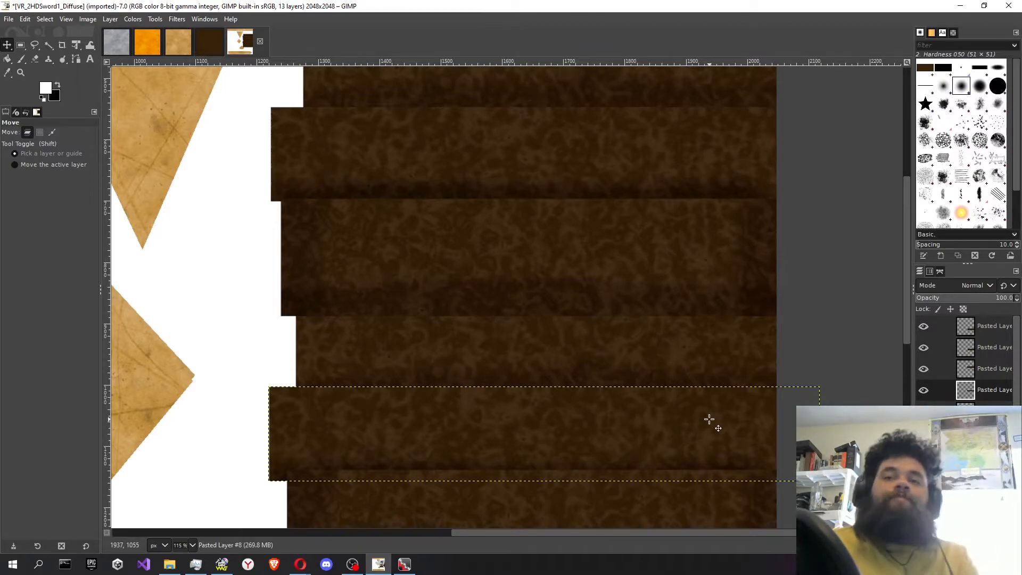
{"action": "scroll", "coordinate": [710, 420], "scroll_direction": "down", "scroll_amount": 5}
{"action": "scroll", "coordinate": [710, 416], "scroll_direction": "down", "scroll_amount": 5}
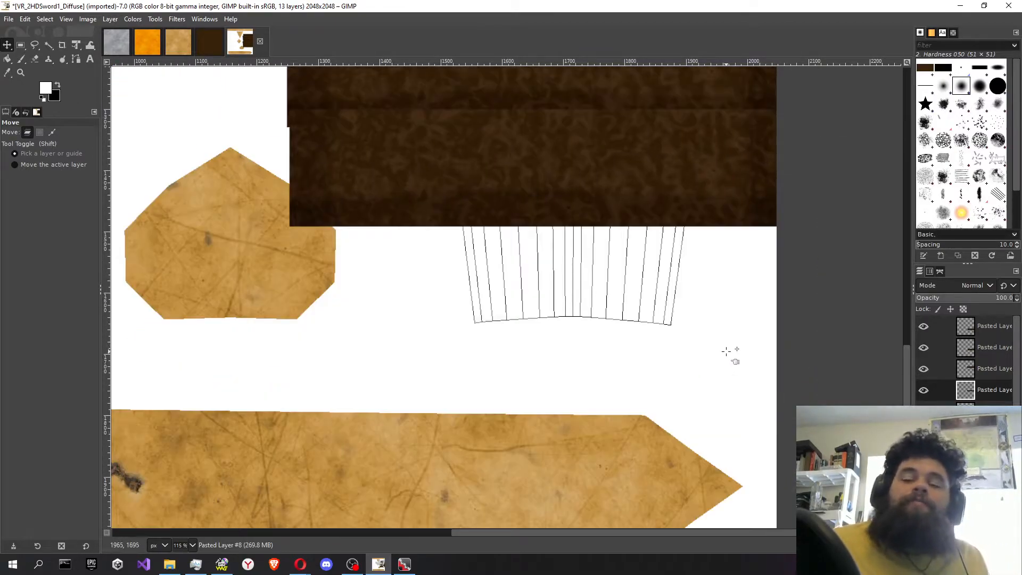
{"action": "key", "text": "ctrl+v"}
{"action": "scroll", "coordinate": [589, 217], "scroll_direction": "up", "scroll_amount": 5}
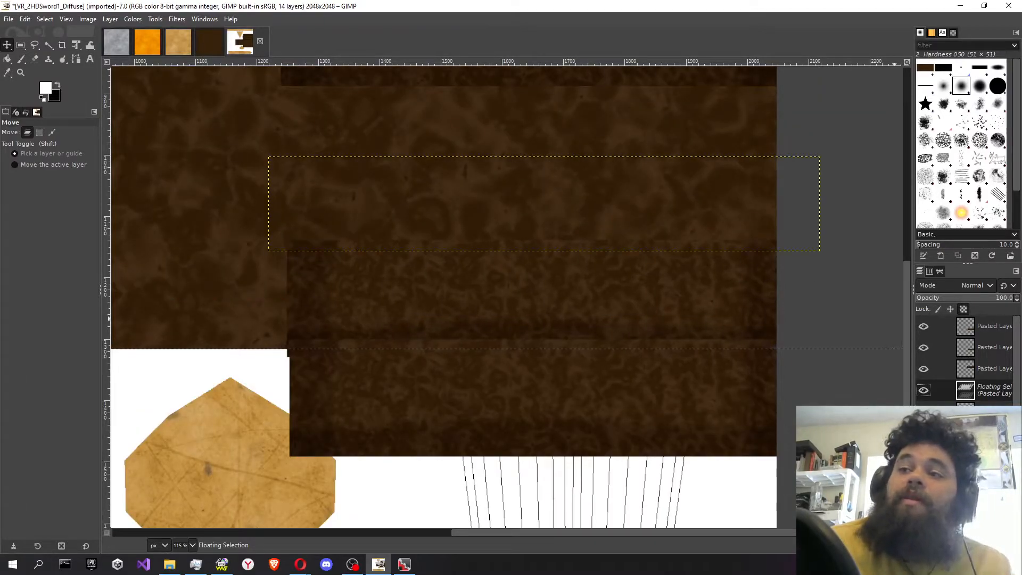
{"action": "key", "text": "ctrl+h"}
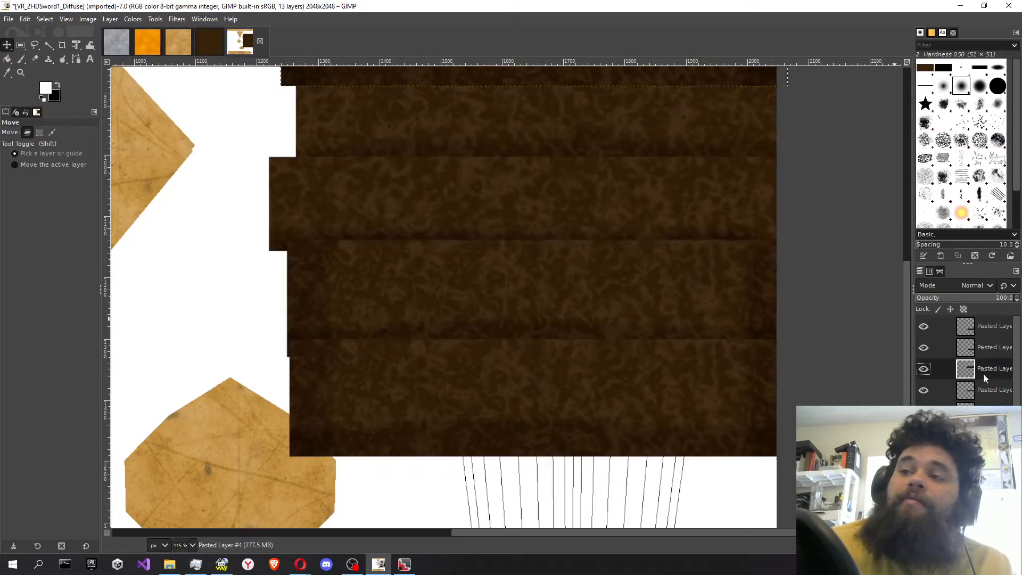
Duplicate the layer of the fifth, widest leather strip and move the copy over the uncovered lower end of the grip wireframe
{"action": "right_click", "coordinate": [987, 392]}
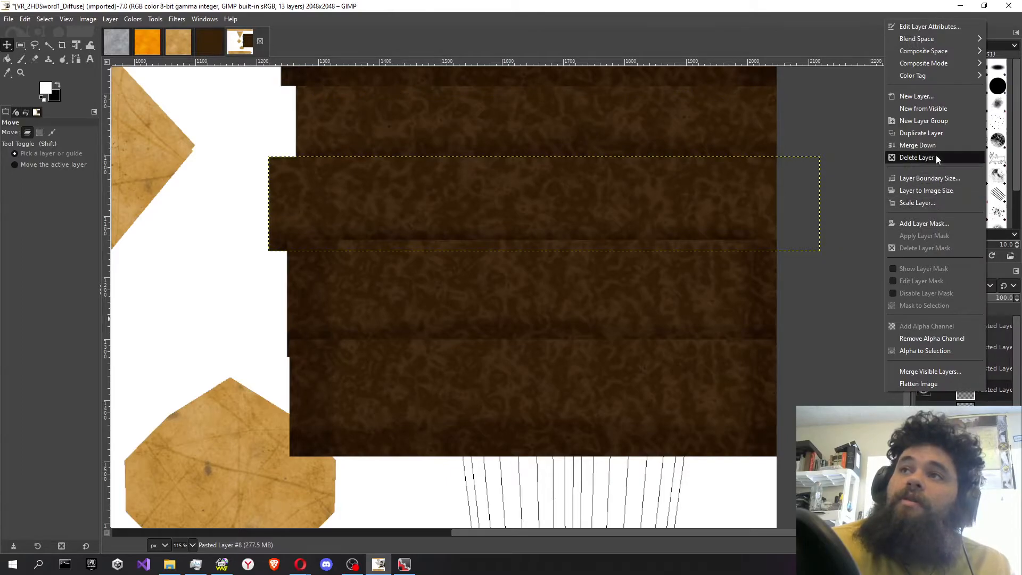
{"action": "left_click", "coordinate": [933, 133]}
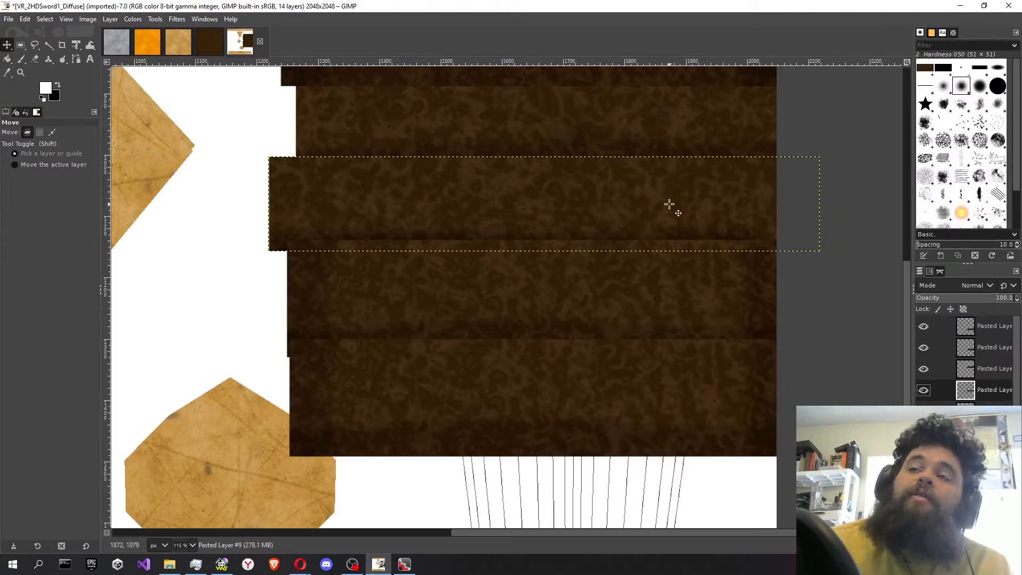
{"action": "left_click_drag", "start_coordinate": [671, 208], "coordinate": [672, 481]}
{"action": "scroll", "coordinate": [675, 481], "scroll_direction": "down", "scroll_amount": 2}
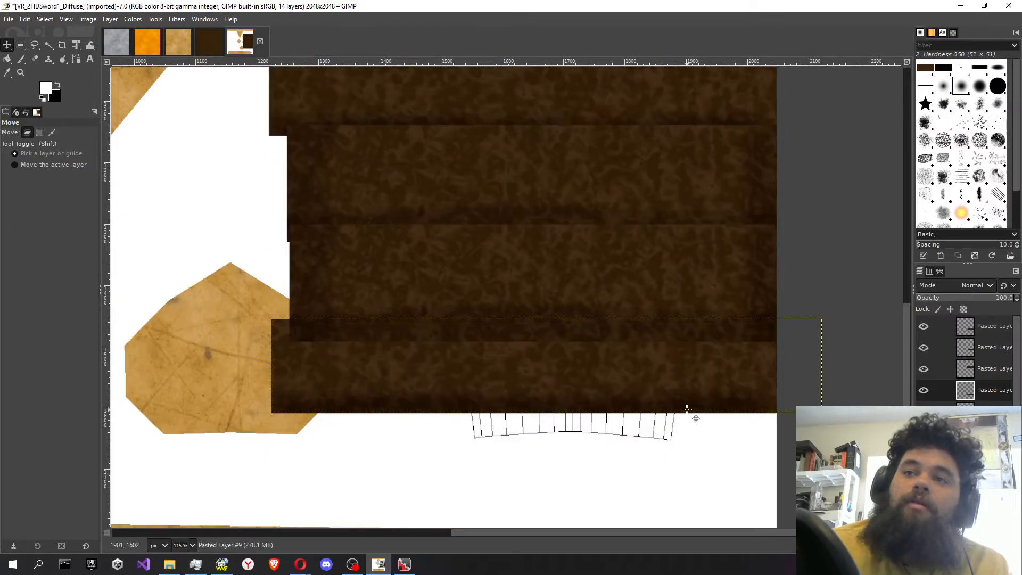
{"action": "left_click_drag", "start_coordinate": [645, 395], "coordinate": [650, 422]}
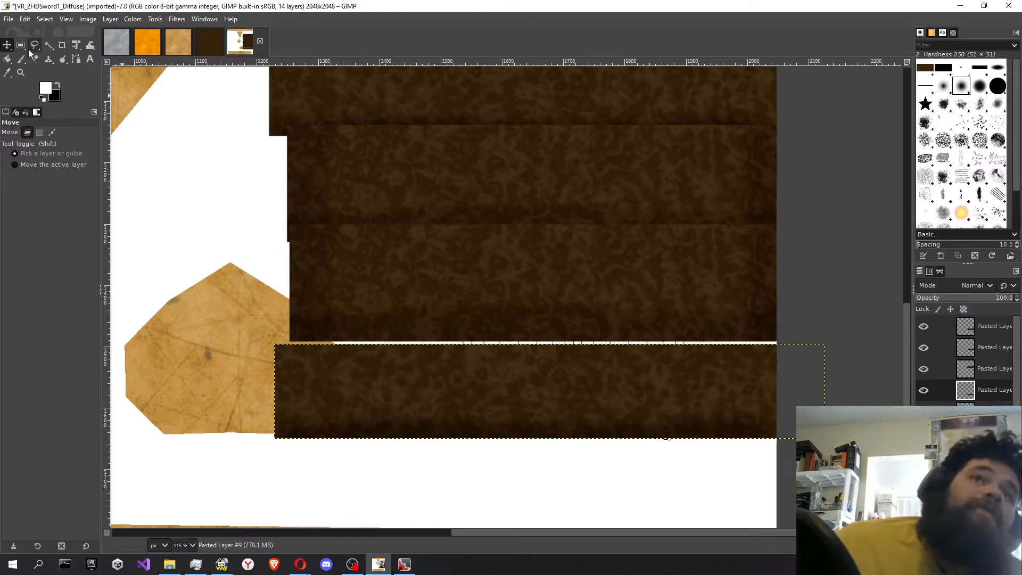
Try to fit the lowest leather strip to the grip's lower end by scaling and shearing it with Unified Transform
{"action": "left_click", "coordinate": [78, 45]}
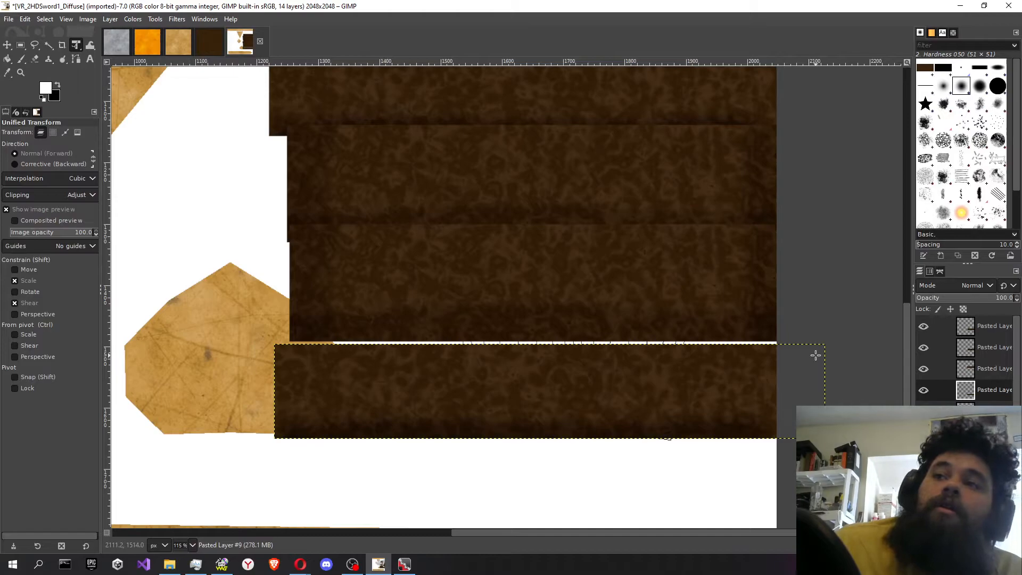
{"action": "left_click", "coordinate": [579, 352]}
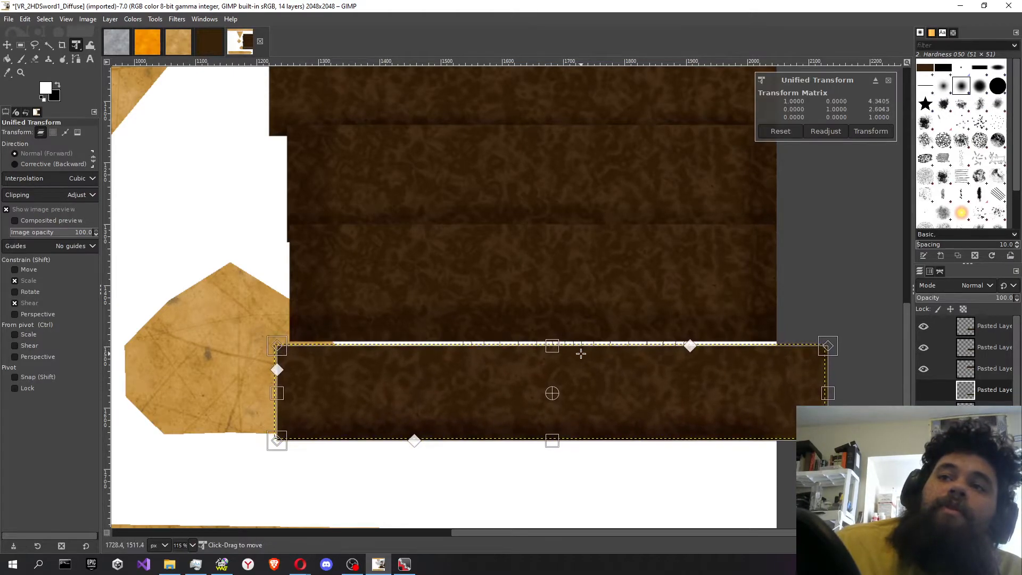
{"action": "left_click_drag", "start_coordinate": [689, 346], "coordinate": [689, 346]}
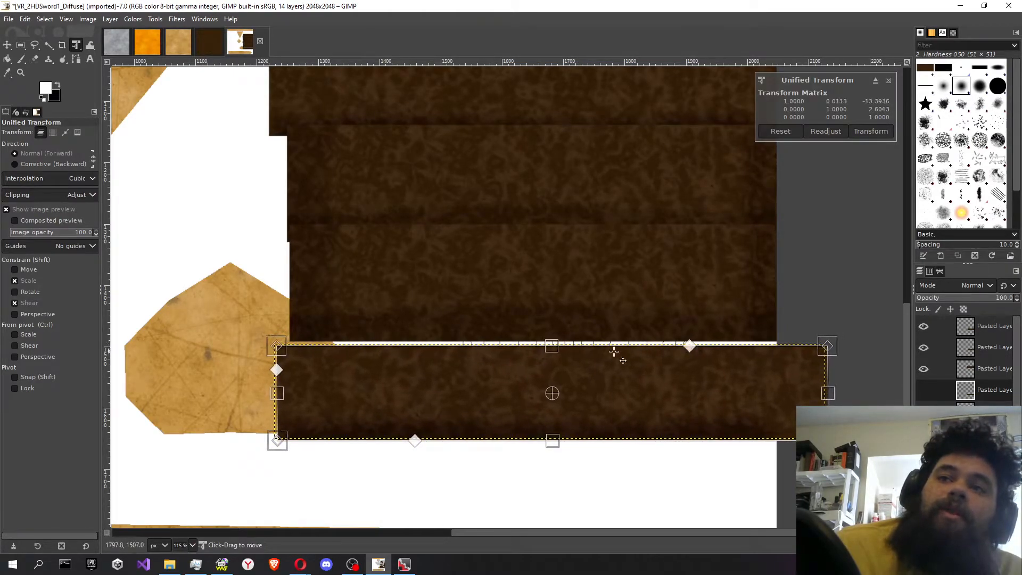
{"action": "left_click_drag", "start_coordinate": [556, 349], "coordinate": [557, 348]}
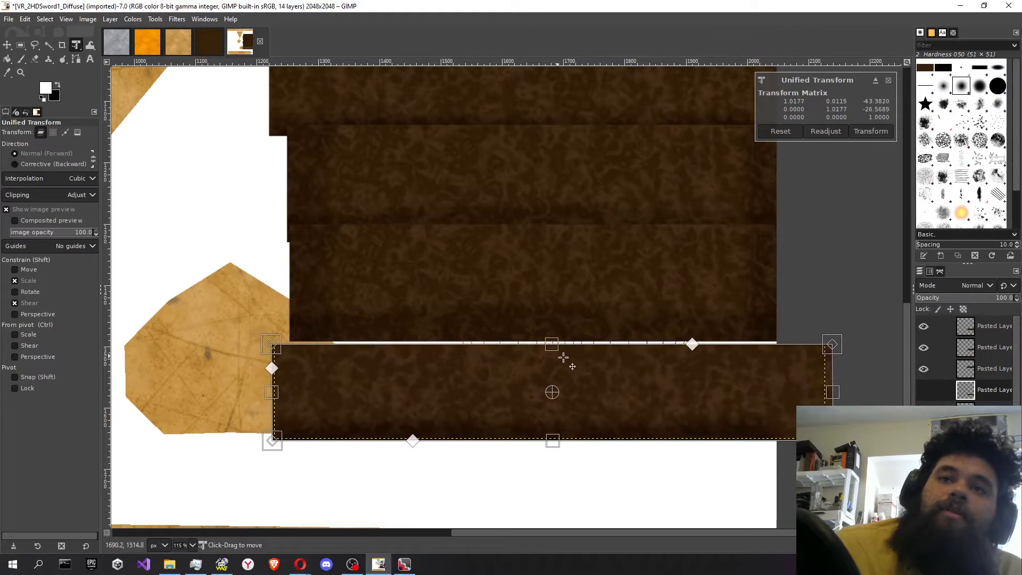
{"action": "left_click_drag", "start_coordinate": [275, 338], "coordinate": [268, 334]}
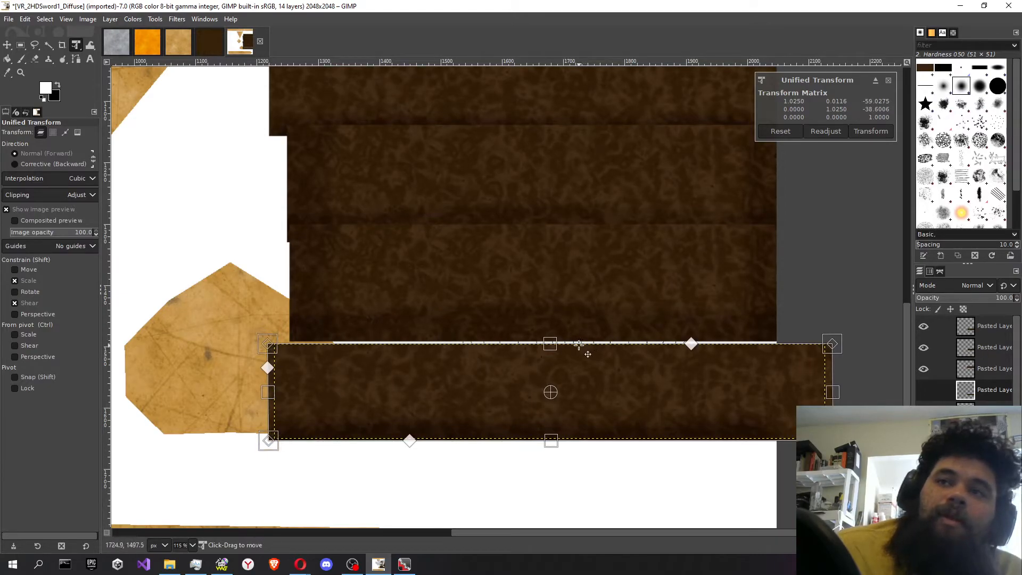
{"action": "left_click_drag", "start_coordinate": [698, 346], "coordinate": [691, 332]}
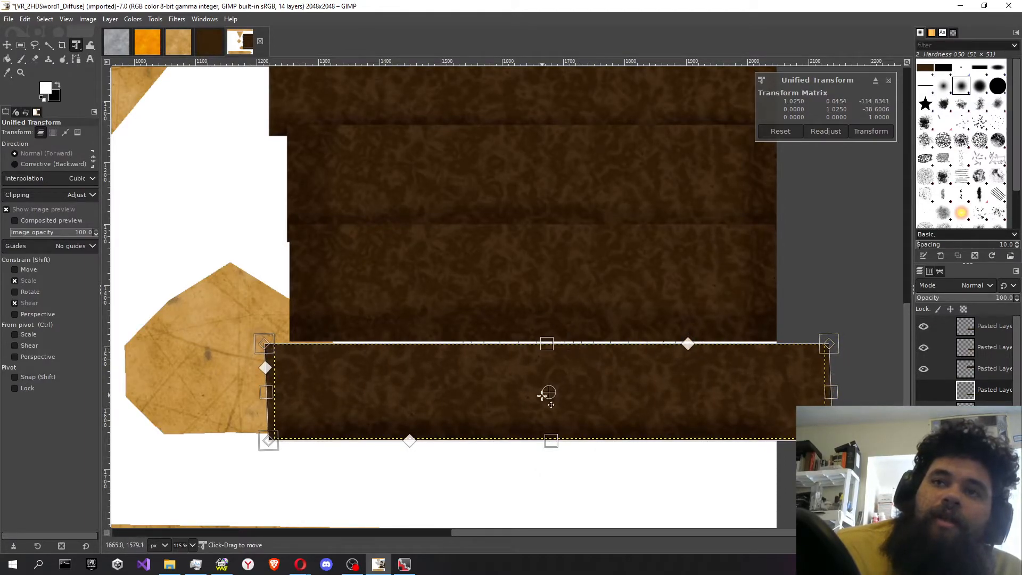
{"action": "left_click_drag", "start_coordinate": [576, 363], "coordinate": [581, 358]}
{"action": "left_click_drag", "start_coordinate": [553, 435], "coordinate": [554, 443]}
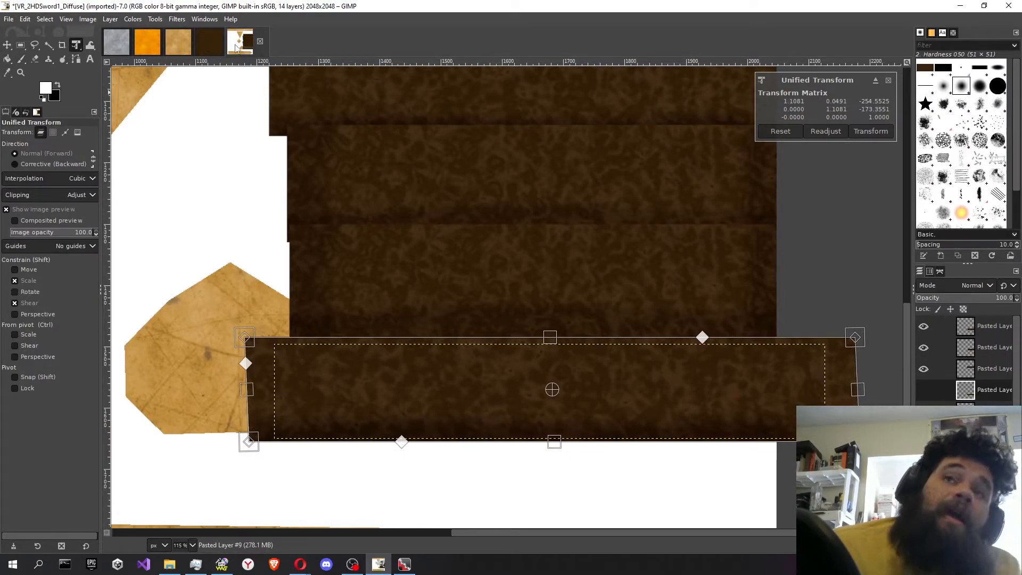
Merge the topmost leather strip's layer down through the strip layers below it, one after another
{"action": "left_click", "coordinate": [978, 326]}
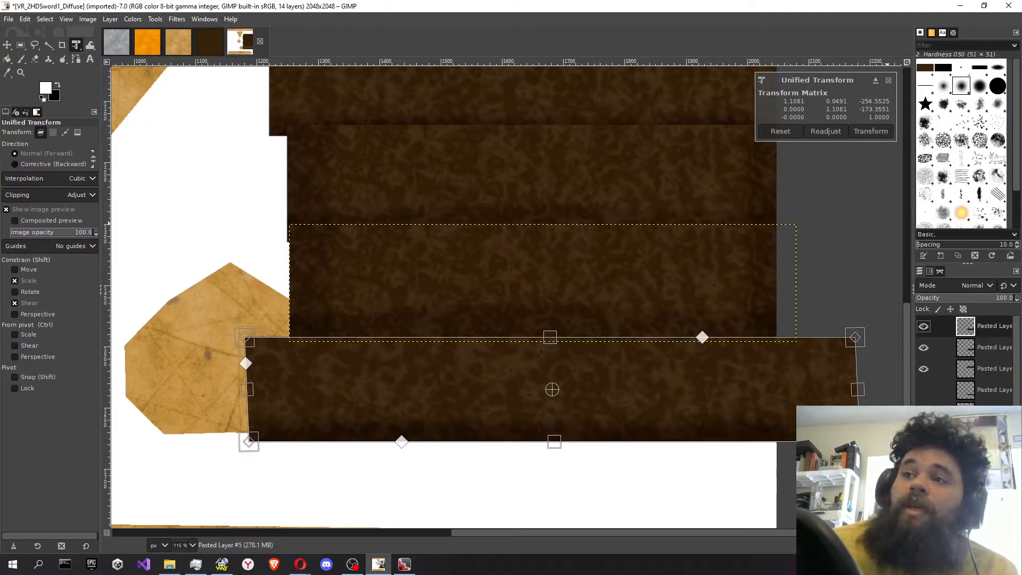
{"action": "left_click", "coordinate": [978, 390]}
{"action": "left_click", "coordinate": [1003, 335]}
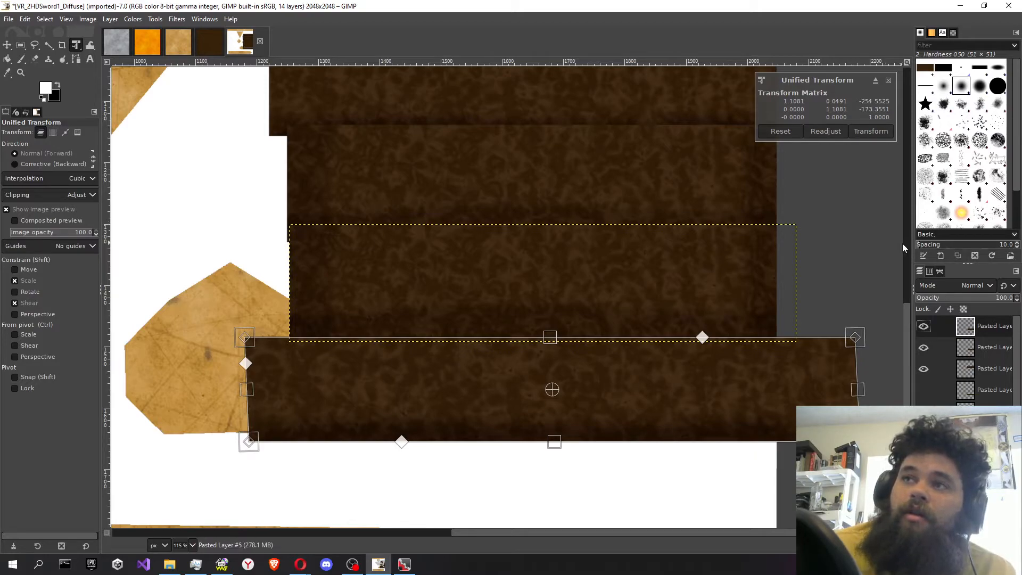
{"action": "left_click", "coordinate": [107, 21]}
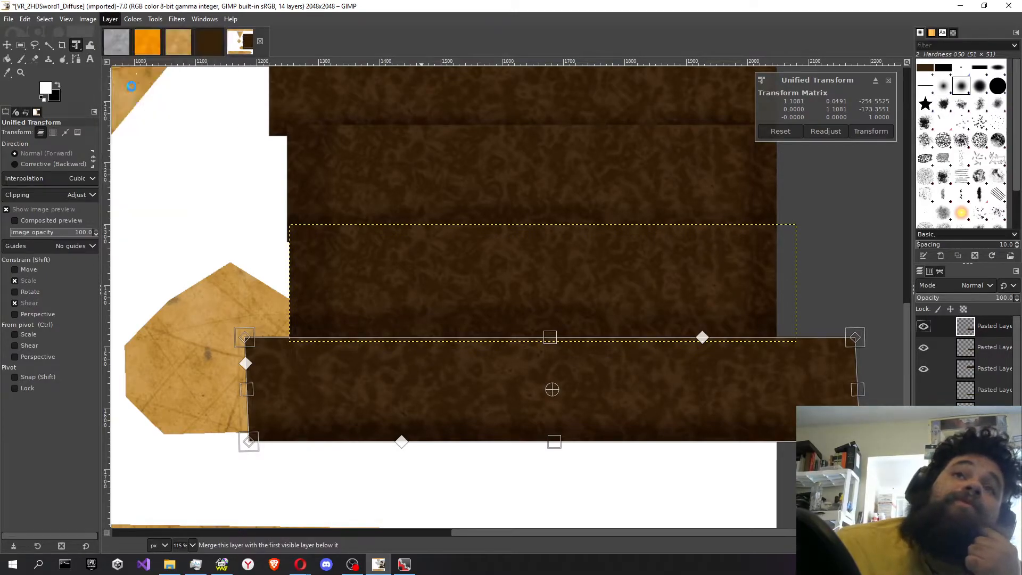
{"action": "left_click", "coordinate": [131, 83]}
{"action": "left_click", "coordinate": [110, 19]}
{"action": "left_click", "coordinate": [131, 83]}
{"action": "left_click", "coordinate": [110, 19]}
{"action": "left_click", "coordinate": [131, 83]}
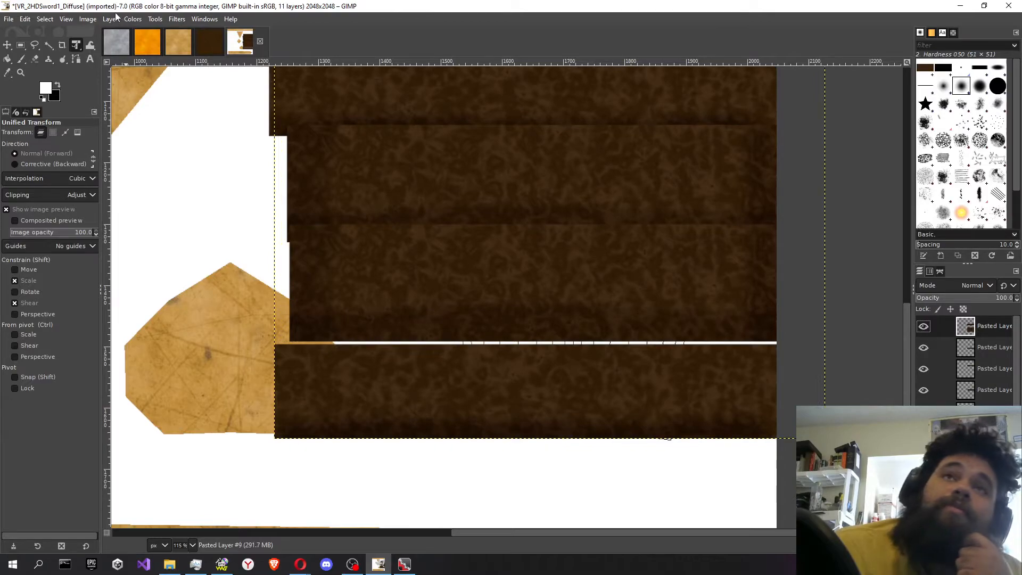
{"action": "left_click", "coordinate": [110, 19]}
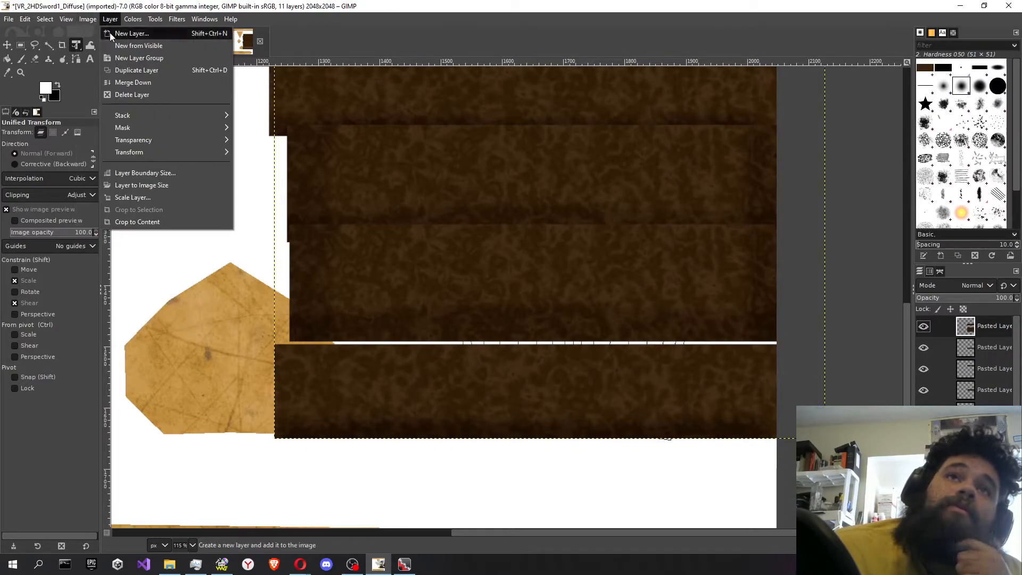
{"action": "left_click", "coordinate": [140, 83]}
{"action": "left_click", "coordinate": [110, 19]}
{"action": "left_click", "coordinate": [131, 83]}
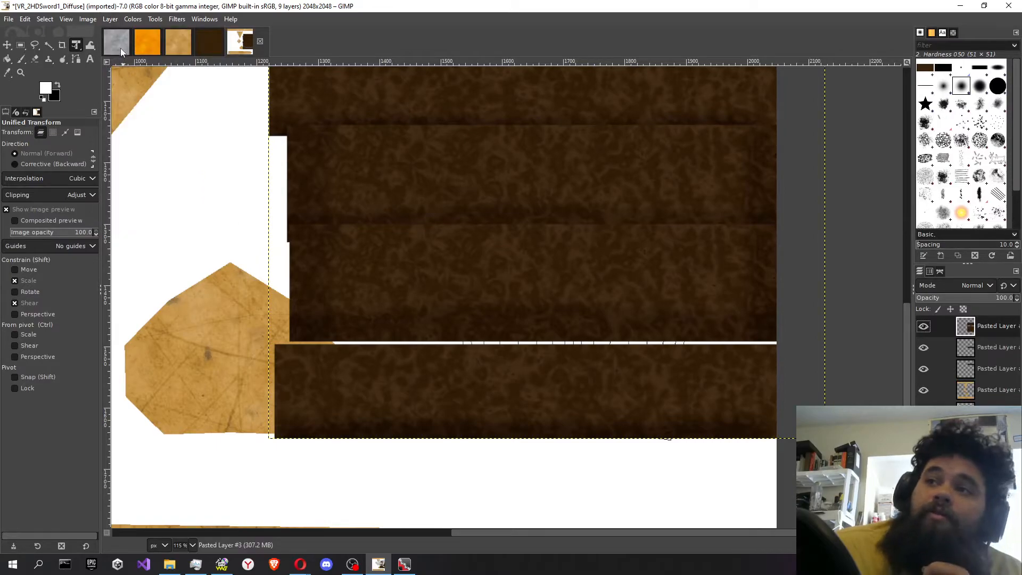
{"action": "left_click", "coordinate": [88, 19]}
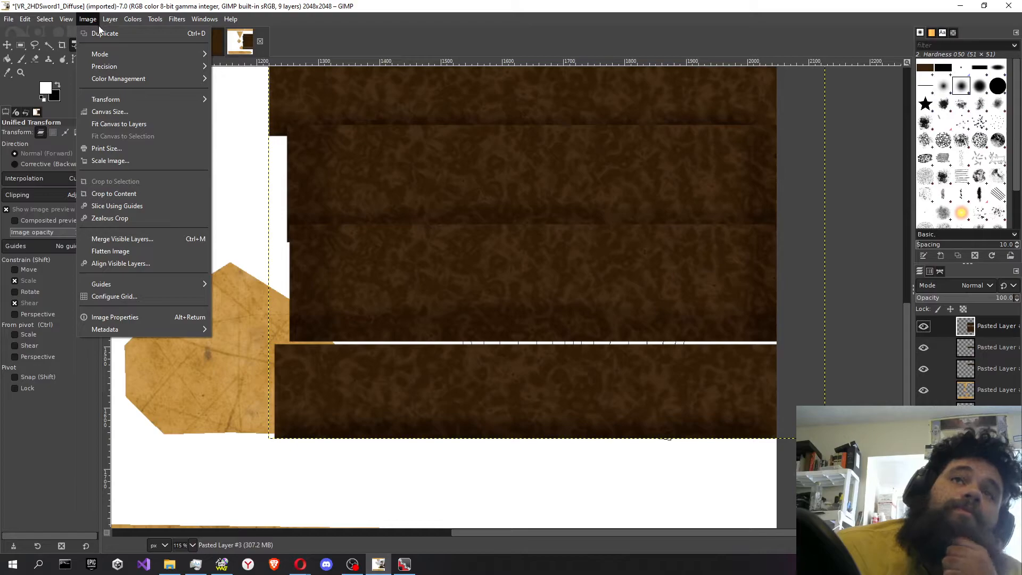
{"action": "mouse_move", "coordinate": [107, 22]}
{"action": "left_click", "coordinate": [133, 83]}
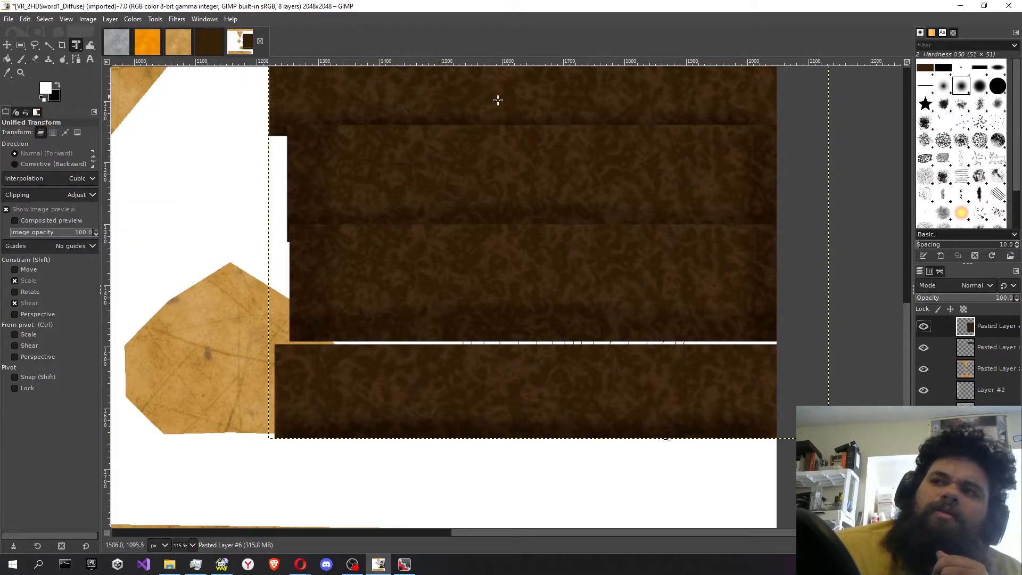
Select the merged leather strip layer and shift all its strips slightly downward
{"action": "left_click", "coordinate": [989, 349]}
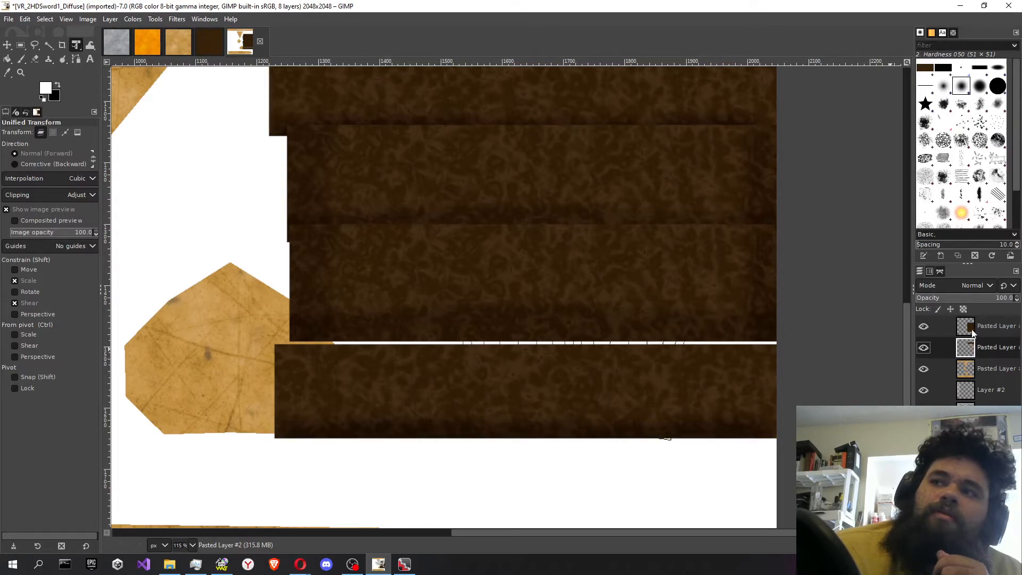
{"action": "left_click", "coordinate": [985, 327]}
{"action": "mouse_move", "coordinate": [677, 408]}
{"action": "left_mouse_down"}
{"action": "mouse_move", "coordinate": [680, 399]}
{"action": "mouse_move", "coordinate": [676, 414]}
{"action": "left_mouse_up"}
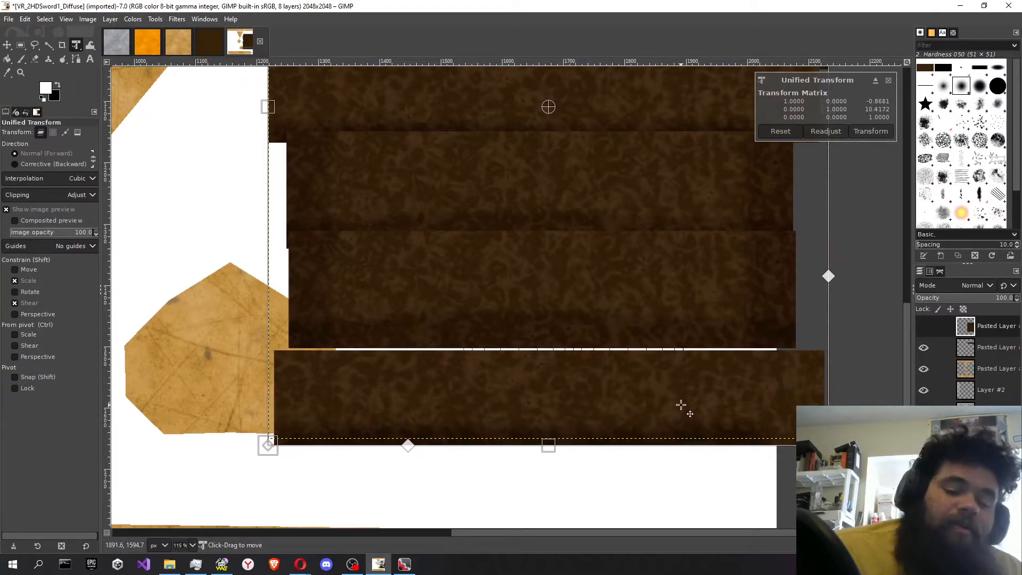
Undo the layer merges and the placement of the lowest leather strip, back to the uncovered lower end of the grip wireframe
{"action": "key", "text": "ctrl+z"}
{"action": "key", "text": "ctrl+z"}
{"action": "key", "text": "ctrl+z"}
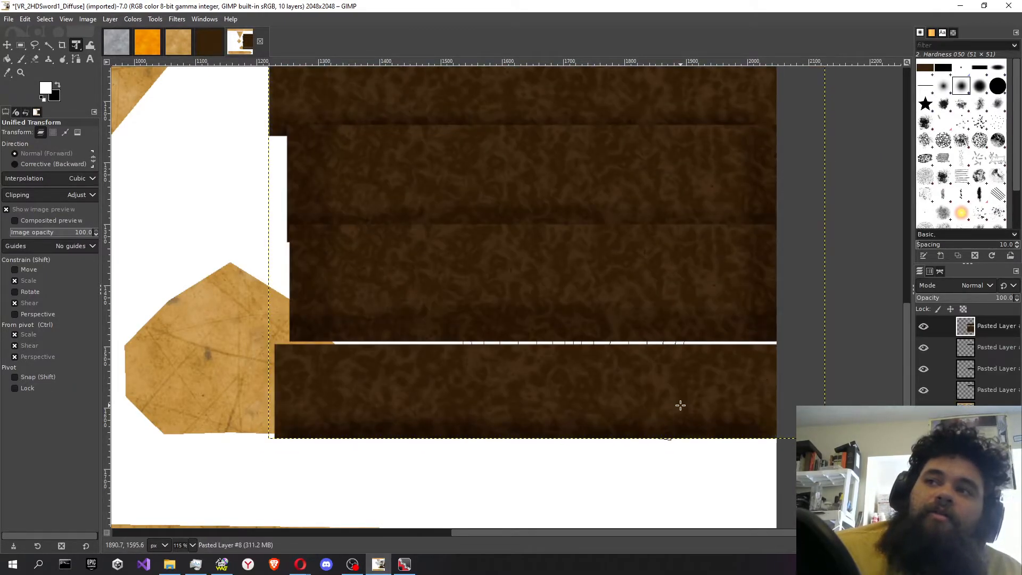
{"action": "key", "text": "ctrl+z"}
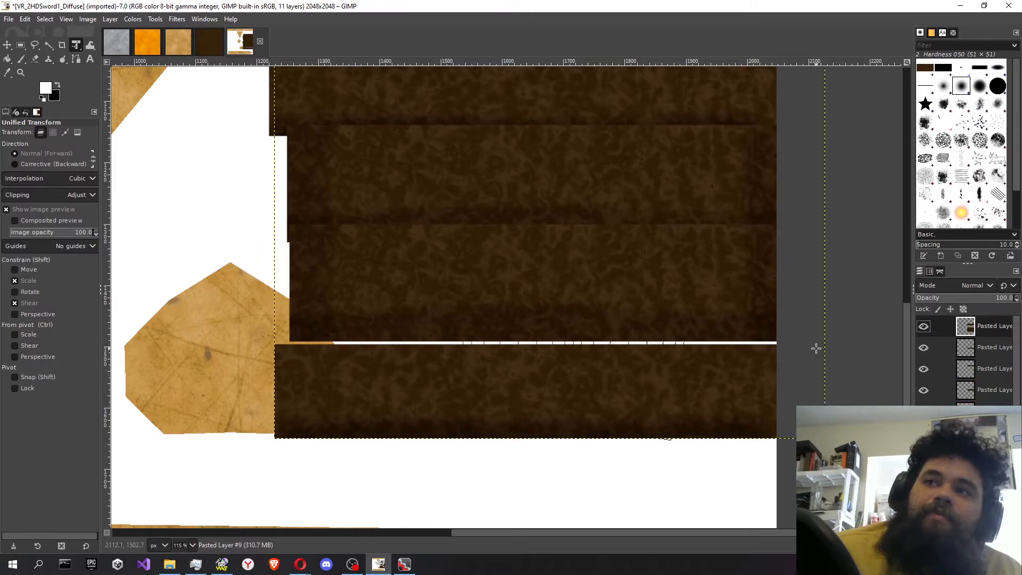
{"action": "key", "text": "ctrl+z"}
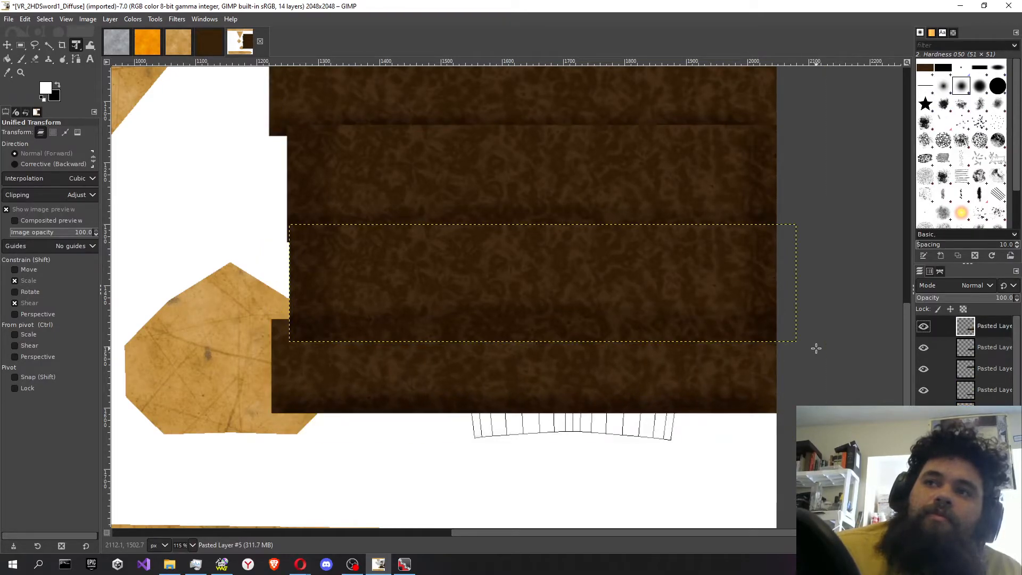
{"action": "left_click", "coordinate": [750, 360]}
{"action": "key", "text": "ctrl+z"}
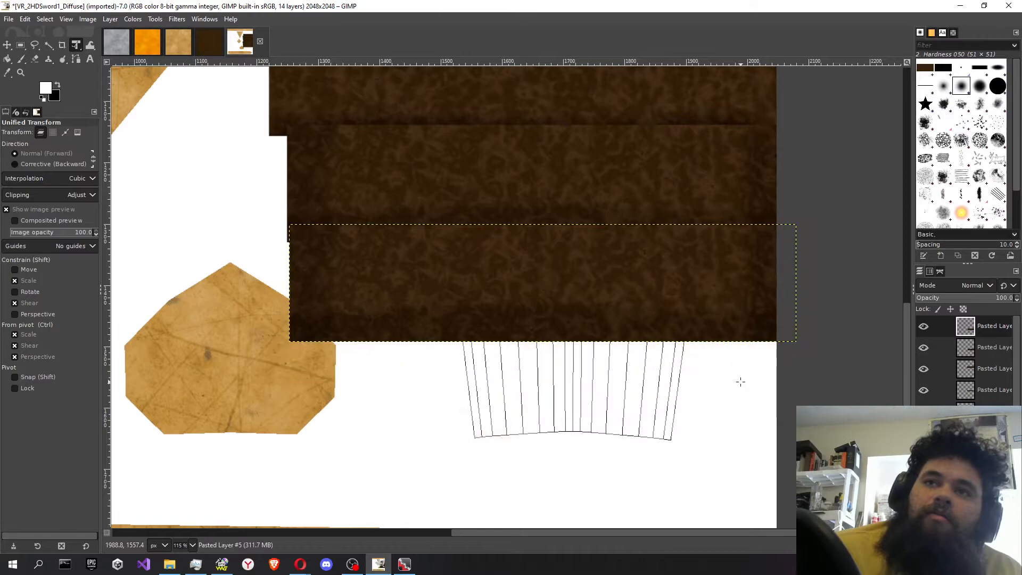
Duplicate the topmost leather strip's layer and move the copy down over the uncovered lower end of the grip wireframe
{"action": "right_click", "coordinate": [1011, 339]}
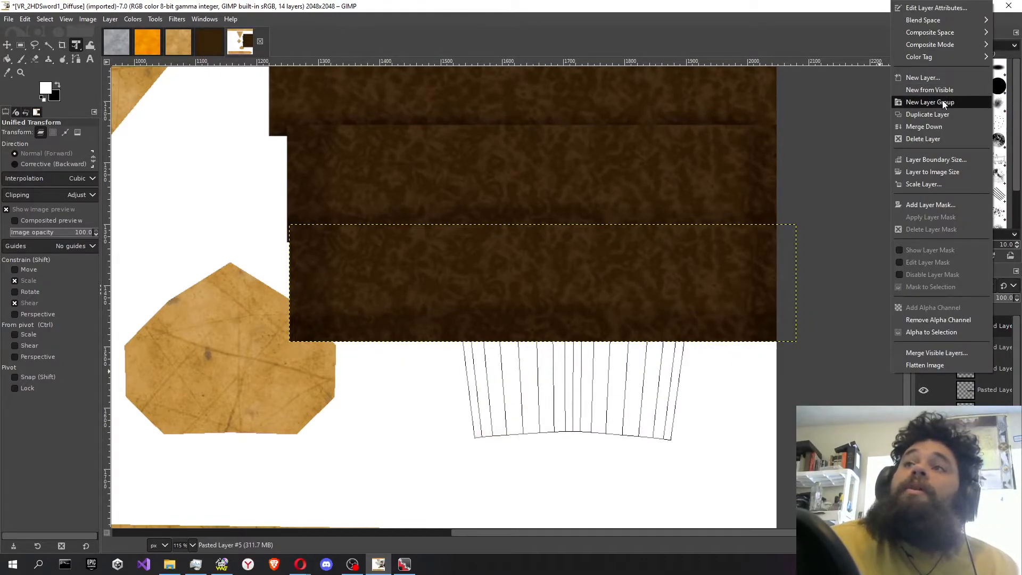
{"action": "left_click", "coordinate": [935, 114]}
{"action": "left_click_drag", "start_coordinate": [725, 266], "coordinate": [725, 376]}
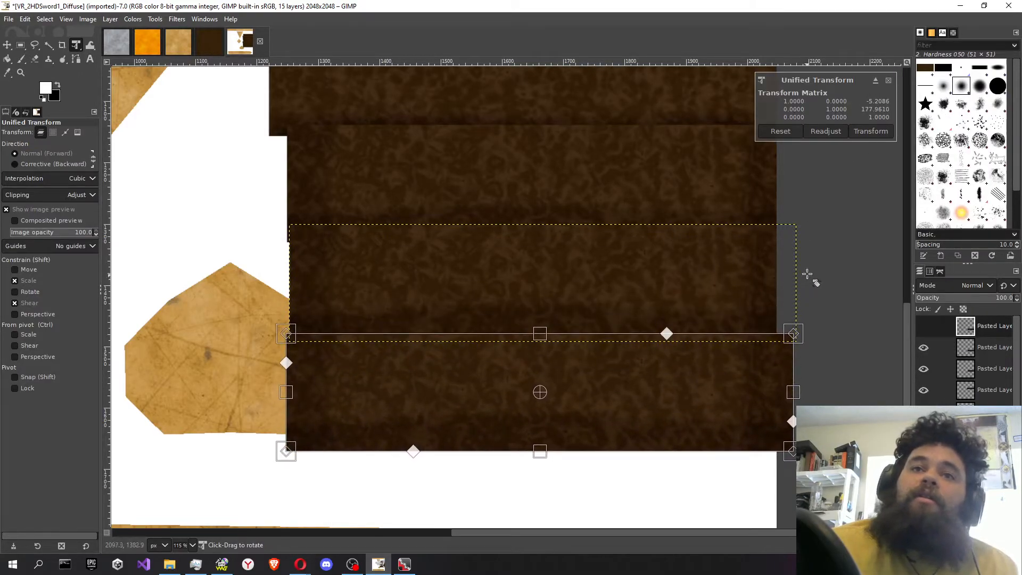
Make the duplicated strip's layer visible again and merge it down into the leather strip layer below
{"action": "scroll", "coordinate": [839, 244], "scroll_direction": "up", "scroll_amount": 2}
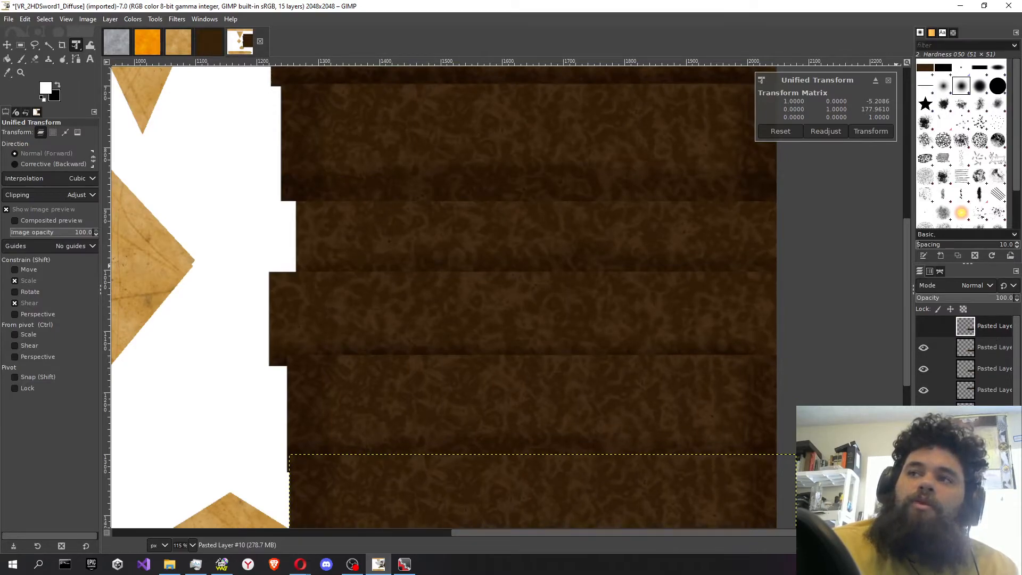
{"action": "left_click", "coordinate": [979, 496]}
{"action": "left_click", "coordinate": [989, 328]}
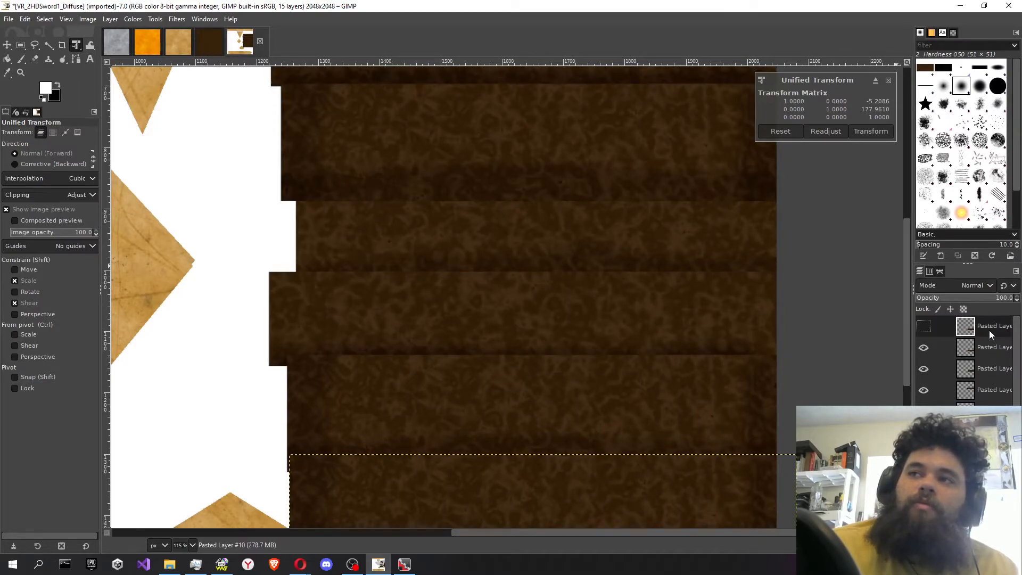
{"action": "left_click", "coordinate": [132, 19]}
{"action": "mouse_move", "coordinate": [155, 19]}
{"action": "mouse_move", "coordinate": [104, 26]}
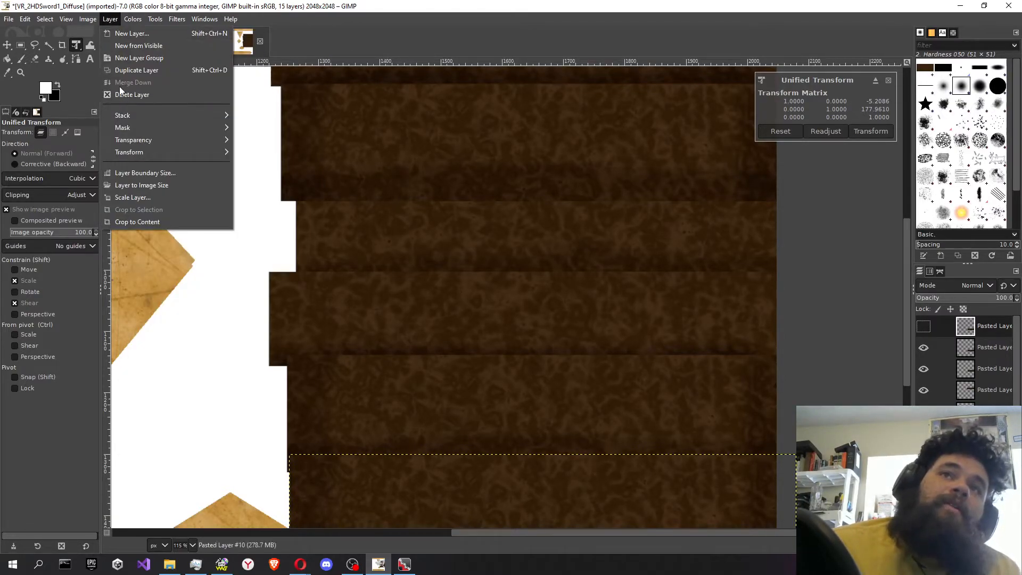
{"action": "left_click", "coordinate": [924, 328]}
{"action": "left_click", "coordinate": [675, 308]}
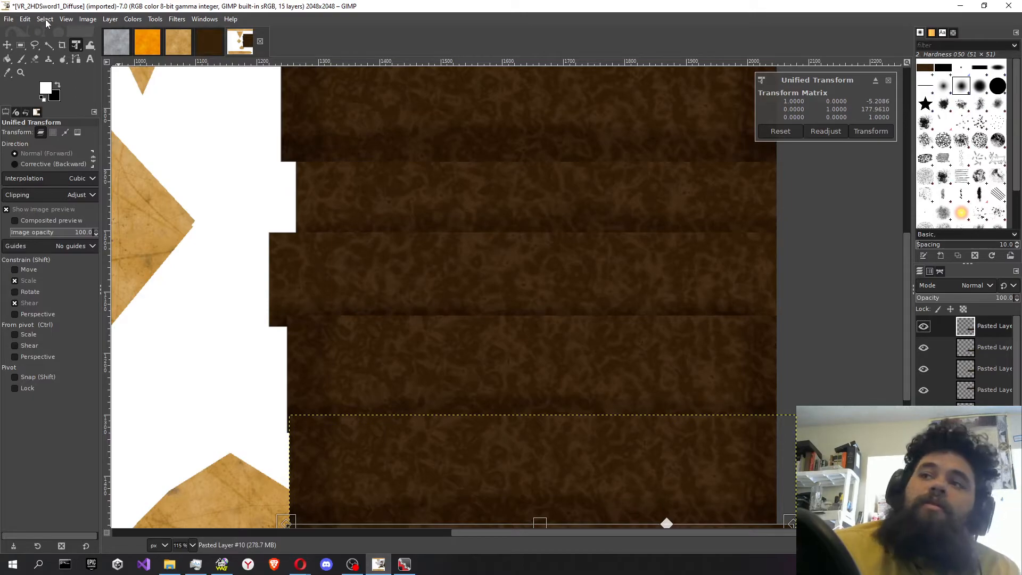
{"action": "left_click", "coordinate": [45, 20]}
{"action": "mouse_move", "coordinate": [81, 19]}
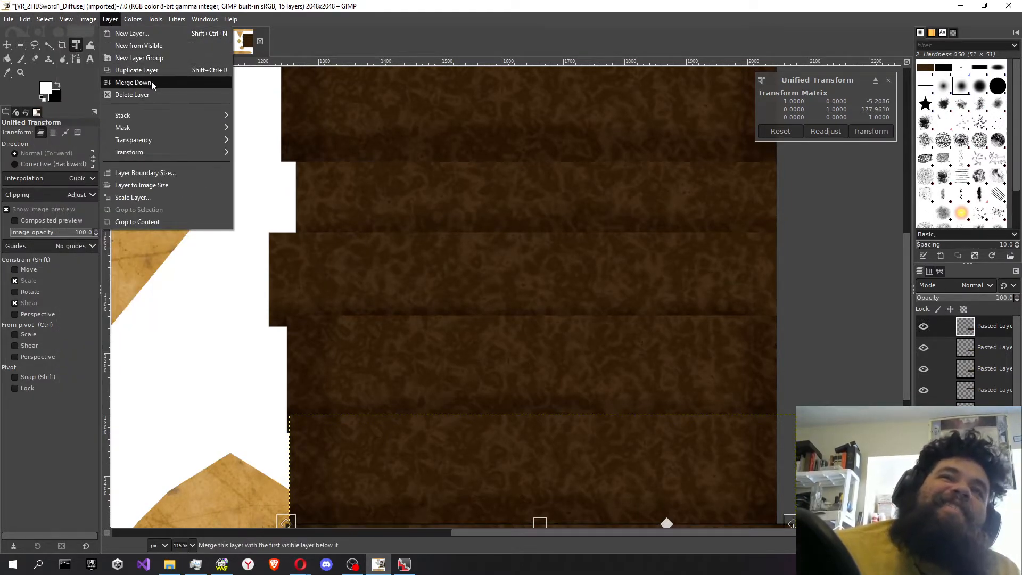
{"action": "left_click", "coordinate": [133, 83]}
Merge the leather strip layers down one after another until all the grip's strips form a single layer above the gold layer
{"action": "left_click", "coordinate": [88, 20]}
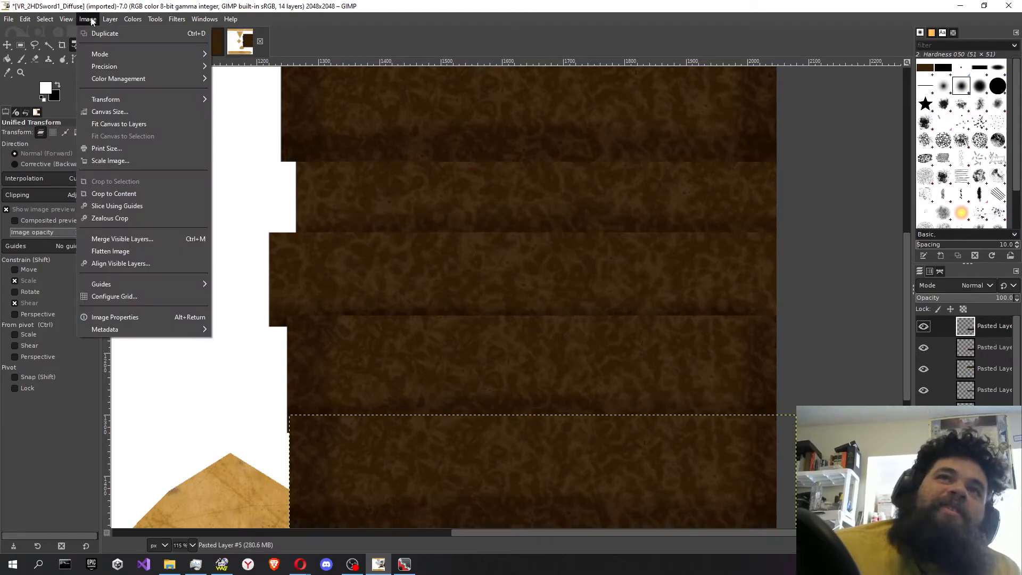
{"action": "mouse_move", "coordinate": [110, 20]}
{"action": "left_click", "coordinate": [141, 83]}
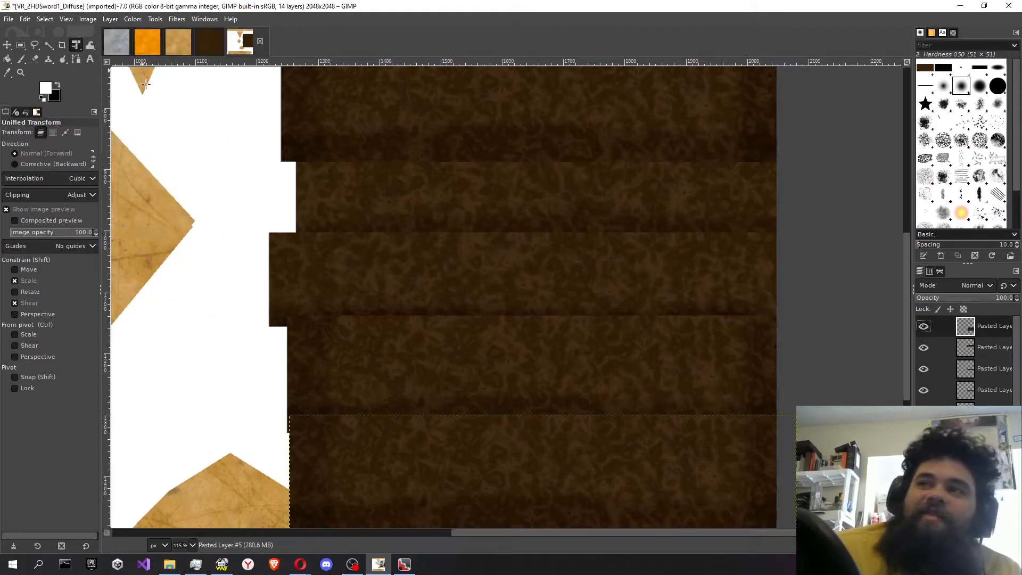
{"action": "left_click", "coordinate": [78, 19]}
{"action": "mouse_move", "coordinate": [118, 19]}
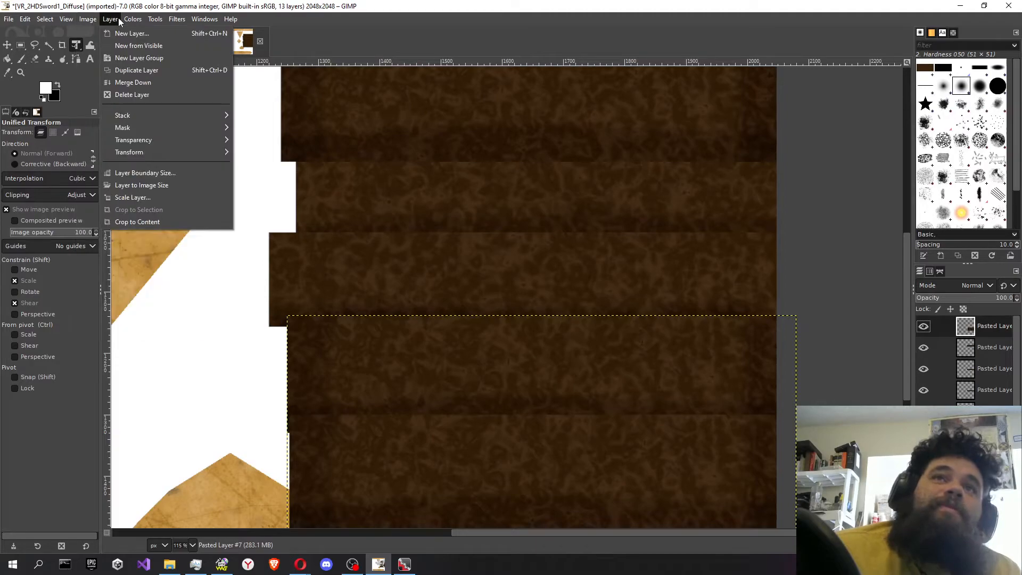
{"action": "left_click", "coordinate": [136, 82]}
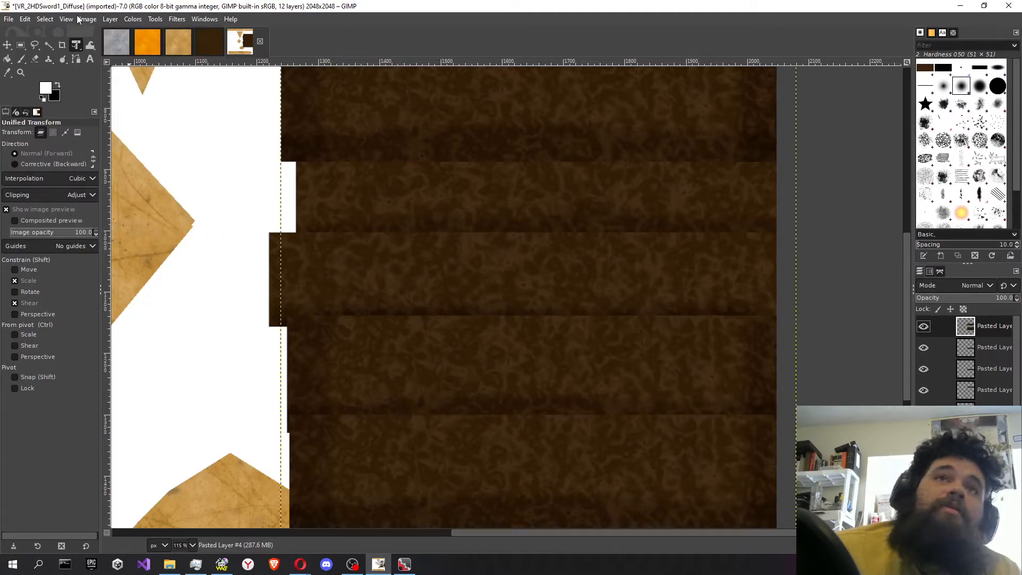
{"action": "left_click", "coordinate": [79, 19]}
{"action": "mouse_move", "coordinate": [111, 20]}
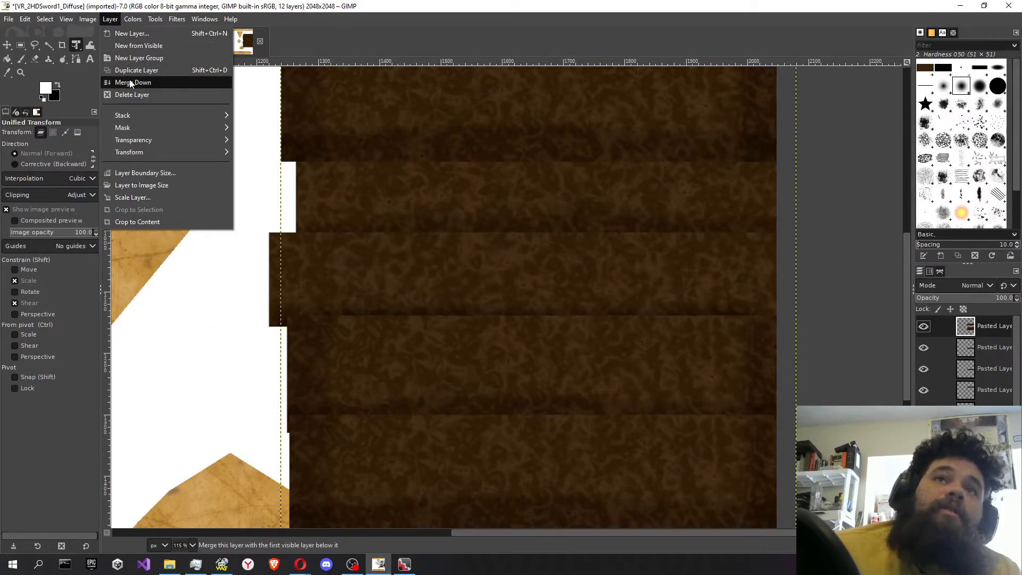
{"action": "left_click", "coordinate": [131, 83]}
{"action": "left_click", "coordinate": [98, 21]}
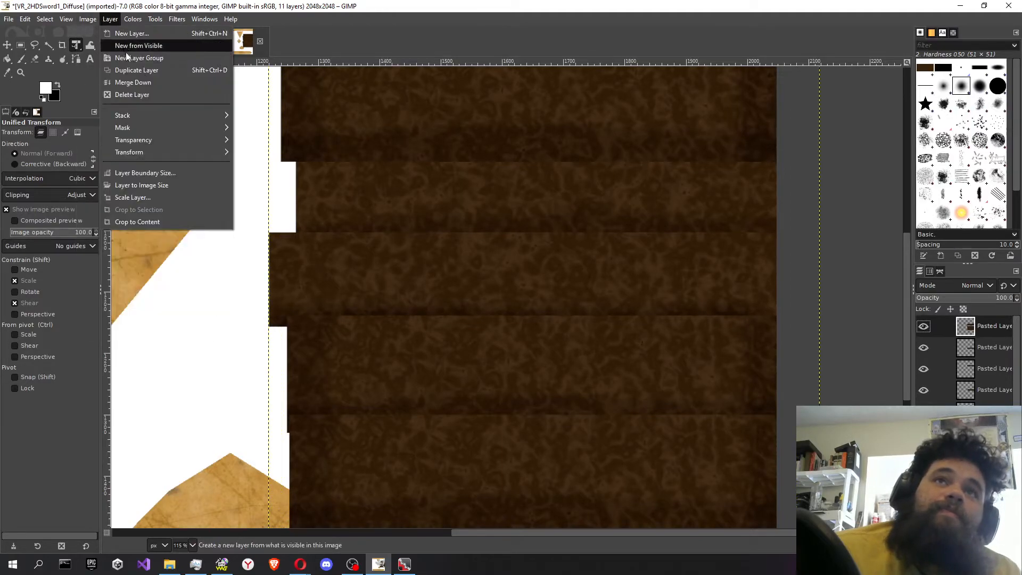
{"action": "left_click", "coordinate": [133, 83]}
{"action": "left_click", "coordinate": [109, 20]}
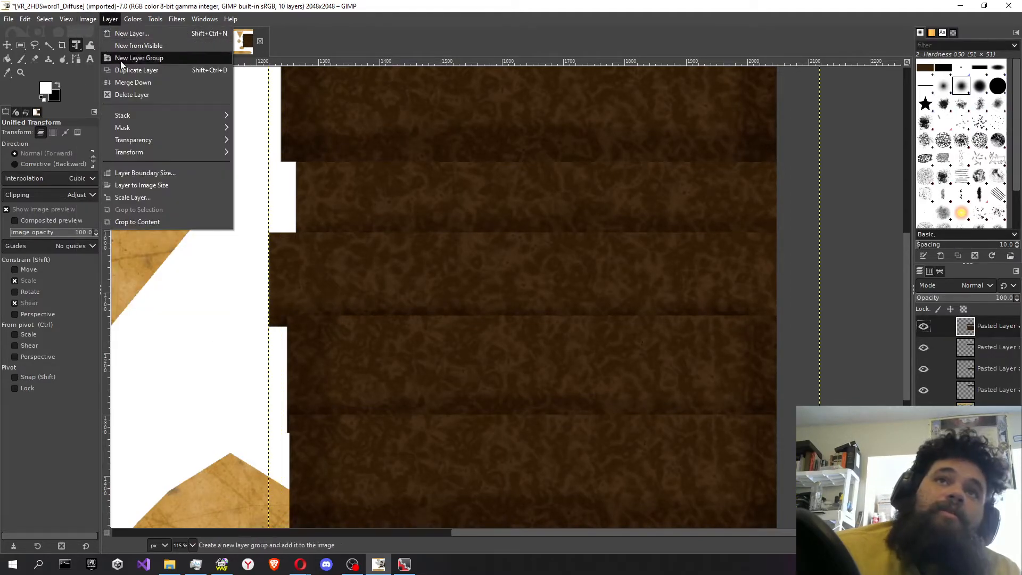
{"action": "left_click", "coordinate": [132, 83]}
{"action": "left_click", "coordinate": [110, 20]}
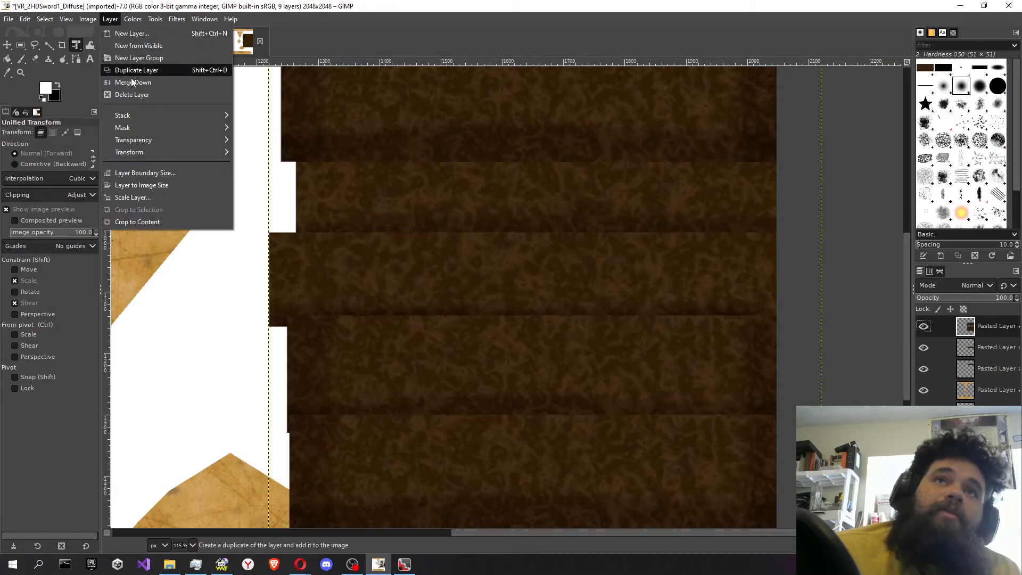
{"action": "left_click", "coordinate": [131, 83]}
{"action": "left_click", "coordinate": [110, 20]}
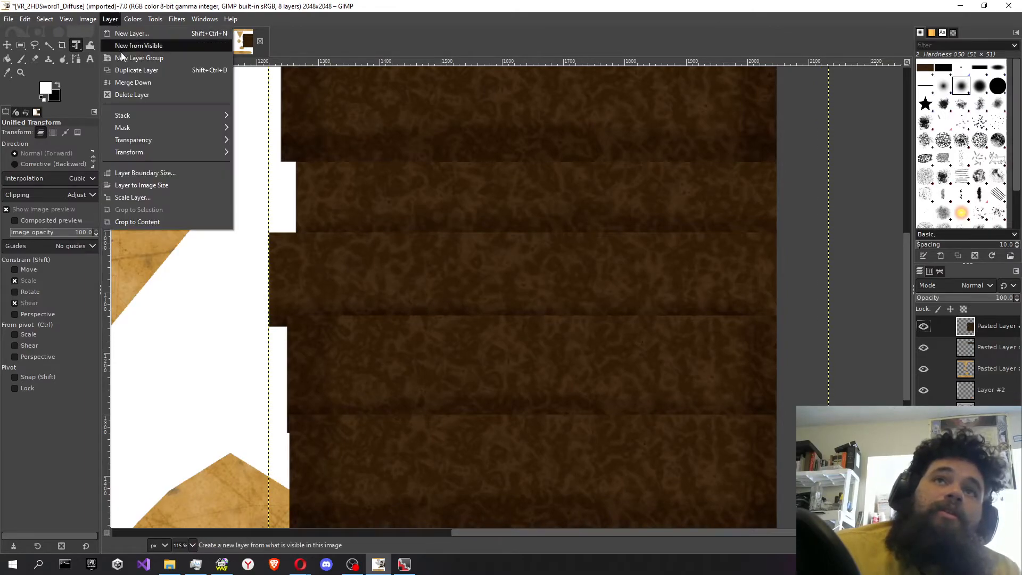
{"action": "left_click", "coordinate": [131, 83]}
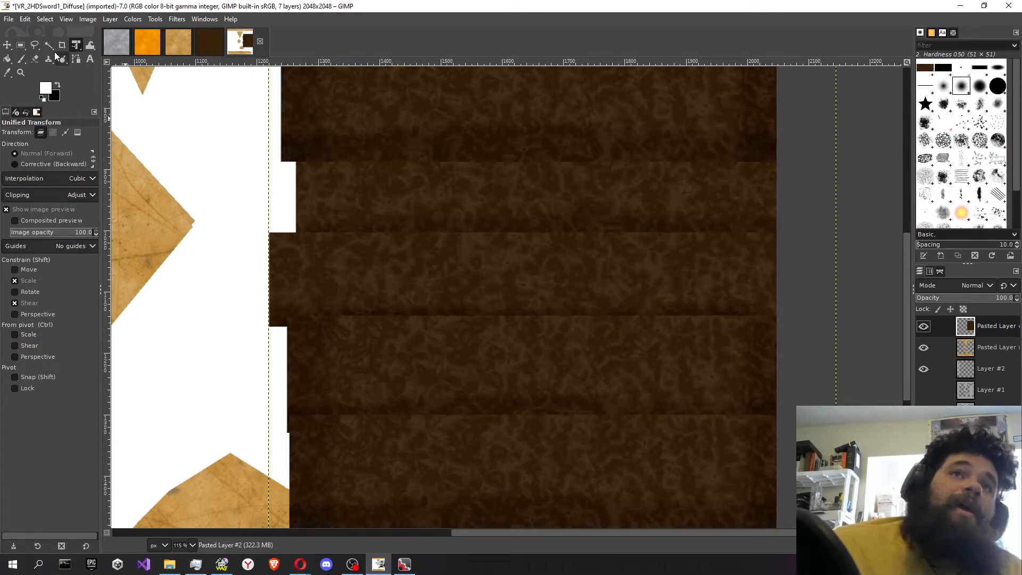
Scale the merged leather layer up proportionally to about 1.16 times its size and reposition it over the grip wireframe
{"action": "left_click", "coordinate": [21, 72]}
{"action": "left_click", "coordinate": [288, 151]}
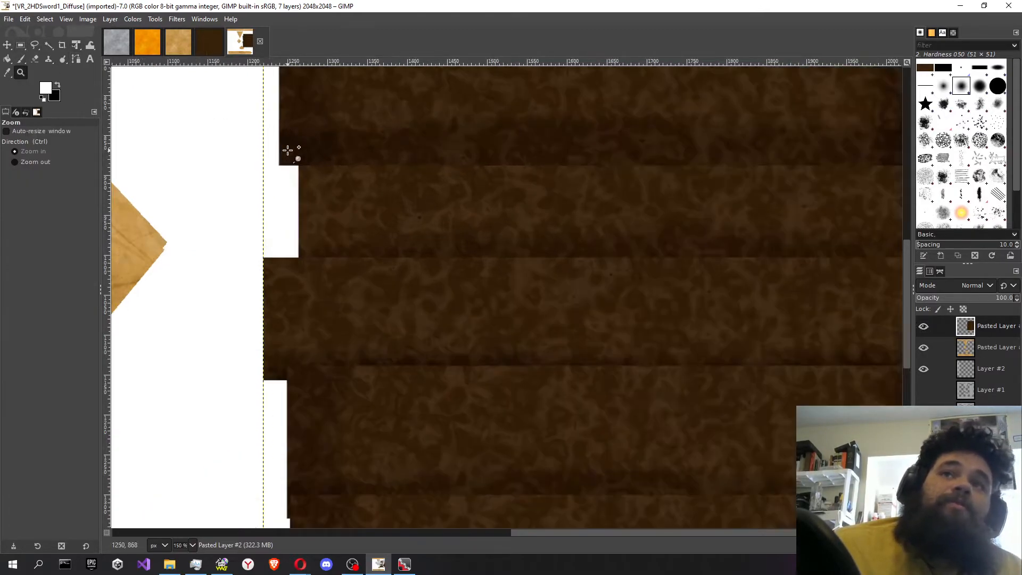
{"action": "left_click", "coordinate": [40, 163]}
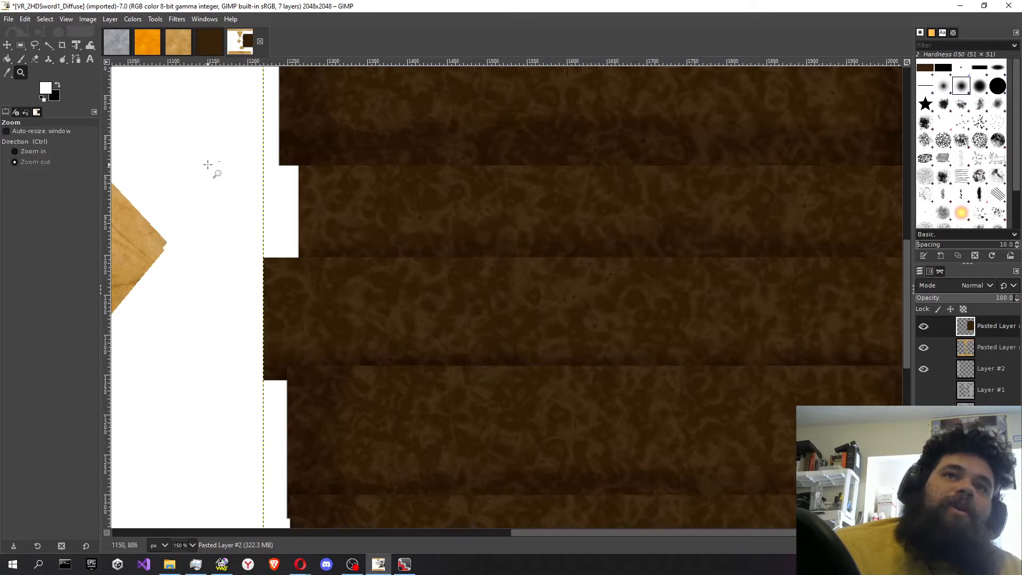
{"action": "double_click", "coordinate": [209, 162]}
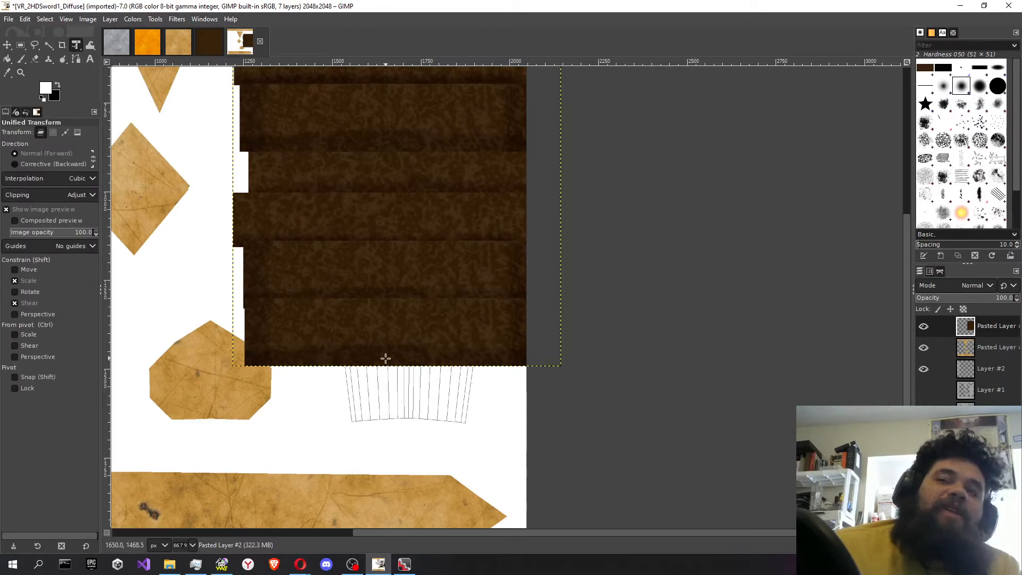
{"action": "left_click_drag", "start_coordinate": [385, 362], "coordinate": [392, 429]}
{"action": "scroll", "coordinate": [394, 405], "scroll_direction": "up", "scroll_amount": 4}
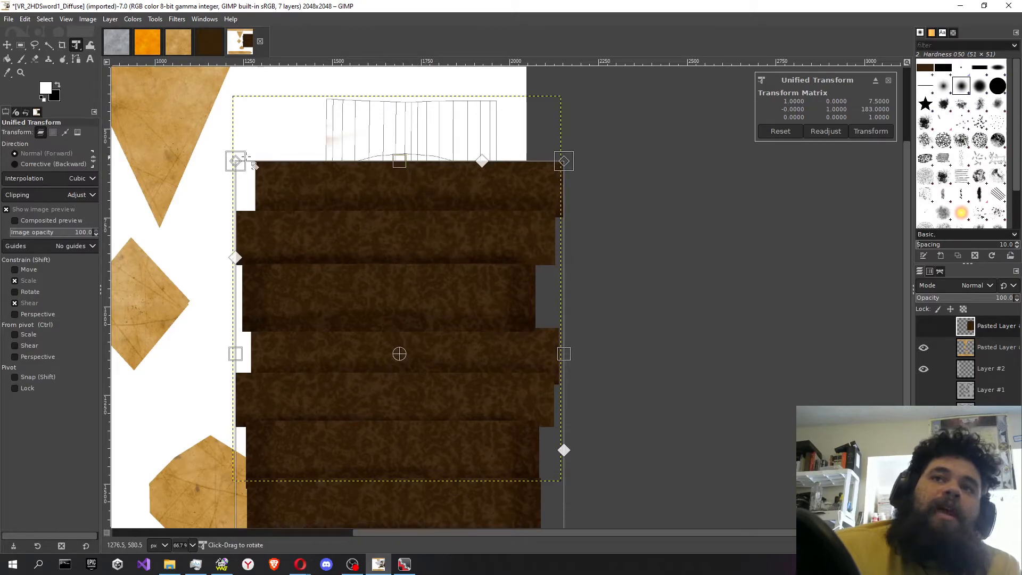
{"action": "left_click_drag", "start_coordinate": [250, 157], "coordinate": [199, 97]}
{"action": "left_click_drag", "start_coordinate": [369, 193], "coordinate": [413, 176]}
{"action": "scroll", "coordinate": [411, 178], "scroll_direction": "down", "scroll_amount": 5}
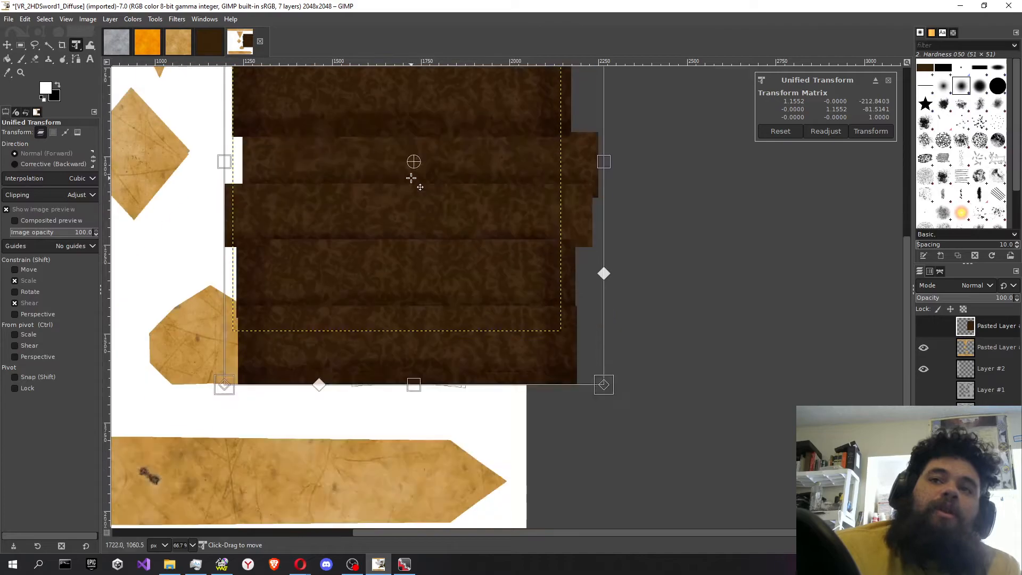
Enlarge the leather layer further to about 1.24 times its original size and shift it to cover the entire grip wireframe
{"action": "scroll", "coordinate": [411, 178], "scroll_direction": "up", "scroll_amount": 3}
{"action": "left_click_drag", "start_coordinate": [387, 281], "coordinate": [434, 337]}
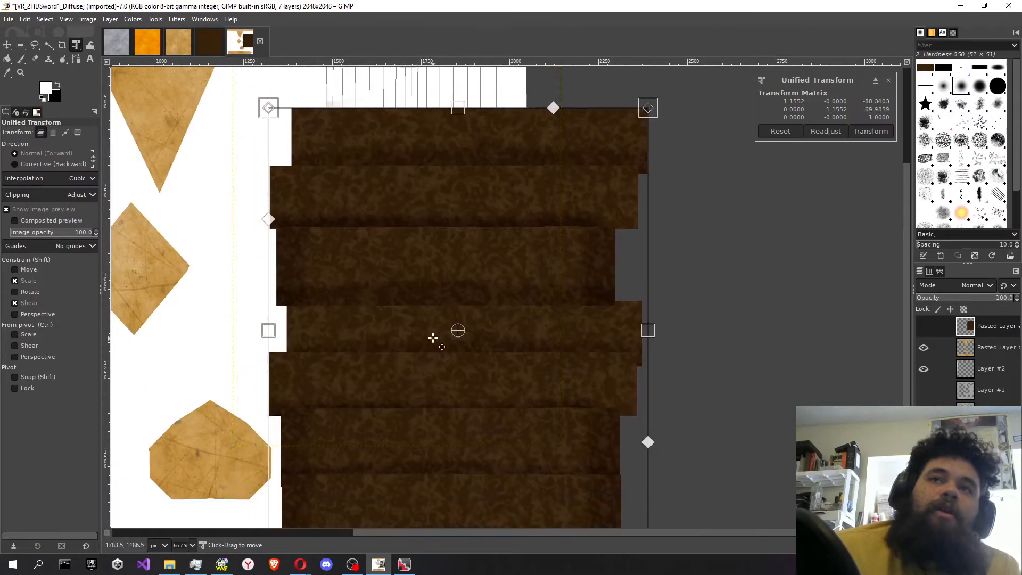
{"action": "scroll", "coordinate": [389, 245], "scroll_direction": "up", "scroll_amount": 3}
{"action": "left_click_drag", "start_coordinate": [266, 221], "coordinate": [240, 187]}
{"action": "left_click_drag", "start_coordinate": [424, 269], "coordinate": [413, 229]}
{"action": "scroll", "coordinate": [412, 228], "scroll_direction": "down", "scroll_amount": 3}
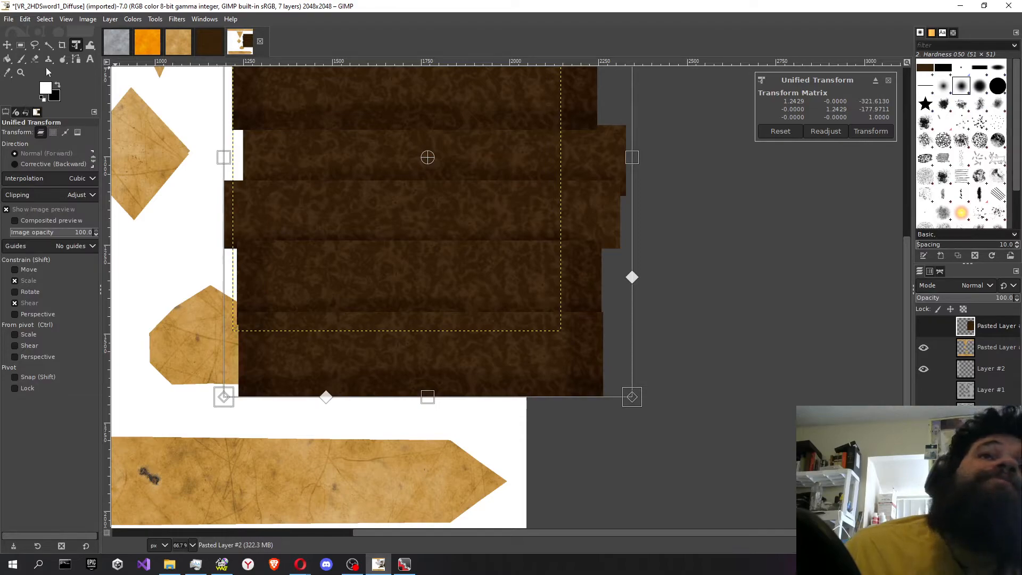
Apply the transform and fuzzy-select the empty white area surrounding the UV islands, including the outline around the grip
{"action": "left_click", "coordinate": [48, 44]}
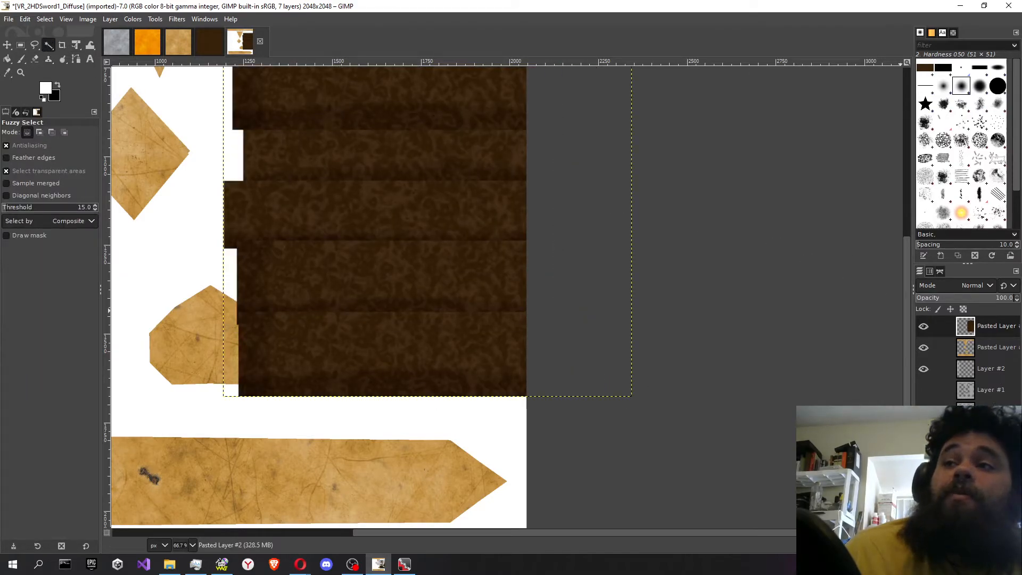
{"action": "left_click", "coordinate": [487, 434]}
{"action": "scroll", "coordinate": [487, 404], "scroll_direction": "up", "scroll_amount": 5}
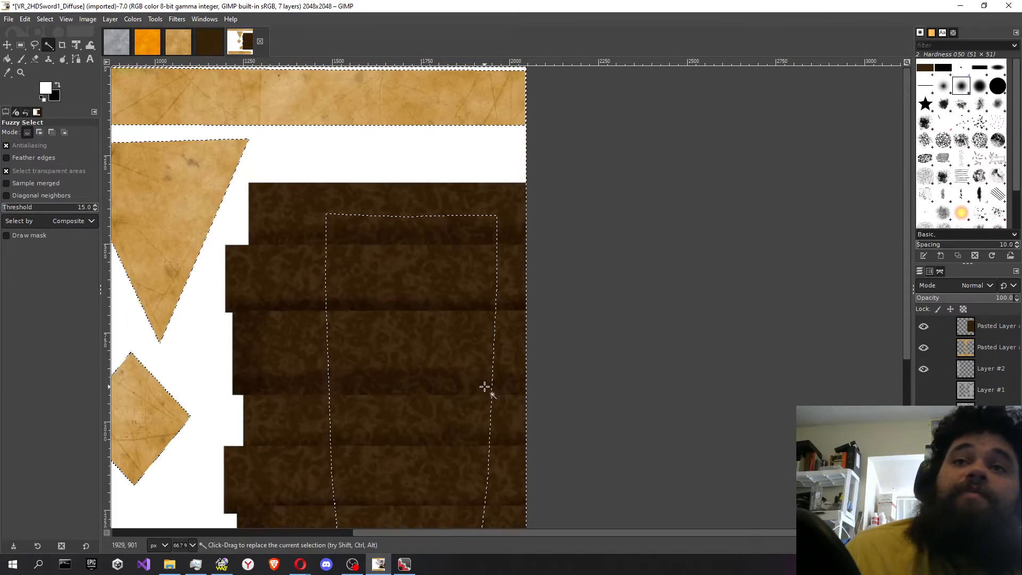
{"action": "scroll", "coordinate": [489, 376], "scroll_direction": "down", "scroll_amount": 2}
{"action": "scroll", "coordinate": [489, 375], "scroll_direction": "down", "scroll_amount": 2}
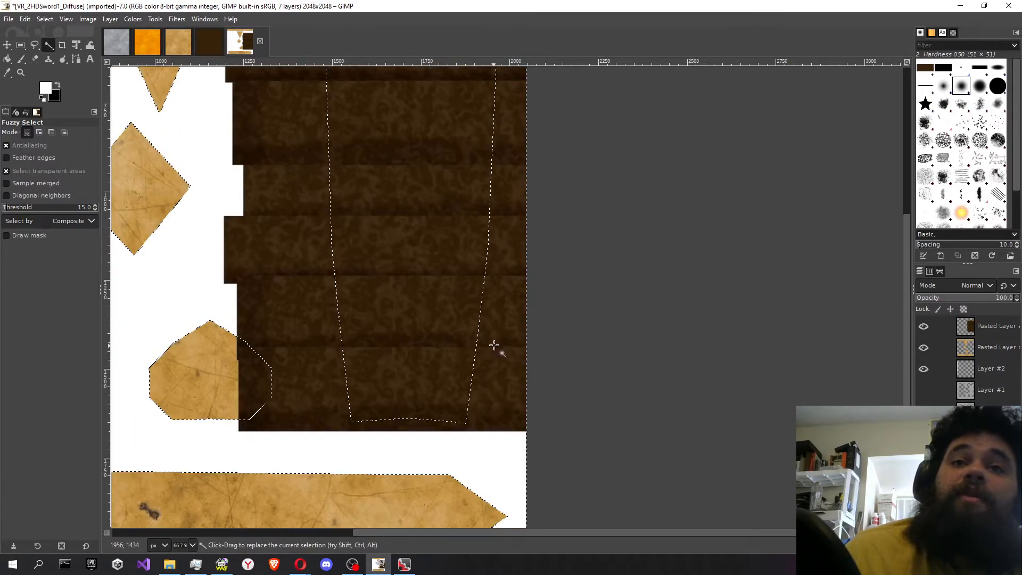
Cut the selected area out of the merged leather layer so the leather is trimmed to the grip's outline
{"action": "left_click", "coordinate": [984, 328]}
{"action": "left_click", "coordinate": [25, 19]}
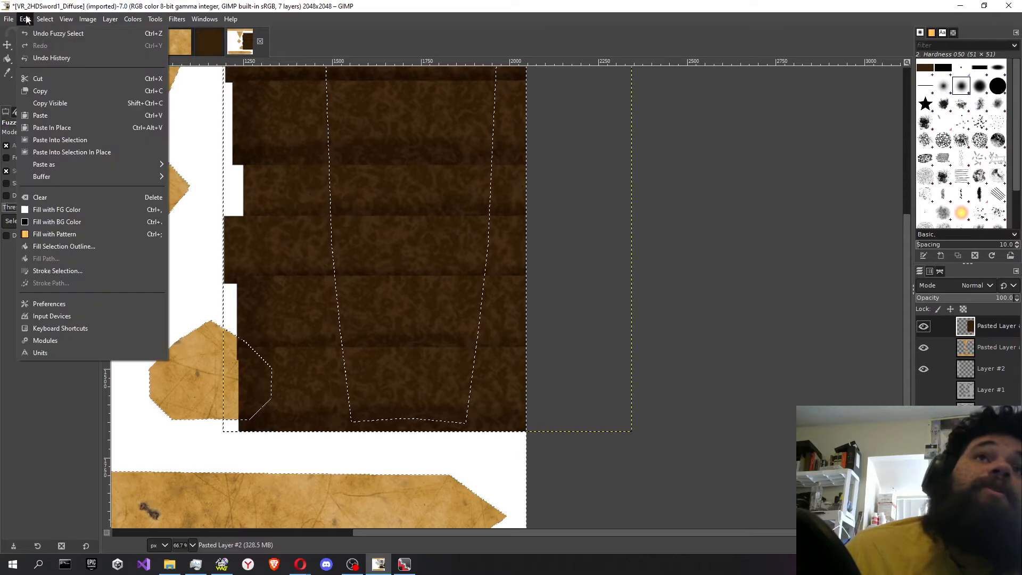
{"action": "left_click", "coordinate": [41, 78]}
{"action": "scroll", "coordinate": [320, 171], "scroll_direction": "up", "scroll_amount": 5}
{"action": "scroll", "coordinate": [316, 171], "scroll_direction": "down", "scroll_amount": 2}
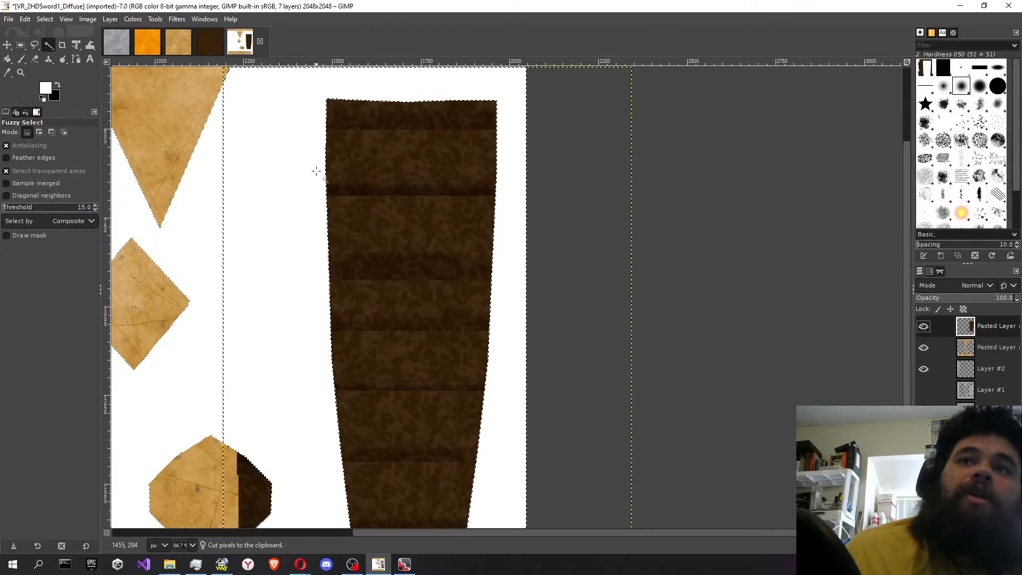
{"action": "scroll", "coordinate": [316, 171], "scroll_direction": "down", "scroll_amount": 2}
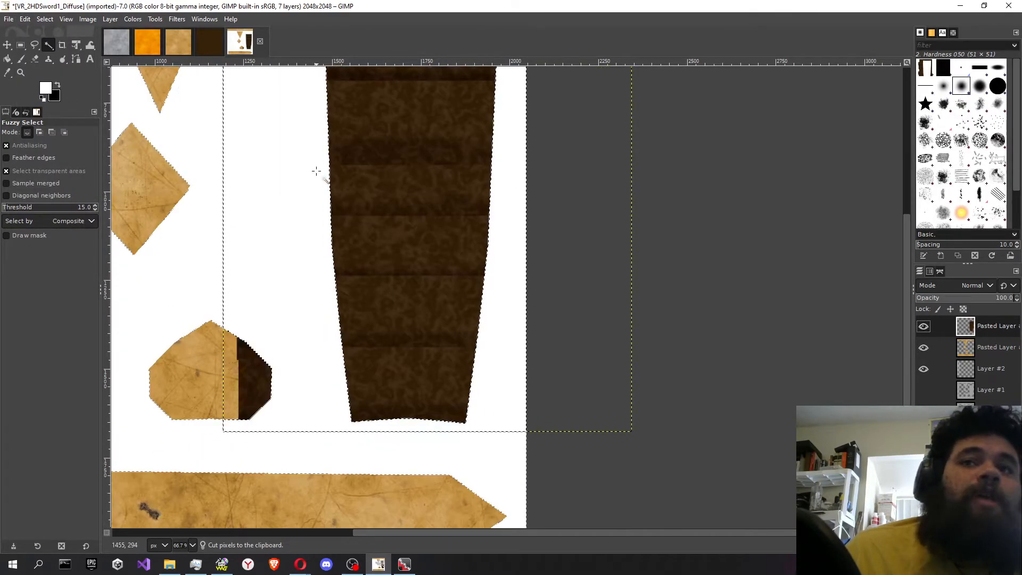
Clear the selection and erase the leftover leather covering the rounded gold pommel piece beside the grip
{"action": "left_click", "coordinate": [35, 60]}
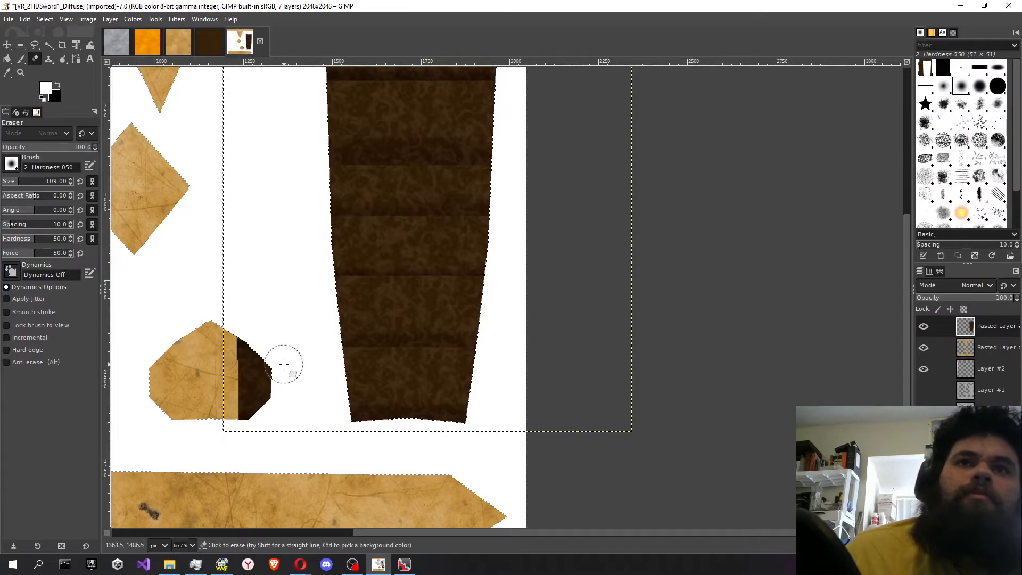
{"action": "left_click", "coordinate": [88, 19]}
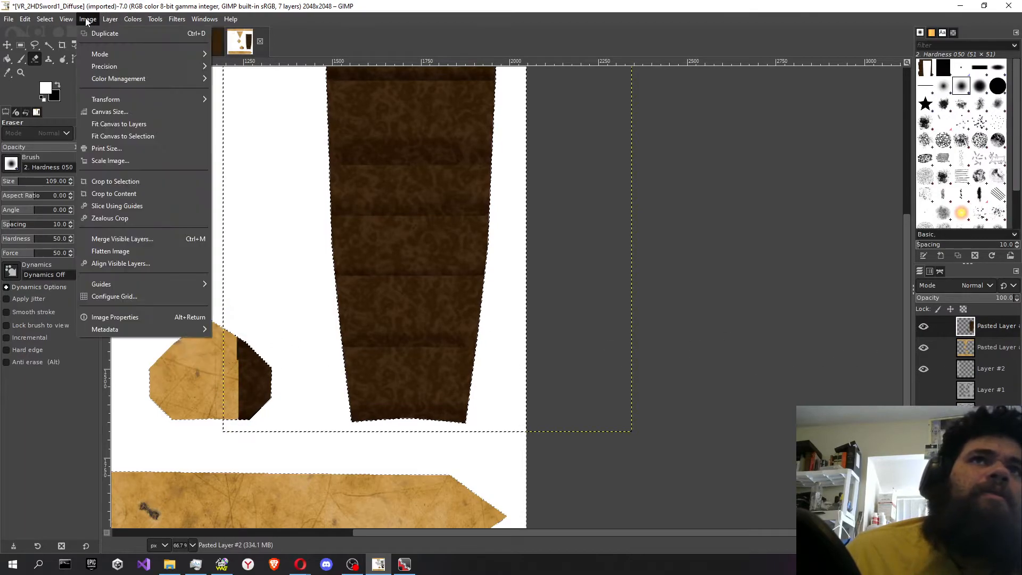
{"action": "mouse_move", "coordinate": [46, 20]}
{"action": "left_click", "coordinate": [64, 46]}
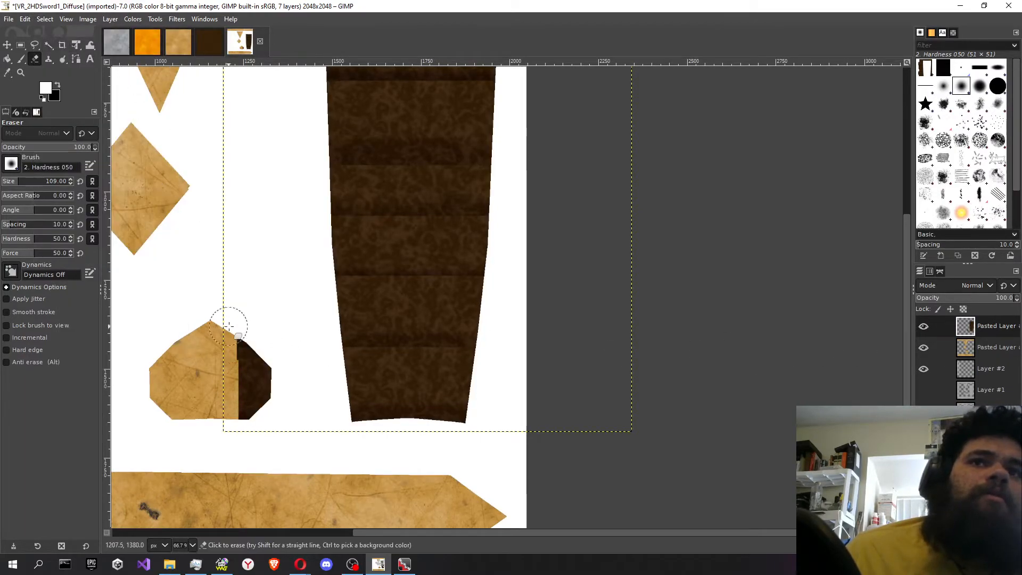
{"action": "mouse_move", "coordinate": [235, 330]}
{"action": "left_mouse_down"}
{"action": "mouse_move", "coordinate": [260, 417]}
{"action": "mouse_move", "coordinate": [234, 334]}
{"action": "mouse_move", "coordinate": [226, 362]}
{"action": "mouse_move", "coordinate": [244, 389]}
{"action": "left_mouse_up"}
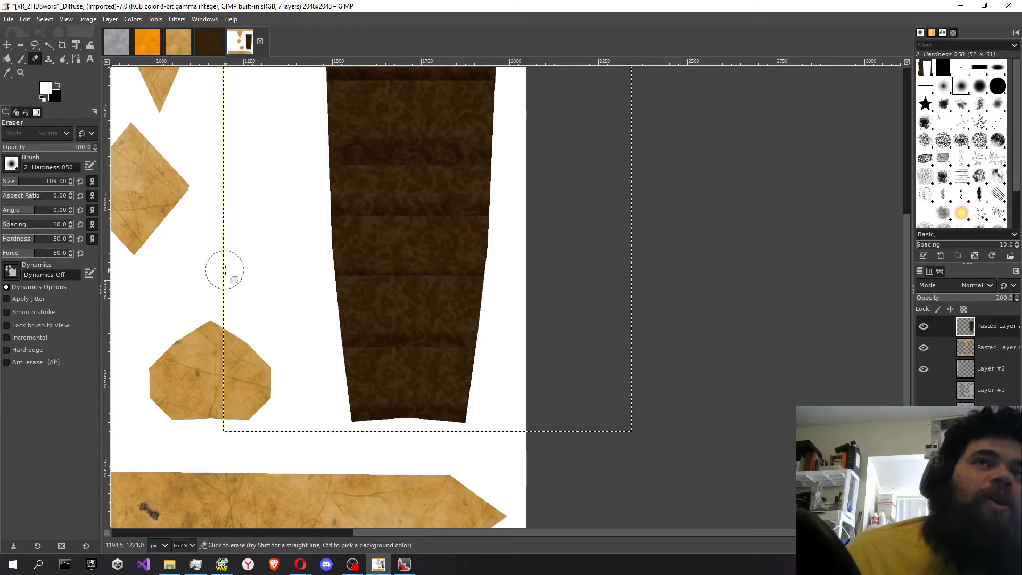
{"action": "scroll", "coordinate": [239, 241], "scroll_direction": "up", "scroll_amount": 5}
{"action": "scroll", "coordinate": [239, 241], "scroll_direction": "down", "scroll_amount": 5}
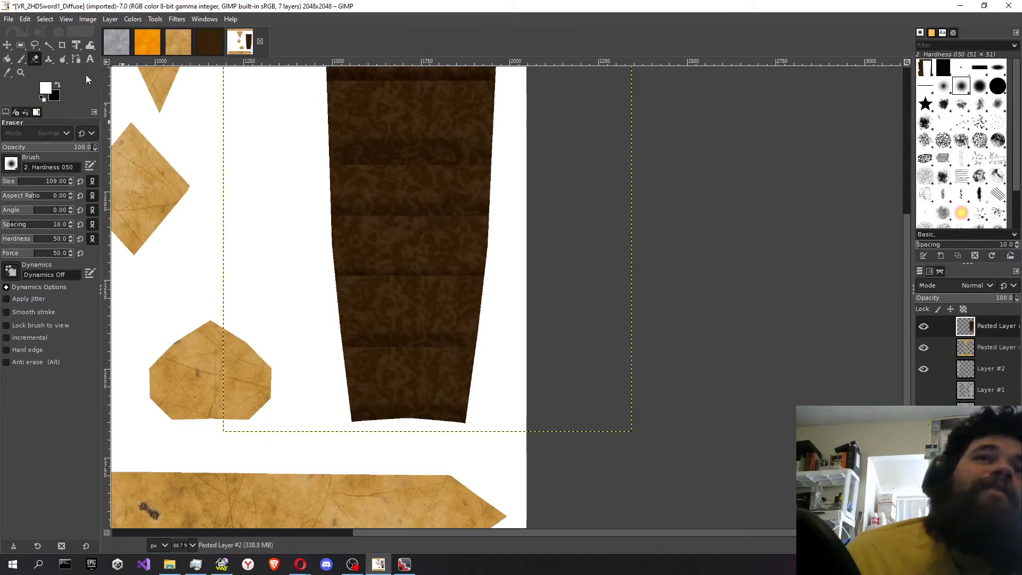
Bring the whole texture into view and make Layer #1 with the metal blades visible again
{"action": "left_click", "coordinate": [20, 72]}
{"action": "left_click", "coordinate": [278, 151]}
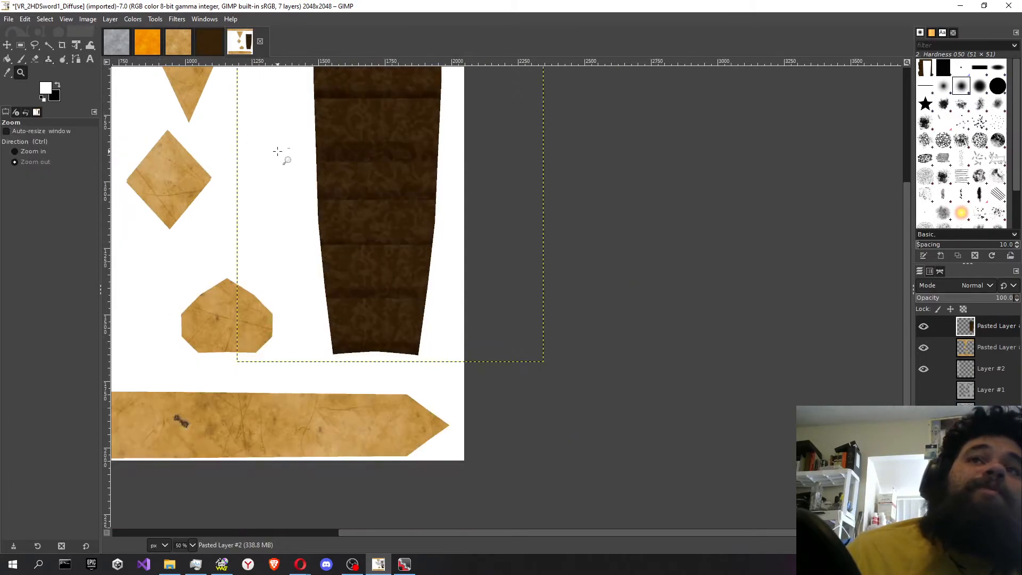
{"action": "left_click", "coordinate": [278, 150]}
{"action": "left_click_drag", "start_coordinate": [516, 531], "coordinate": [389, 529]}
{"action": "left_click", "coordinate": [924, 391]}
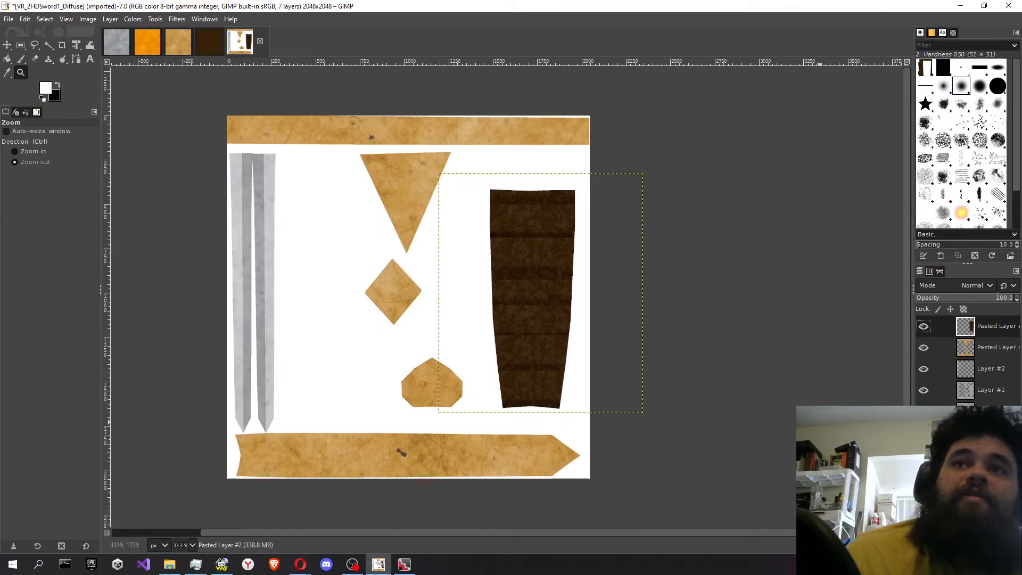
Save the layered image as VR_2HDSword1_Diffuse.xcf in the tex folder
{"action": "left_click", "coordinate": [9, 18]}
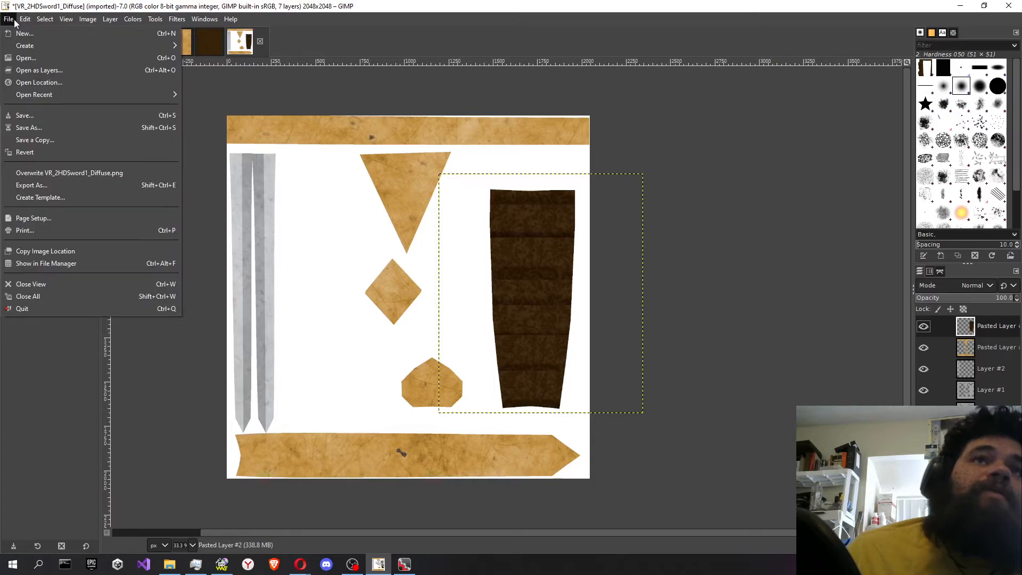
{"action": "left_click", "coordinate": [25, 128]}
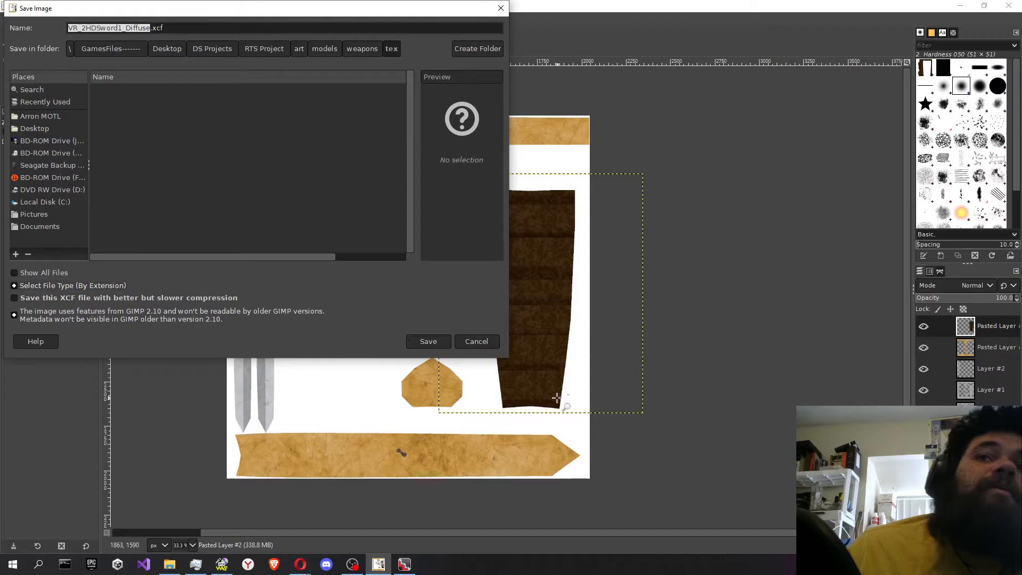
{"action": "left_click", "coordinate": [429, 348]}
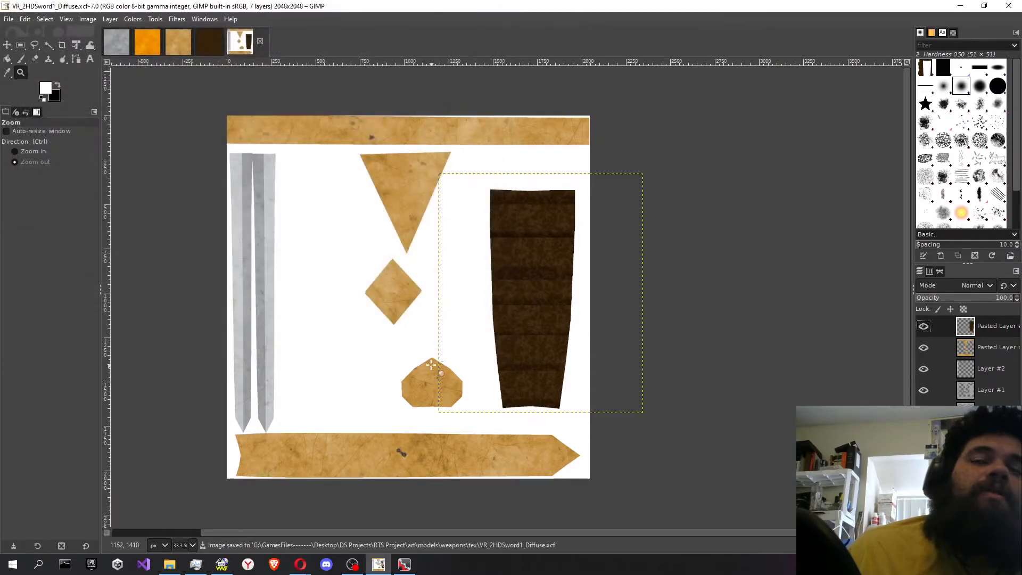
Export the texture as VR_2HDSword1_Diffuse.png in the tex folder, replacing the existing file and keeping the current PNG options
{"action": "left_click", "coordinate": [15, 19]}
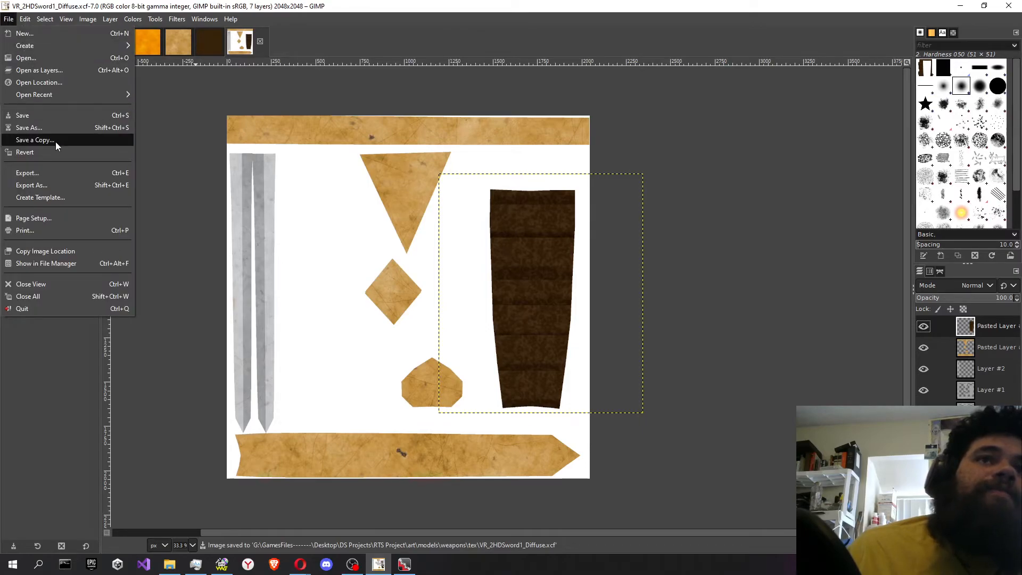
{"action": "left_click", "coordinate": [52, 184]}
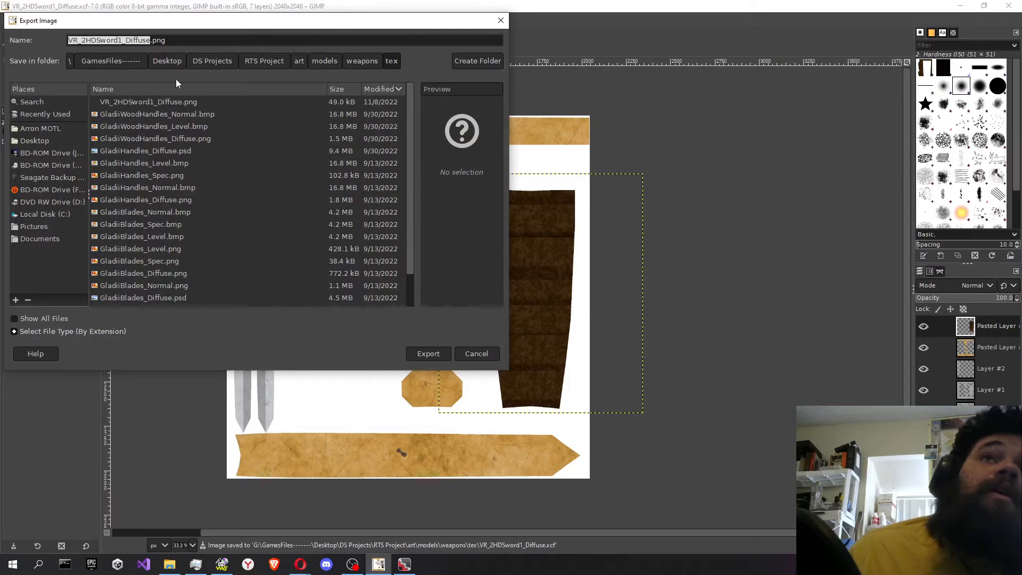
{"action": "left_click", "coordinate": [419, 354]}
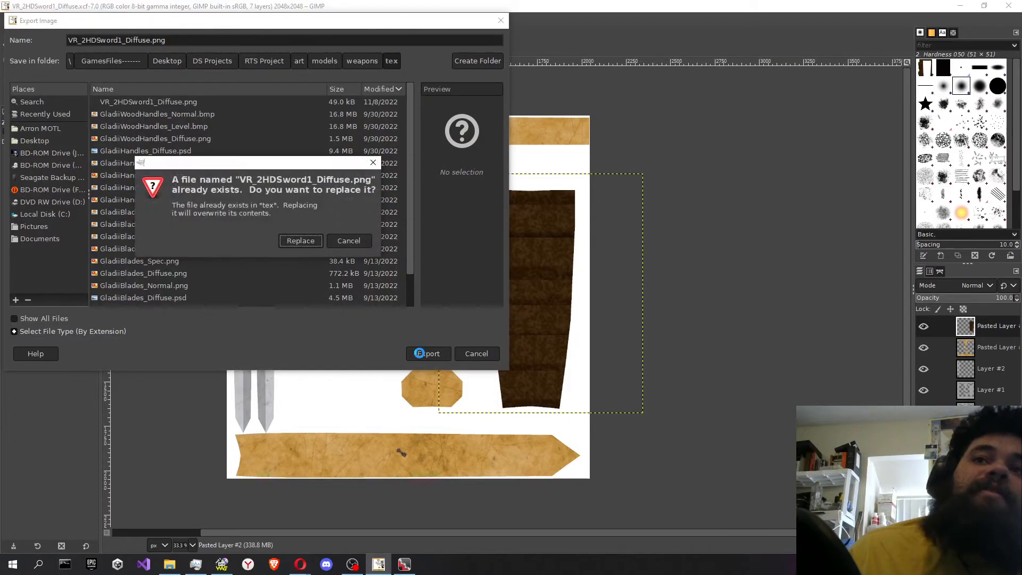
{"action": "left_click", "coordinate": [312, 242]}
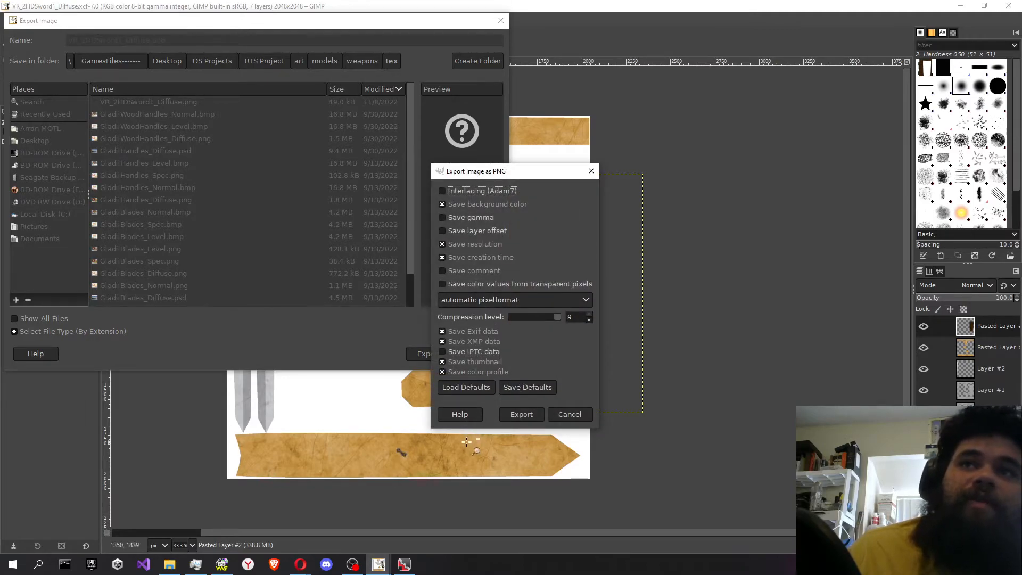
{"action": "left_click", "coordinate": [520, 415]}
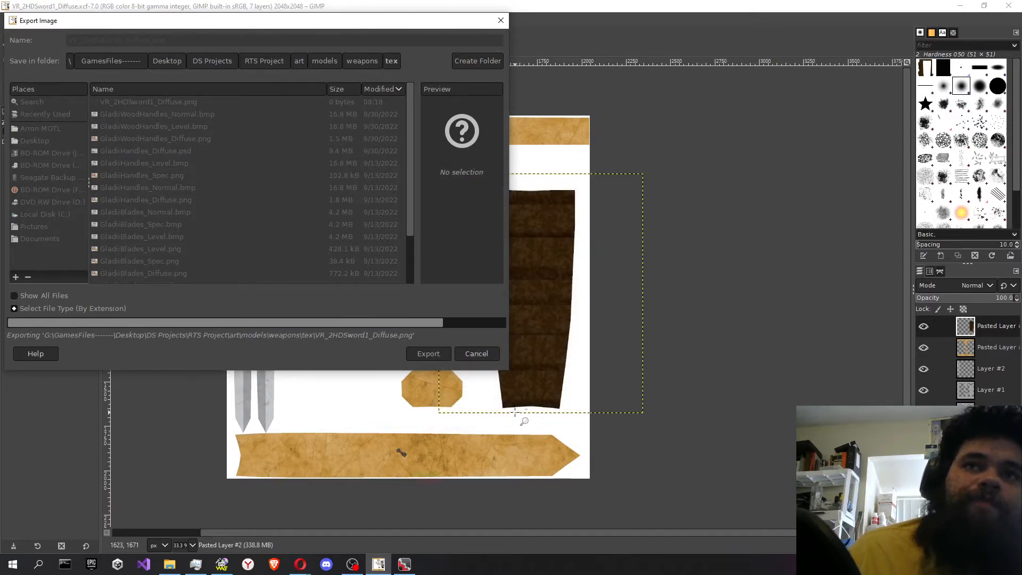
Switch to Wings3D and refresh the VR_2HDSword1_Diffuse.png and VR_2HDSword1_Diffuse.png2 images from the exported file
{"action": "left_click", "coordinate": [408, 564]}
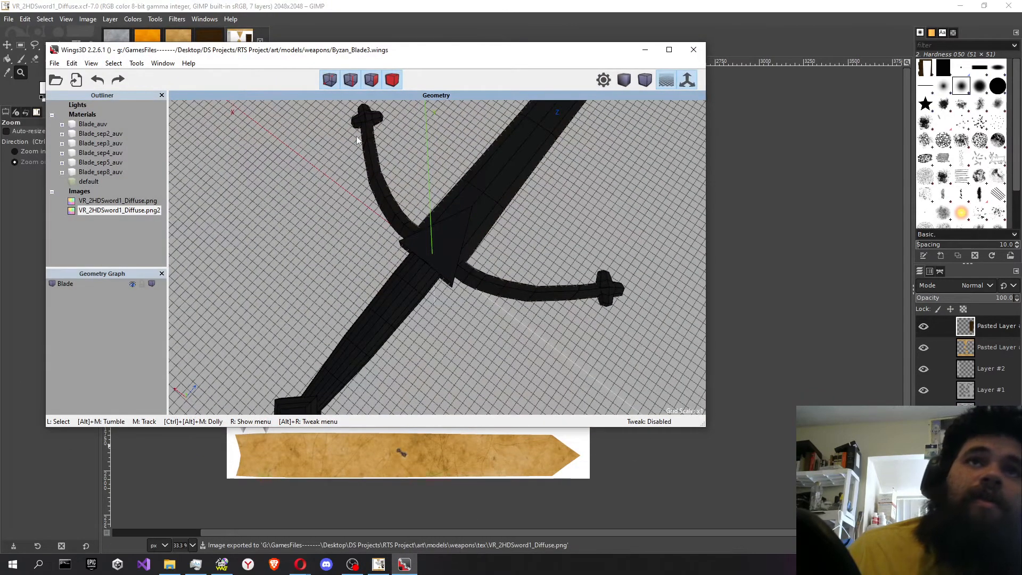
{"action": "left_click", "coordinate": [135, 210]}
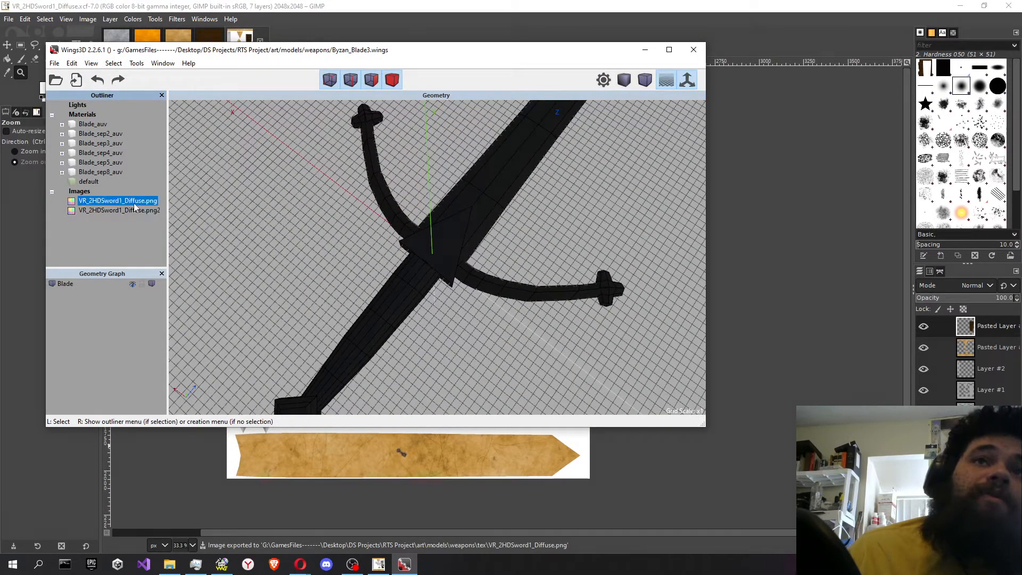
{"action": "right_click", "coordinate": [136, 210]}
{"action": "left_click", "coordinate": [161, 212]}
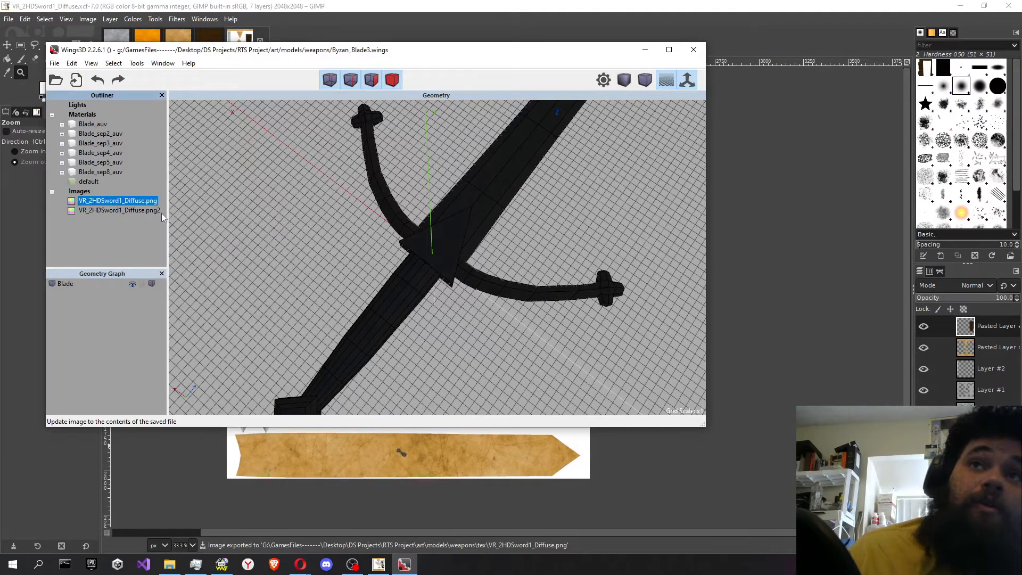
{"action": "right_click", "coordinate": [136, 210]}
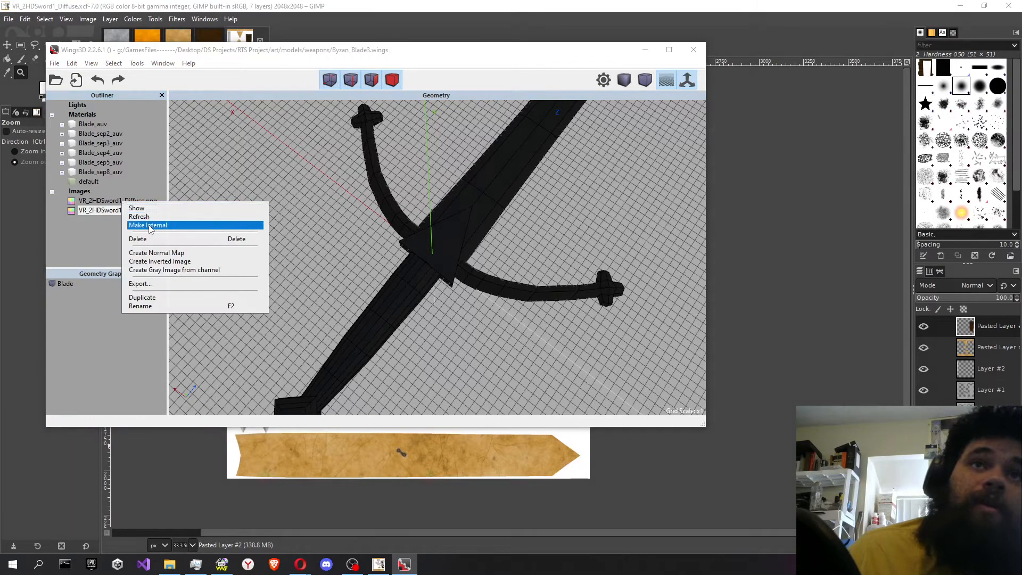
{"action": "left_click", "coordinate": [160, 214]}
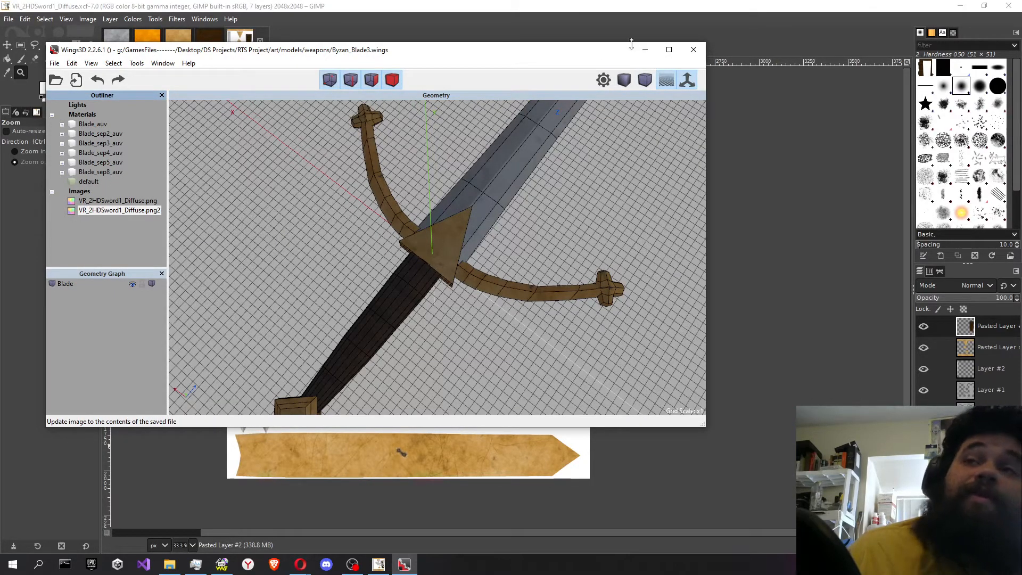
Maximize the Wings3D window, frame the sword's hilt and display the model with smooth shading
{"action": "left_click", "coordinate": [670, 49]}
{"action": "scroll", "coordinate": [653, 168], "scroll_direction": "down", "scroll_amount": 5}
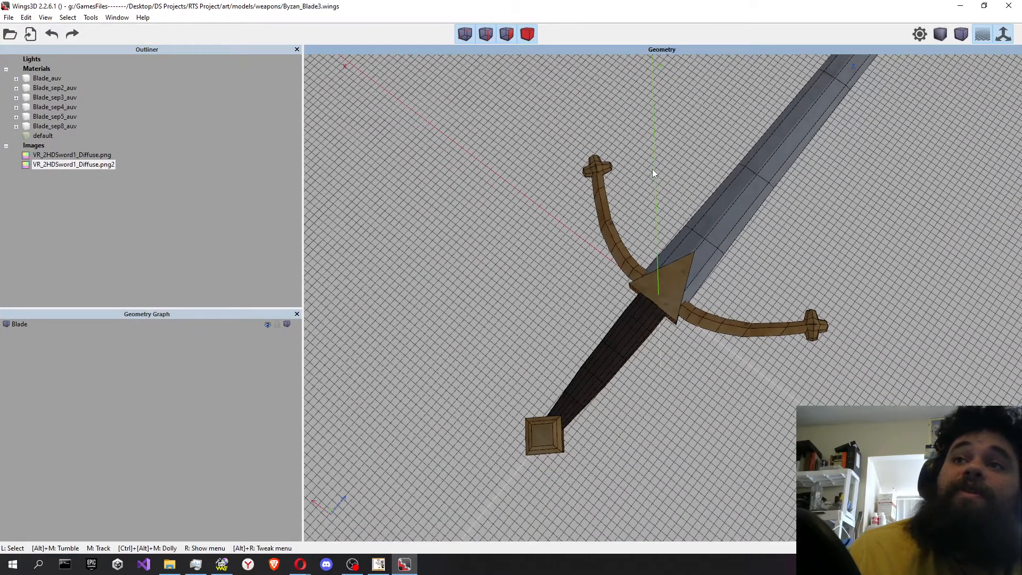
{"action": "right_click", "coordinate": [733, 137]}
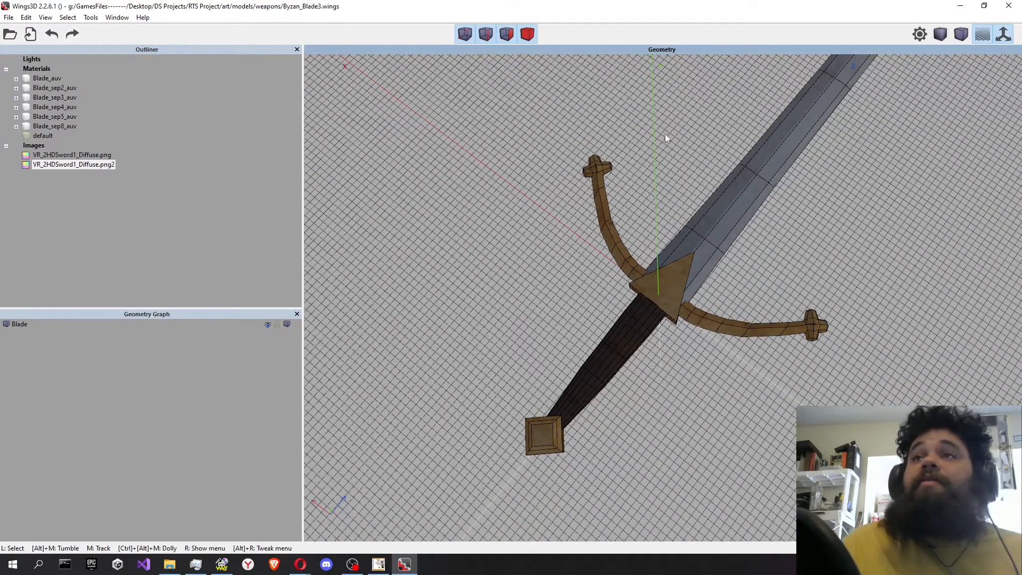
{"action": "middle_click", "coordinate": [659, 127]}
{"action": "scroll", "coordinate": [691, 154], "scroll_direction": "up", "scroll_amount": 2}
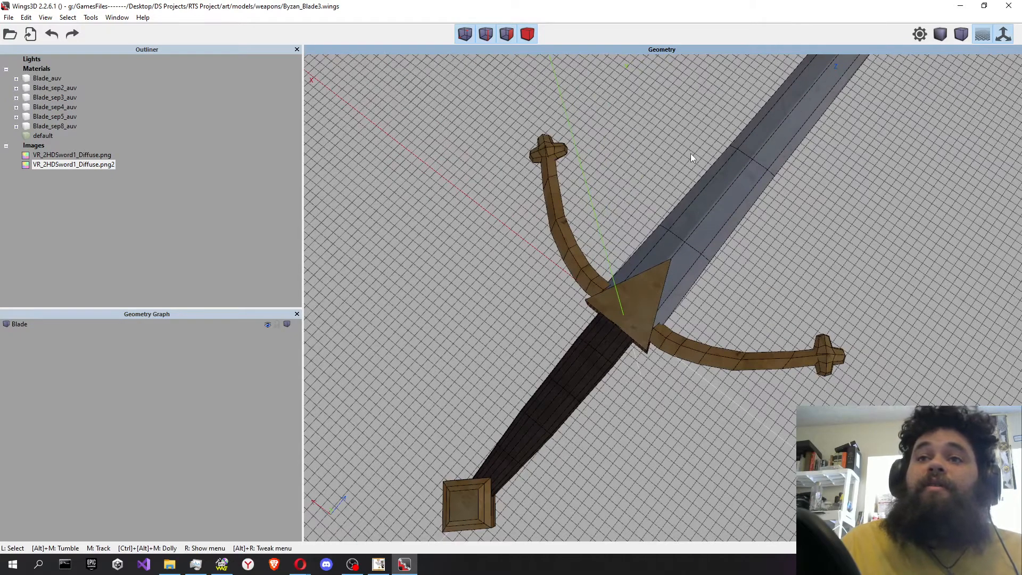
{"action": "middle_click", "coordinate": [691, 153], "text": "alt"}
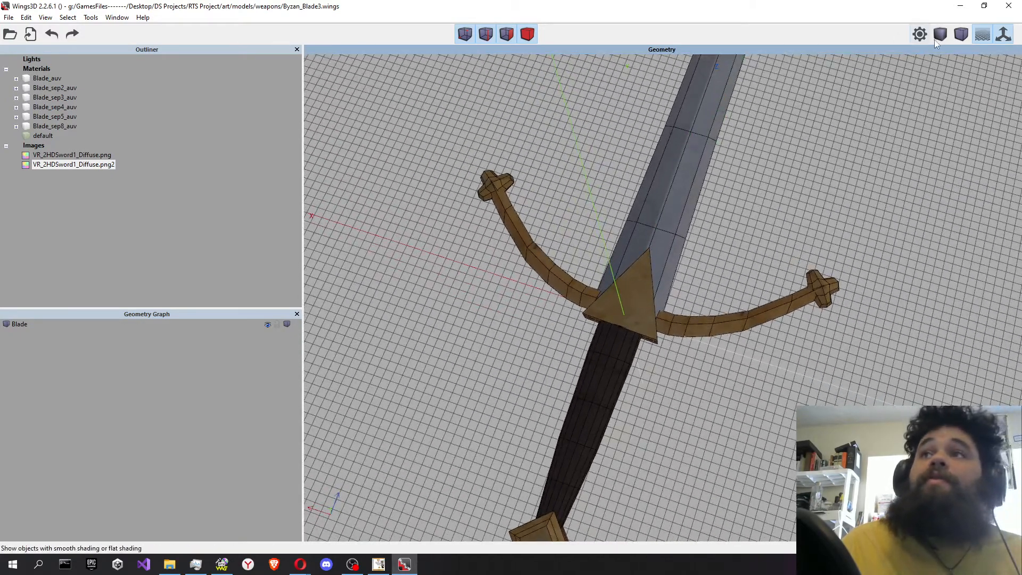
{"action": "left_click", "coordinate": [948, 35]}
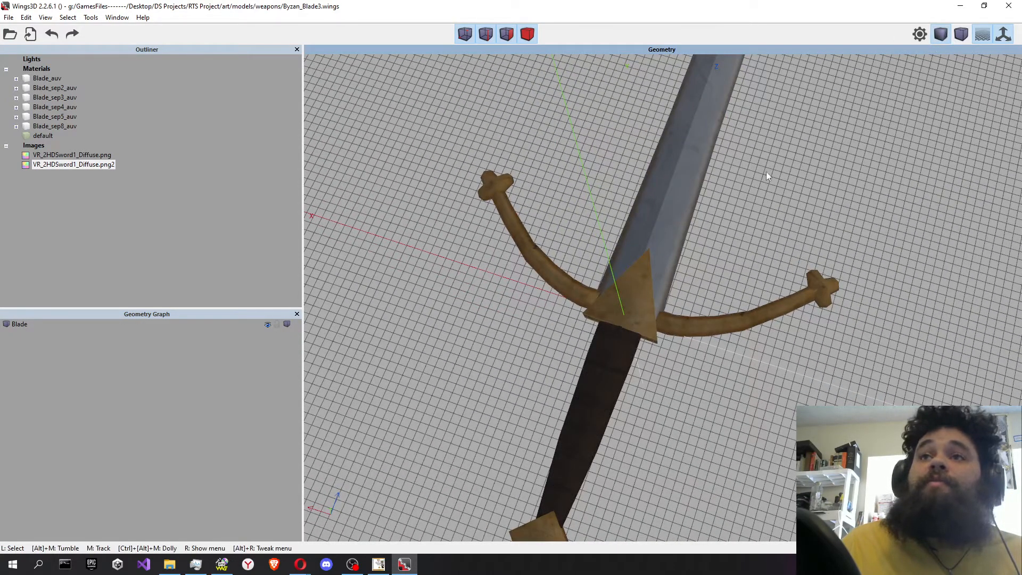
Examine the textured sword from several angles, checking the blade from crossguard to tip and the gold guard
{"action": "middle_click", "coordinate": [787, 209], "text": "alt"}
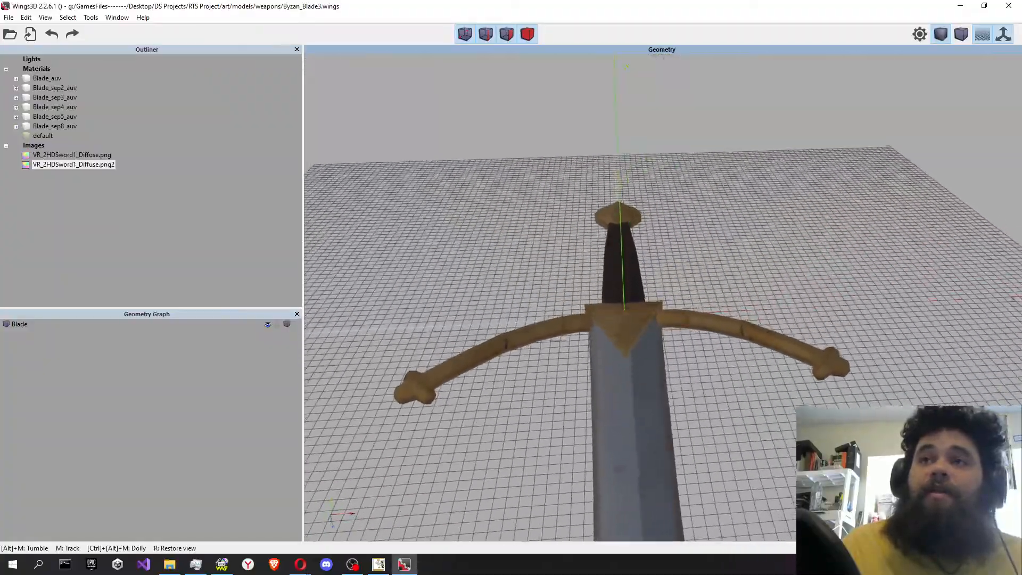
{"action": "left_click", "coordinate": [779, 199]}
{"action": "scroll", "coordinate": [779, 200], "scroll_direction": "down", "scroll_amount": 3}
{"action": "left_click_drag", "start_coordinate": [778, 201], "coordinate": [764, 228]}
{"action": "left_click_drag", "start_coordinate": [728, 260], "coordinate": [773, 189]}
{"action": "scroll", "coordinate": [727, 261], "scroll_direction": "up", "scroll_amount": 4}
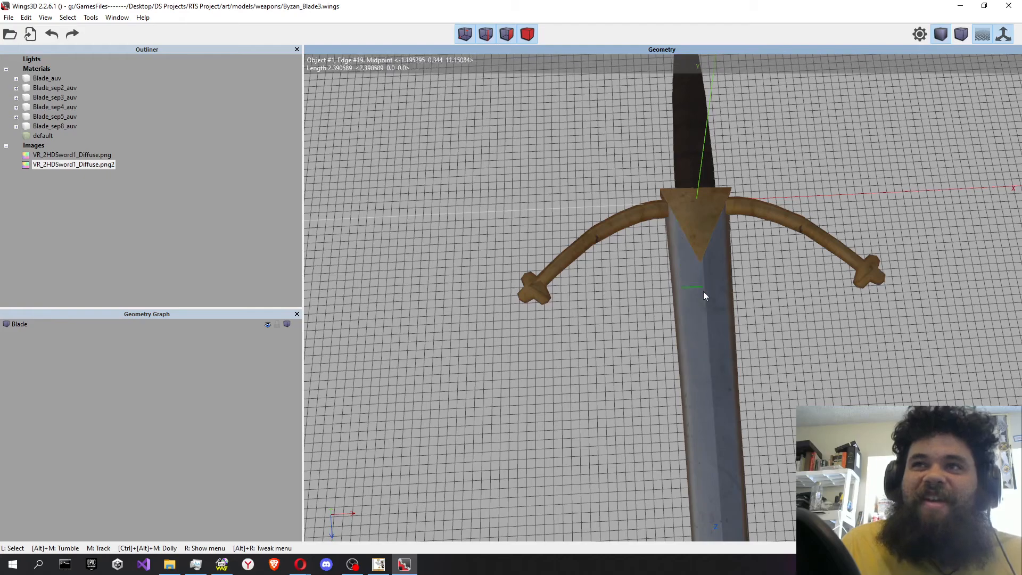
{"action": "scroll", "coordinate": [797, 356], "scroll_direction": "down", "scroll_amount": 3}
{"action": "scroll", "coordinate": [795, 350], "scroll_direction": "down", "scroll_amount": 2}
{"action": "middle_click", "coordinate": [793, 351]}
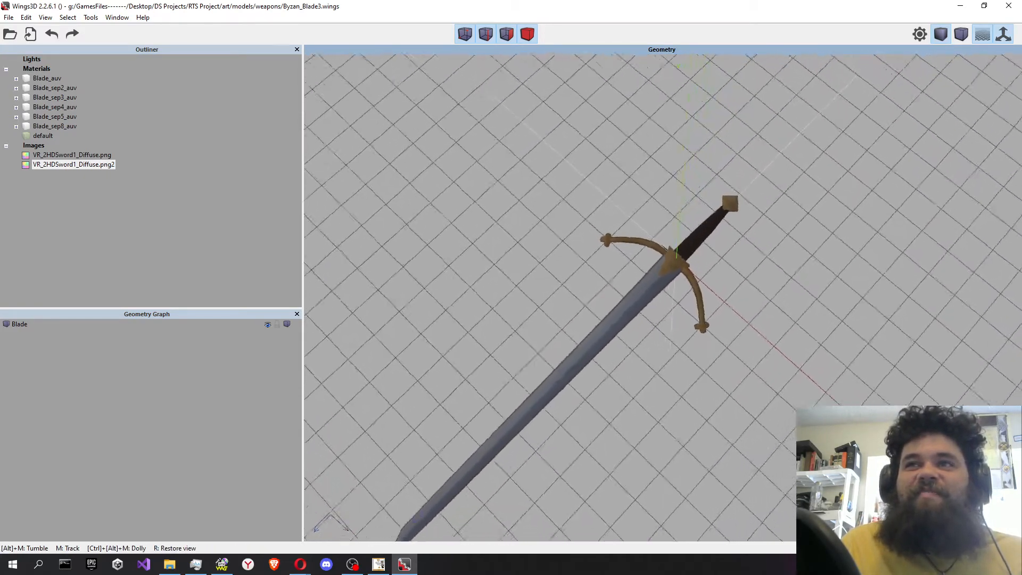
{"action": "scroll", "coordinate": [746, 343], "scroll_direction": "up", "scroll_amount": 3}
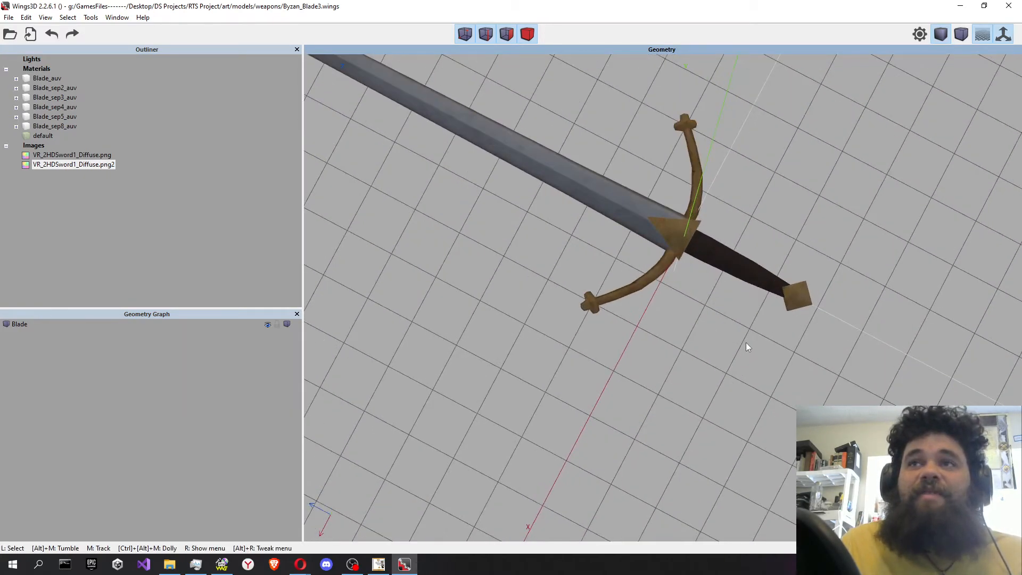
{"action": "middle_click", "coordinate": [699, 260]}
{"action": "scroll", "coordinate": [695, 245], "scroll_direction": "up", "scroll_amount": 2}
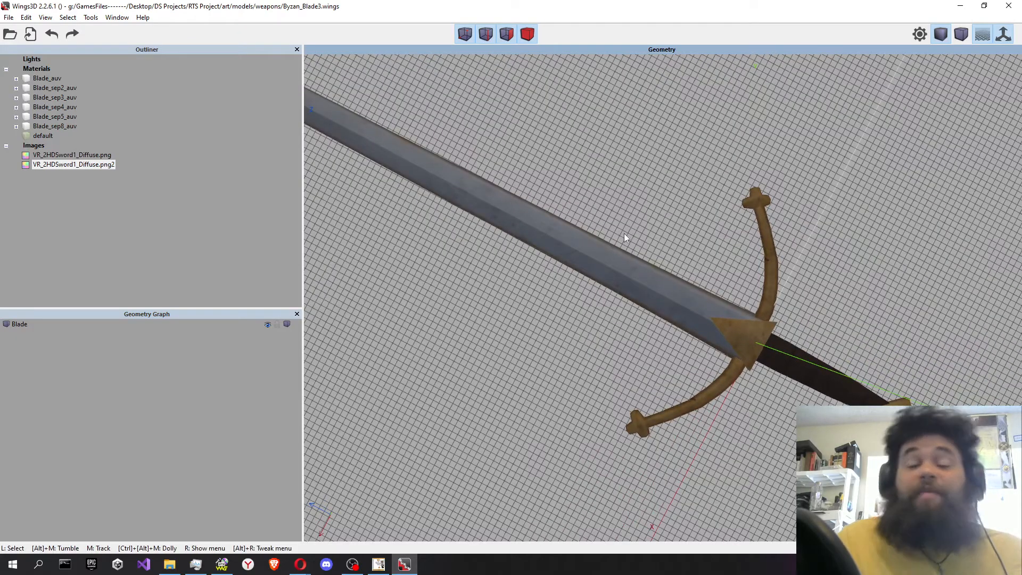
{"action": "middle_click", "coordinate": [621, 235]}
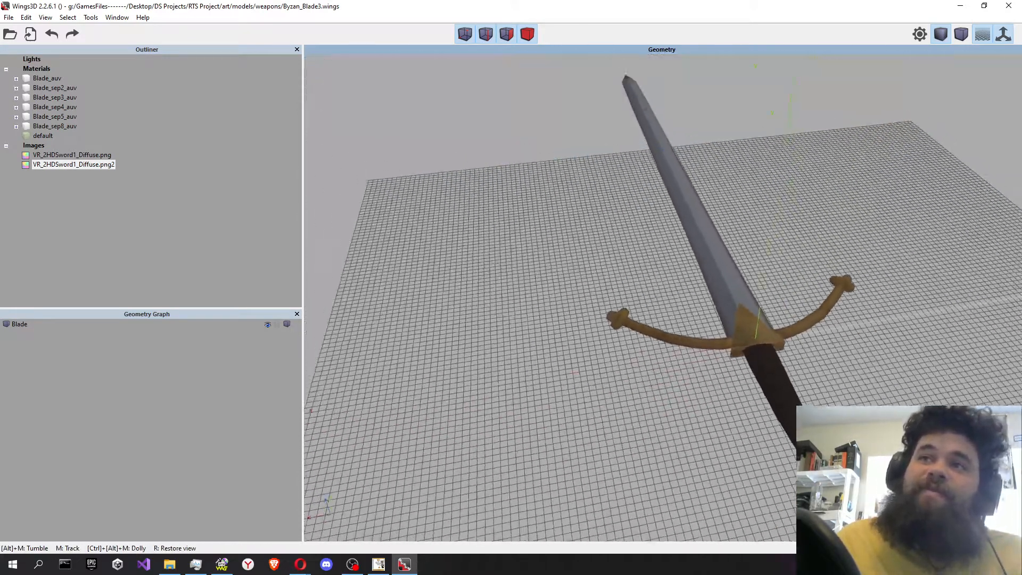
{"action": "scroll", "coordinate": [618, 228], "scroll_direction": "up", "scroll_amount": 4}
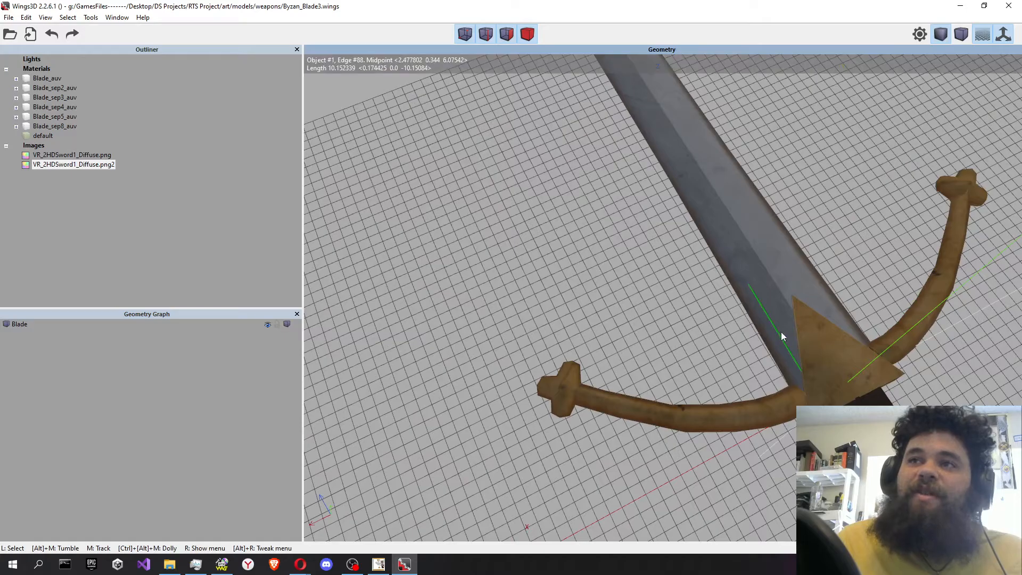
{"action": "middle_click", "coordinate": [646, 322]}
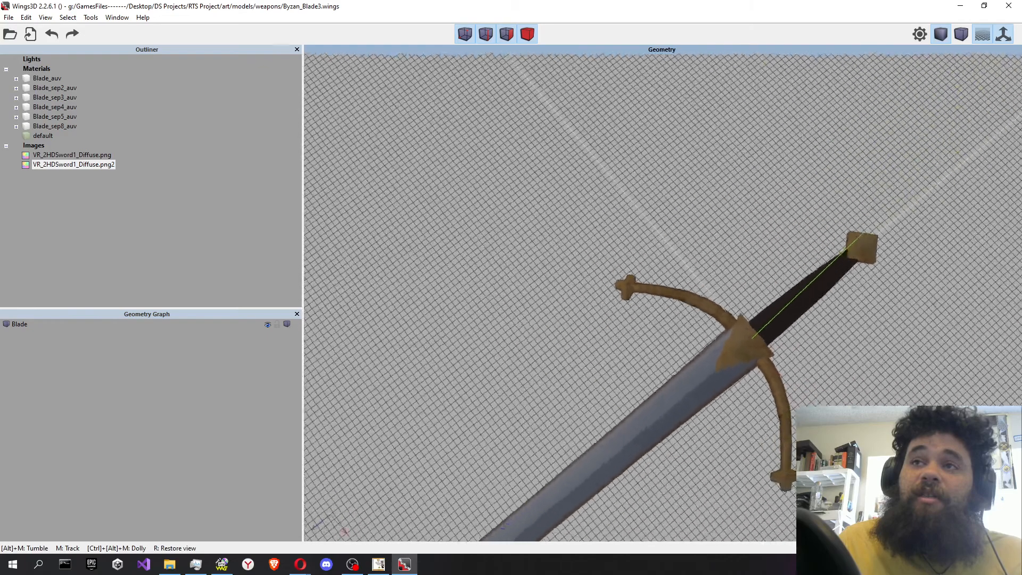
{"action": "left_click_drag", "start_coordinate": [656, 328], "coordinate": [734, 244]}
{"action": "scroll", "coordinate": [597, 330], "scroll_direction": "down", "scroll_amount": 2}
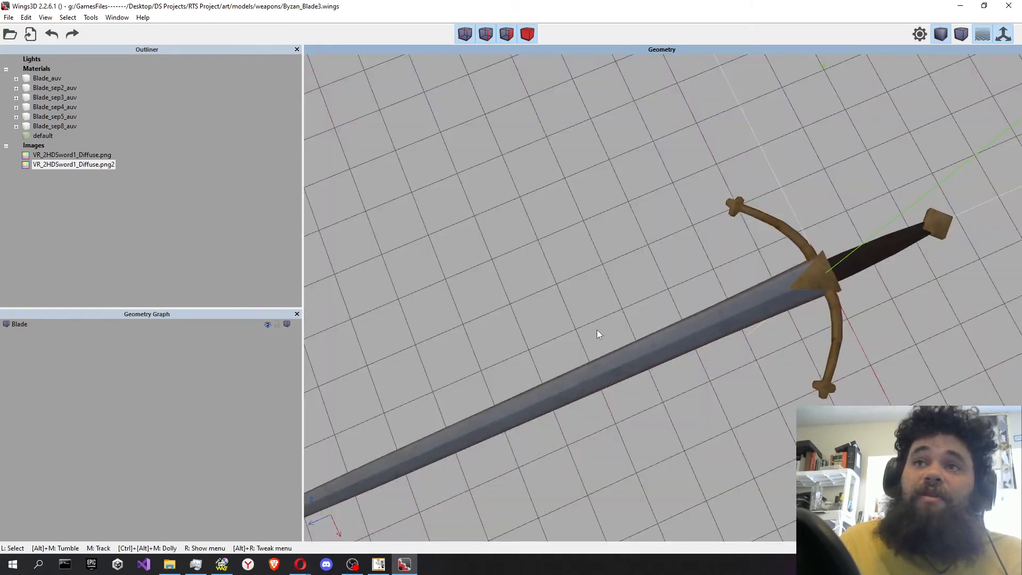
{"action": "middle_click", "coordinate": [507, 344]}
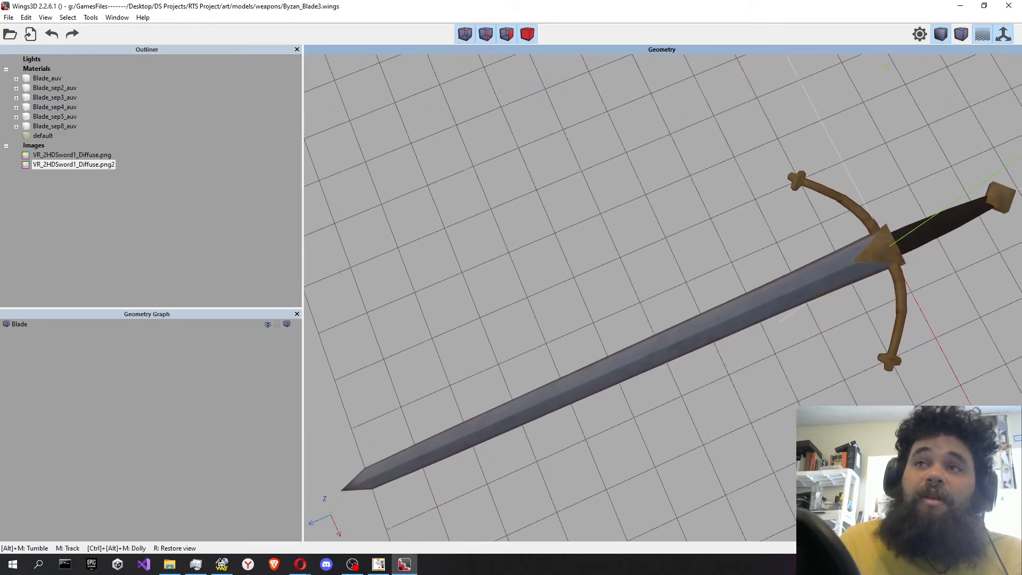
{"action": "left_click", "coordinate": [703, 295]}
{"action": "scroll", "coordinate": [704, 295], "scroll_direction": "up", "scroll_amount": 3}
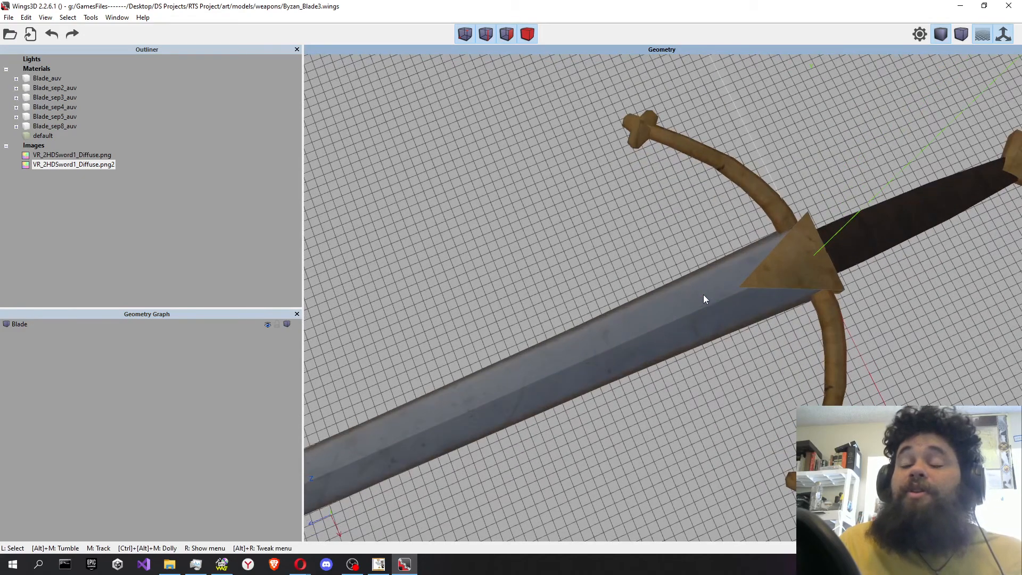
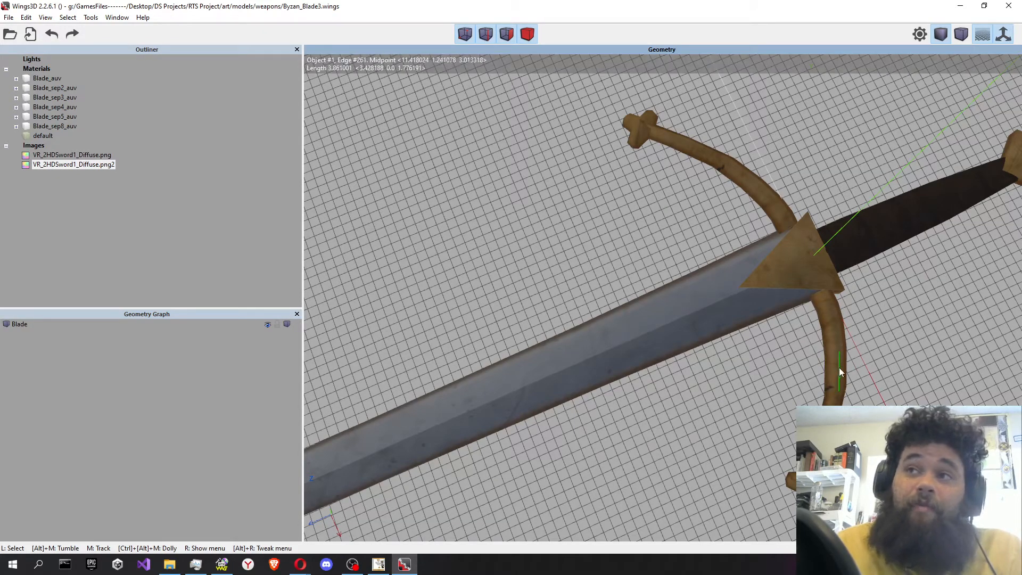
Examine how the texture sits on the crossguard, blade edges and leather grip up close, and return to the texture in GIMP
{"action": "middle_click", "coordinate": [782, 371]}
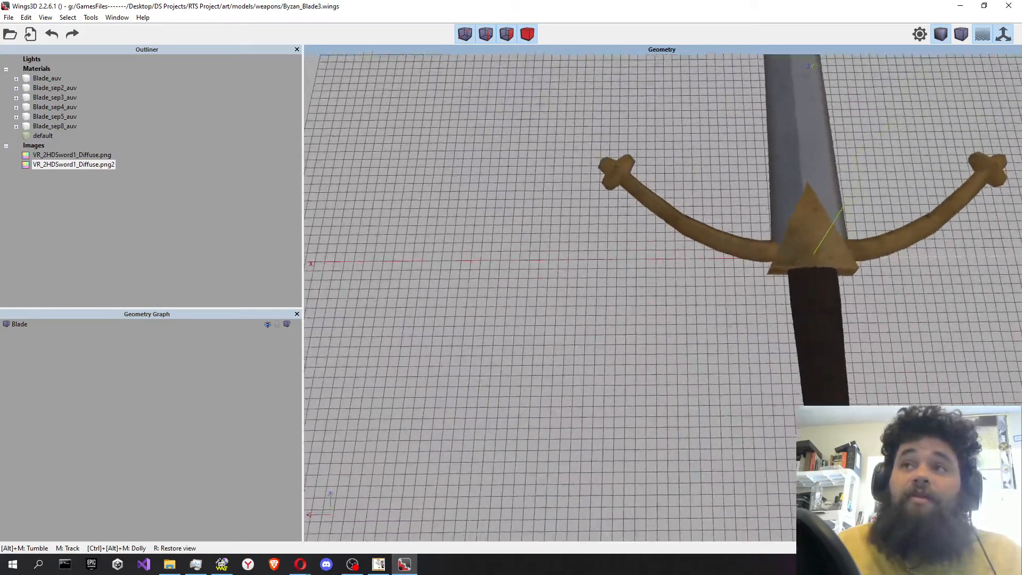
{"action": "middle_click", "coordinate": [882, 384]}
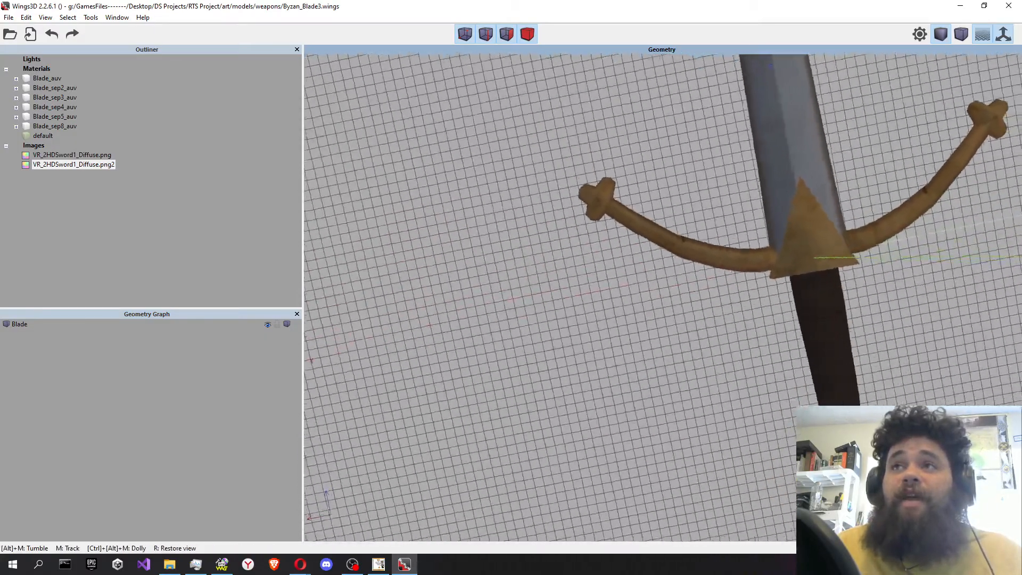
{"action": "middle_click", "coordinate": [882, 383]}
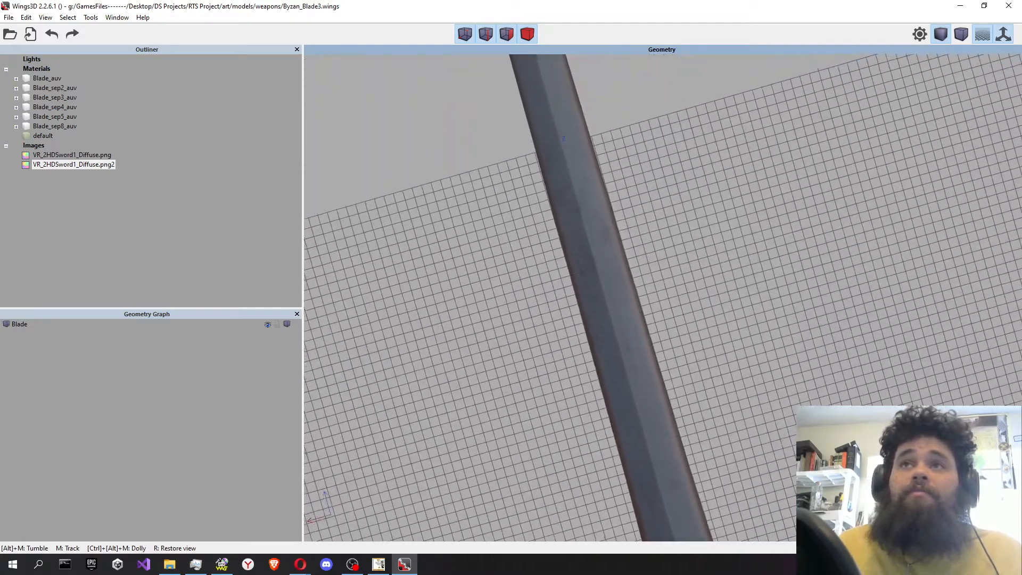
{"action": "scroll", "coordinate": [828, 188], "scroll_direction": "down", "scroll_amount": 6}
{"action": "scroll", "coordinate": [822, 199], "scroll_direction": "down", "scroll_amount": 2}
{"action": "middle_click", "coordinate": [770, 309]}
{"action": "scroll", "coordinate": [706, 319], "scroll_direction": "up", "scroll_amount": 2}
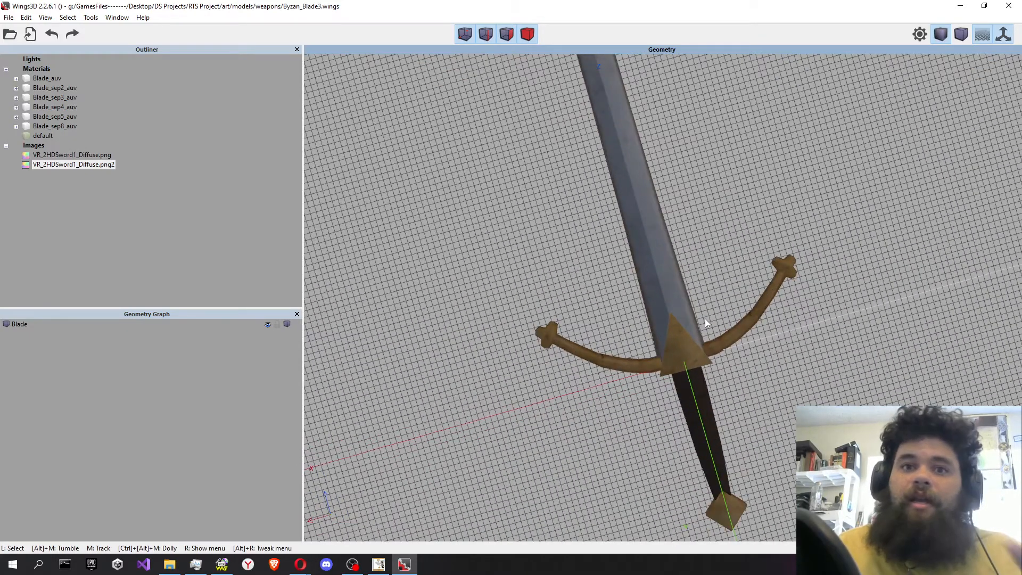
{"action": "scroll", "coordinate": [705, 320], "scroll_direction": "up", "scroll_amount": 2}
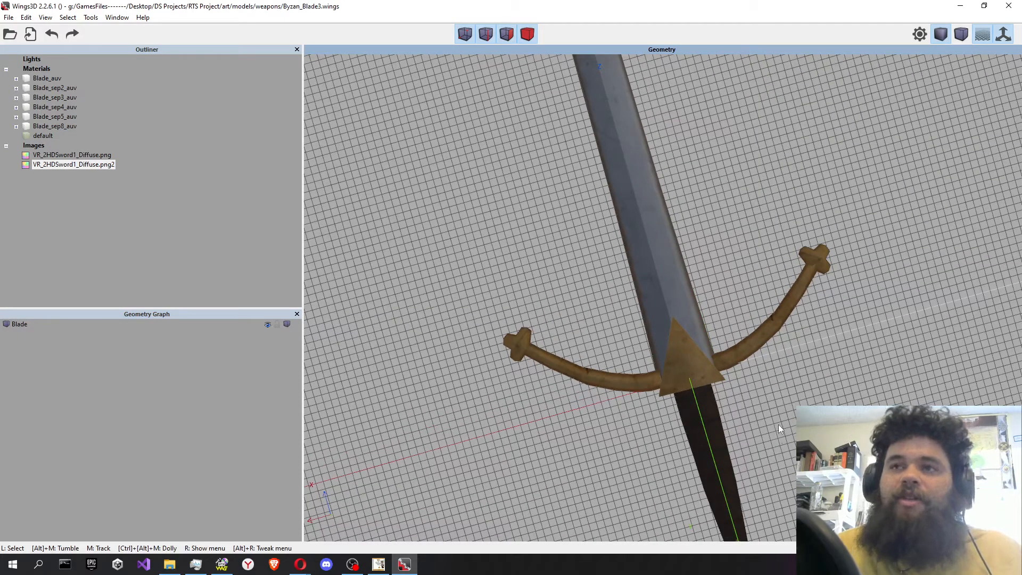
{"action": "left_click_drag", "start_coordinate": [779, 425], "coordinate": [753, 336]}
{"action": "scroll", "coordinate": [663, 298], "scroll_direction": "up", "scroll_amount": 5}
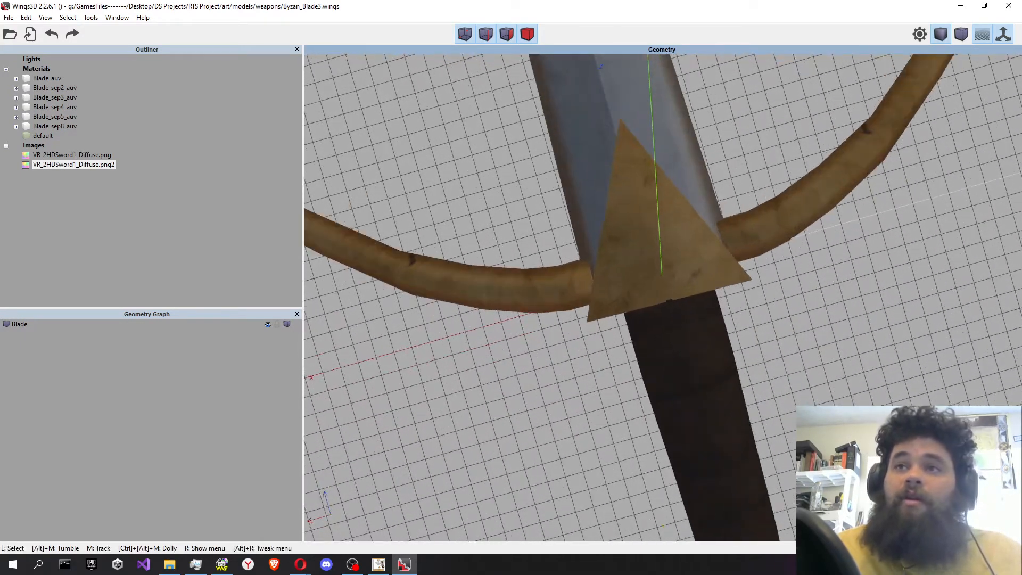
{"action": "left_click_drag", "start_coordinate": [664, 298], "coordinate": [592, 127]}
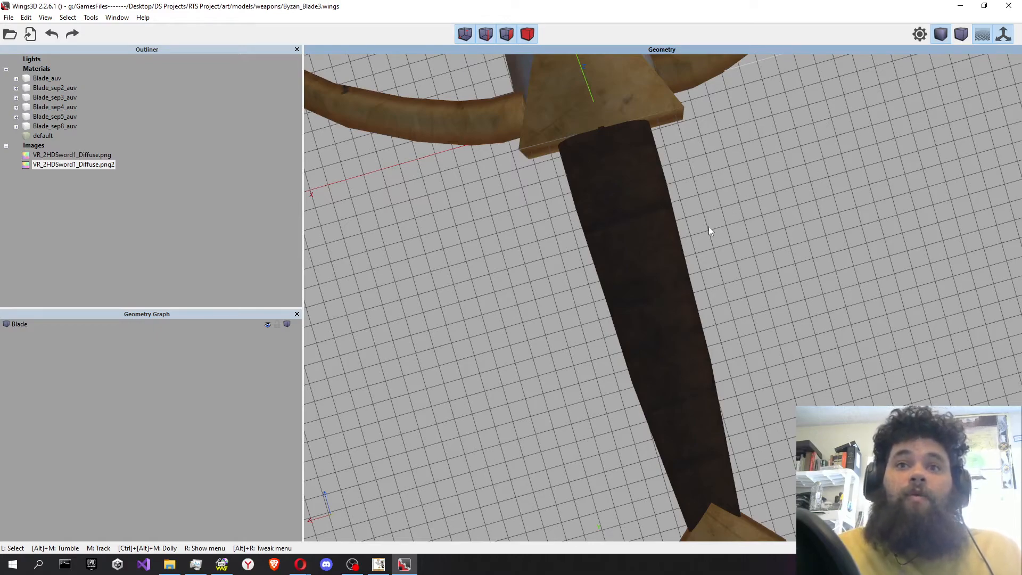
{"action": "left_click", "coordinate": [380, 565]}
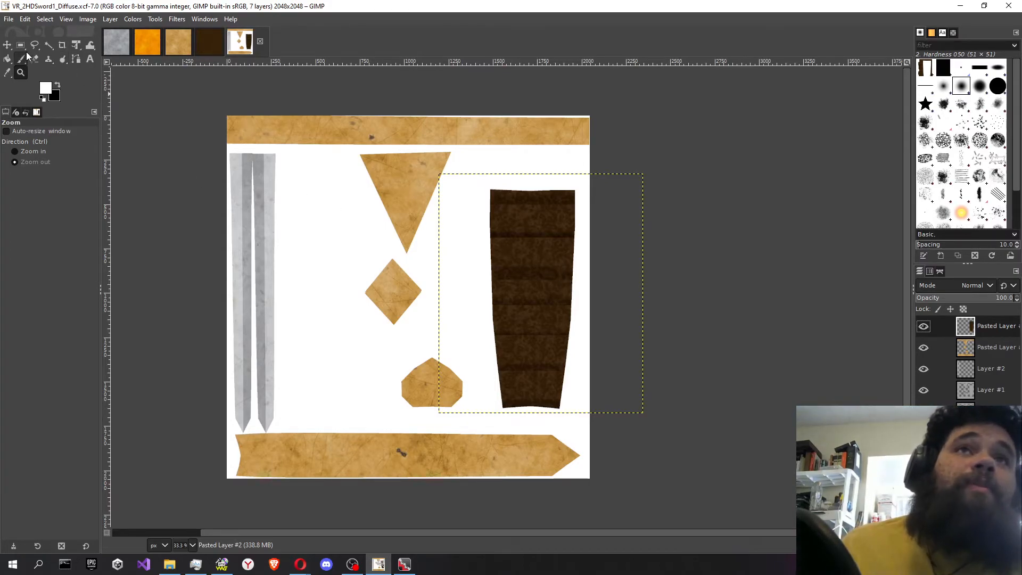
Activate the Dodge/Burn tool in Burn mode and make the gold pieces' layer, Pasted Layer #1, active
{"action": "left_click", "coordinate": [66, 58]}
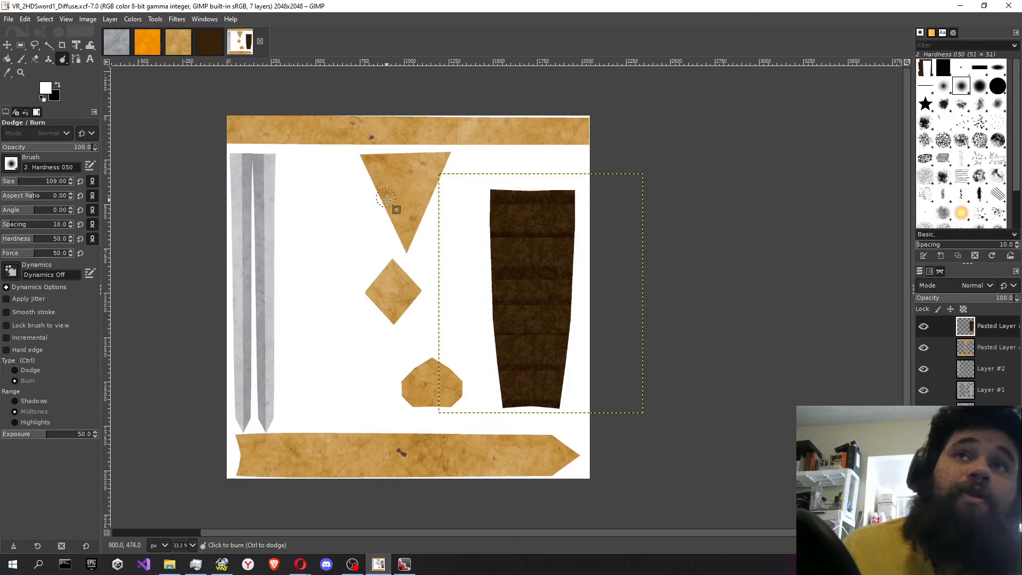
{"action": "left_click", "coordinate": [991, 347]}
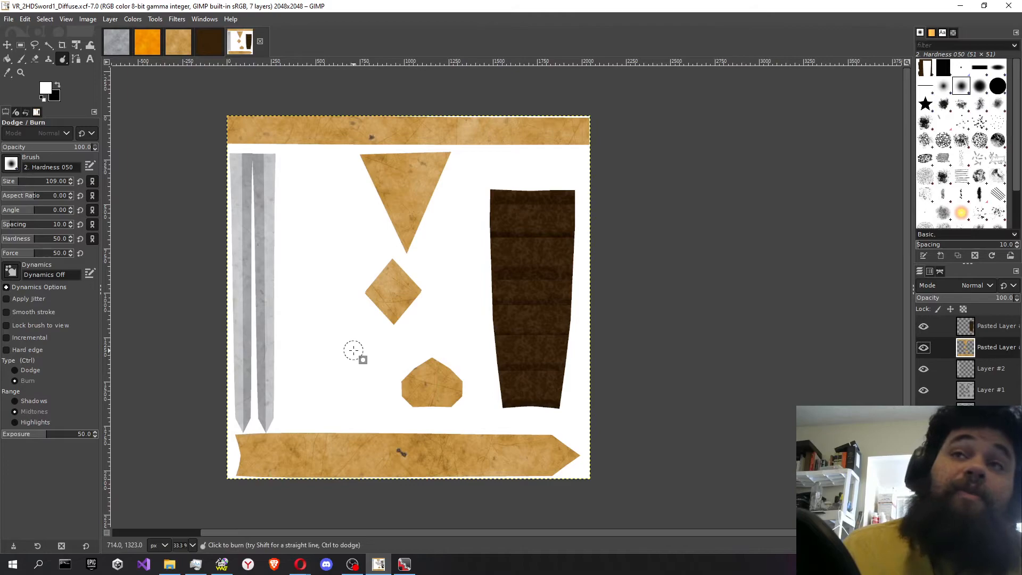
{"action": "mouse_move", "coordinate": [384, 188]}
{"action": "left_mouse_down"}
{"action": "mouse_move", "coordinate": [408, 258]}
{"action": "mouse_move", "coordinate": [444, 154]}
{"action": "mouse_move", "coordinate": [408, 259]}
{"action": "mouse_move", "coordinate": [438, 152]}
{"action": "mouse_move", "coordinate": [408, 245]}
{"action": "mouse_move", "coordinate": [363, 155]}
{"action": "mouse_move", "coordinate": [413, 251]}
{"action": "mouse_move", "coordinate": [366, 156]}
{"action": "mouse_move", "coordinate": [458, 158]}
{"action": "left_mouse_up"}
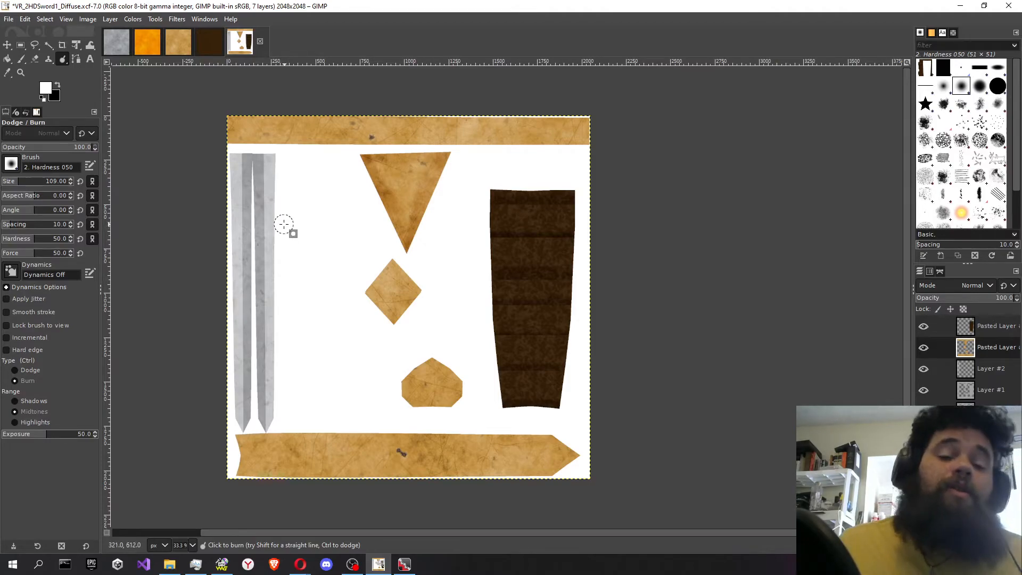
{"action": "key", "text": "ctrl+z"}
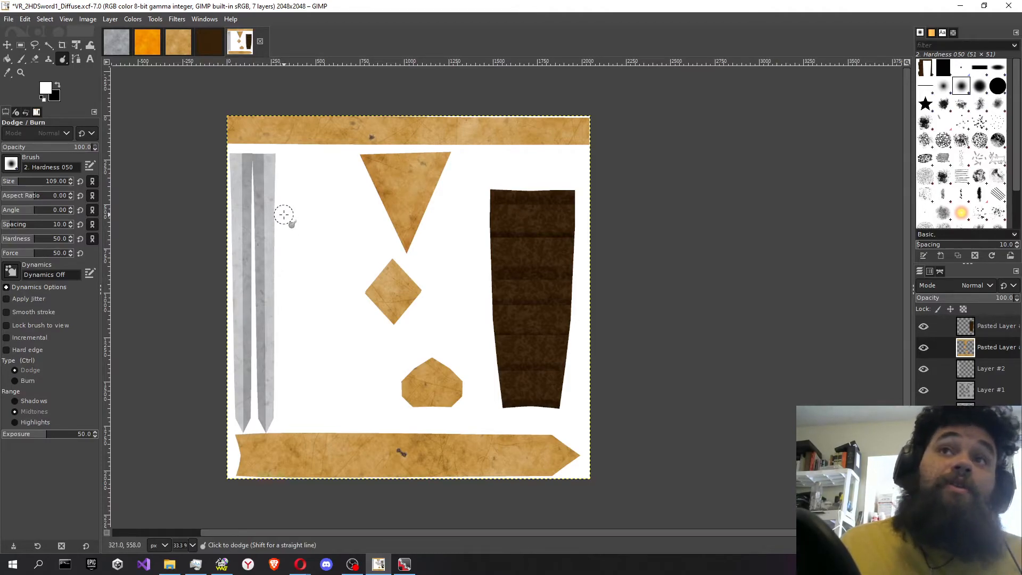
{"action": "key", "text": "ctrl+z"}
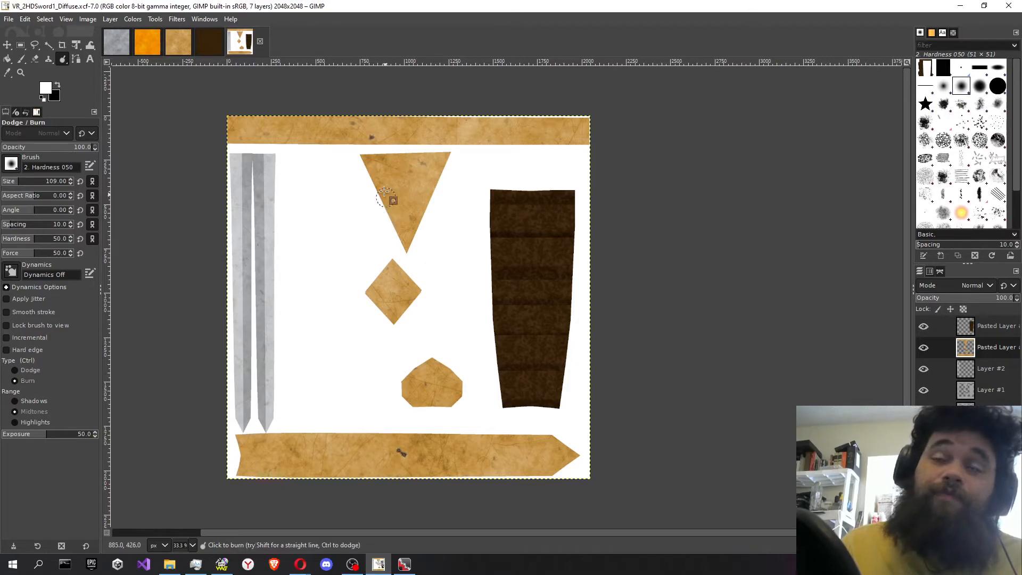
Burn the edges of the gold triangle darker with a size 109 brush, Midtones range and 50 exposure
{"action": "left_click_drag", "start_coordinate": [364, 159], "coordinate": [417, 257]}
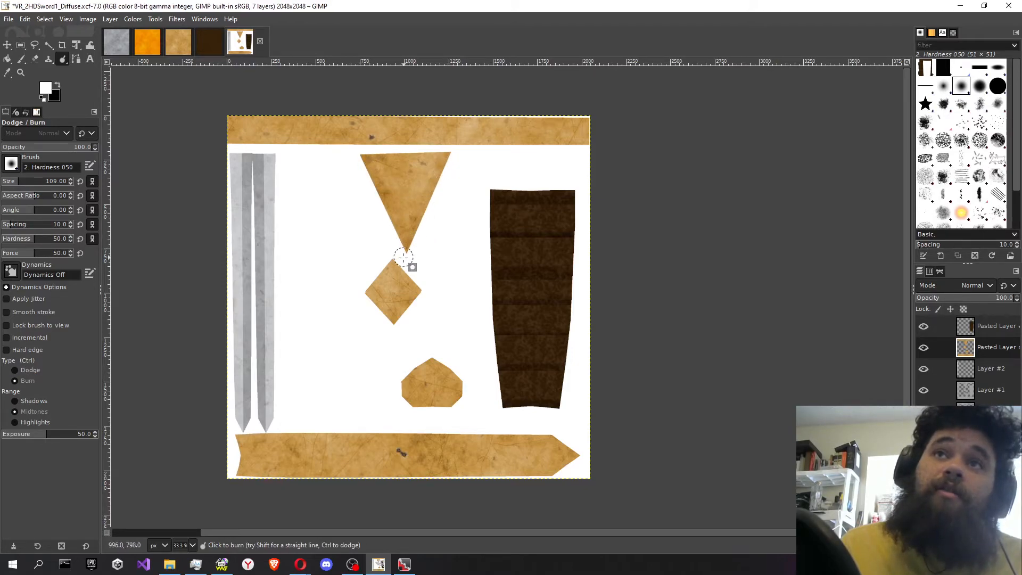
{"action": "mouse_move", "coordinate": [355, 153]}
{"action": "left_mouse_down"}
{"action": "mouse_move", "coordinate": [458, 156]}
{"action": "mouse_move", "coordinate": [309, 154]}
{"action": "left_mouse_up"}
{"action": "left_click_drag", "start_coordinate": [360, 176], "coordinate": [406, 257]}
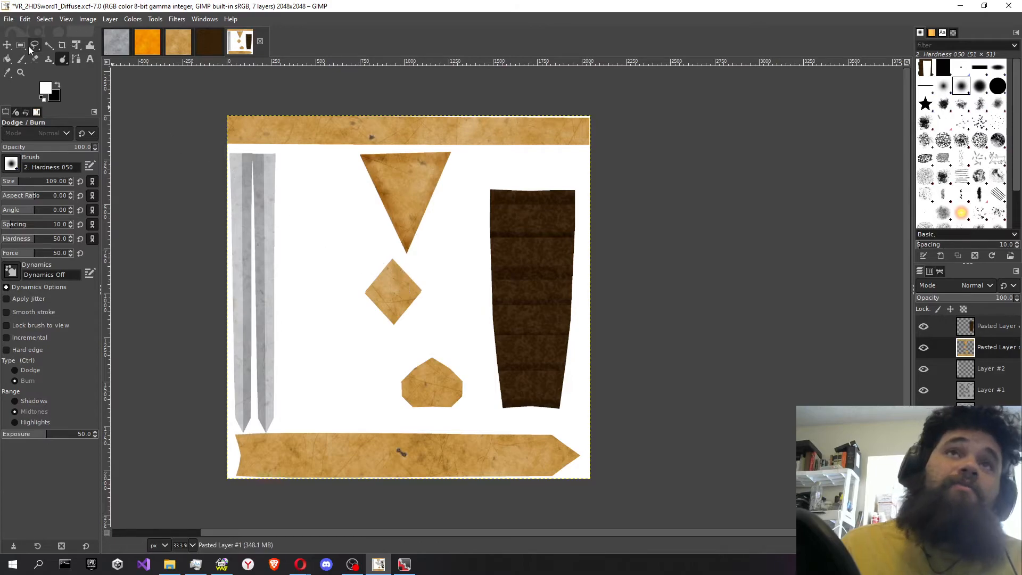
Export the texture over VR_2HDSword1_Diffuse.png, switch to Wings3D and refresh the VR_2HDSword1_Diffuse.png2 image
{"action": "left_click", "coordinate": [10, 20]}
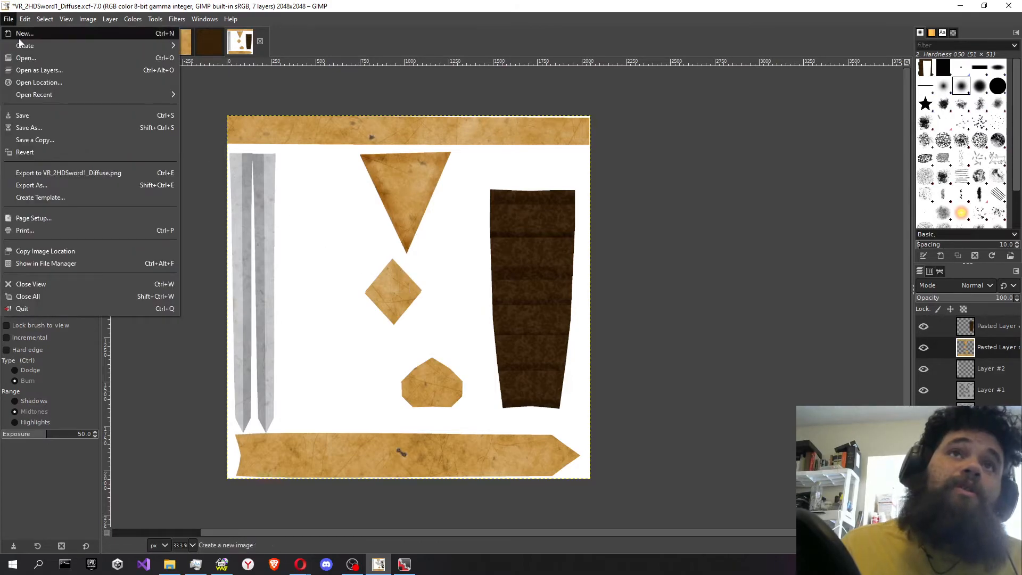
{"action": "left_click", "coordinate": [57, 173]}
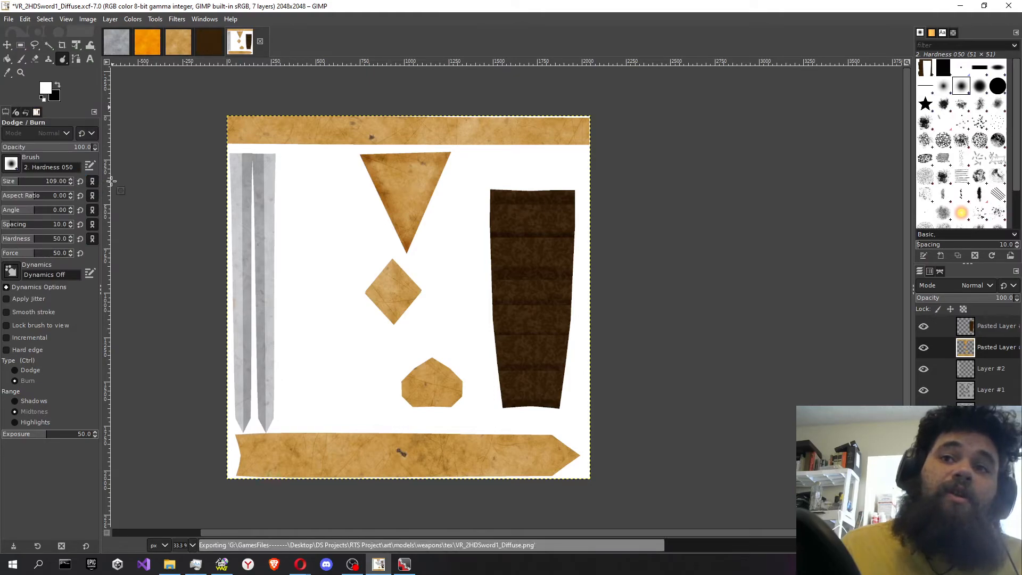
{"action": "left_click", "coordinate": [404, 565]}
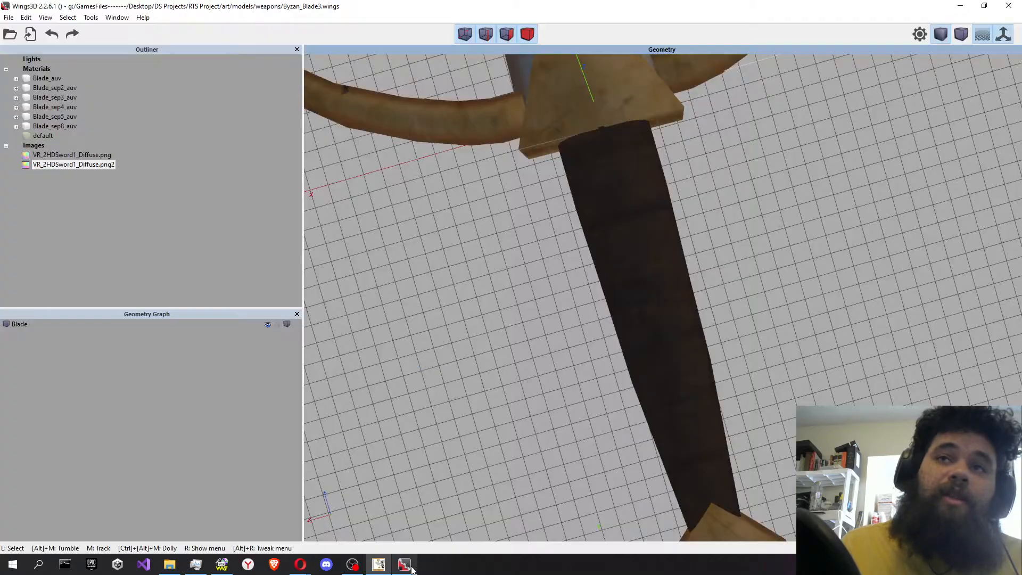
{"action": "scroll", "coordinate": [511, 129], "scroll_direction": "down", "scroll_amount": 1}
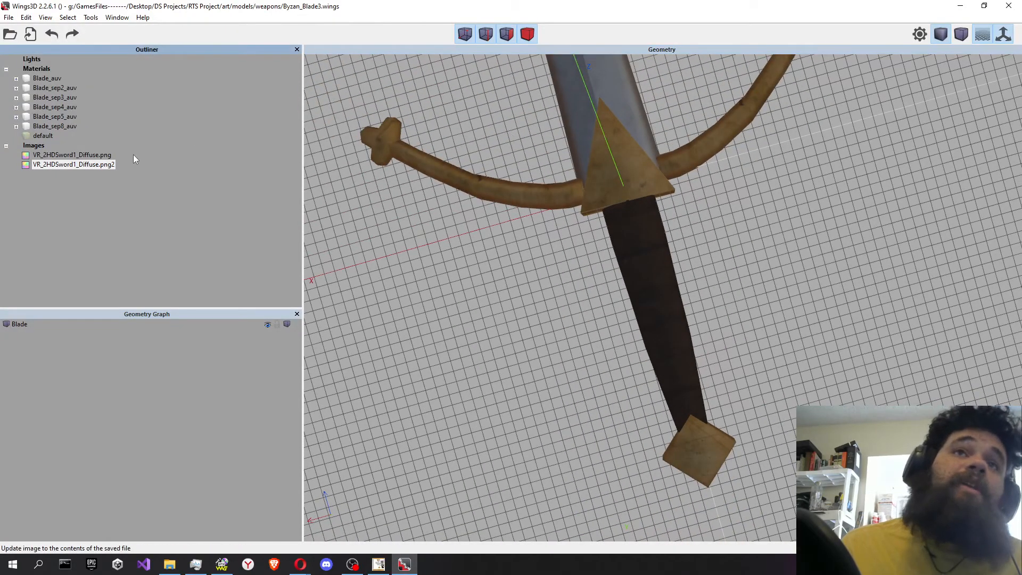
{"action": "right_click", "coordinate": [99, 168]}
{"action": "left_click", "coordinate": [127, 172]}
Examine the darkened edges of the gold triangle at the crossguard, both up close and from a distance
{"action": "scroll", "coordinate": [608, 186], "scroll_direction": "down", "scroll_amount": 1}
{"action": "left_click_drag", "start_coordinate": [537, 175], "coordinate": [588, 288]}
{"action": "scroll", "coordinate": [711, 150], "scroll_direction": "up", "scroll_amount": 3}
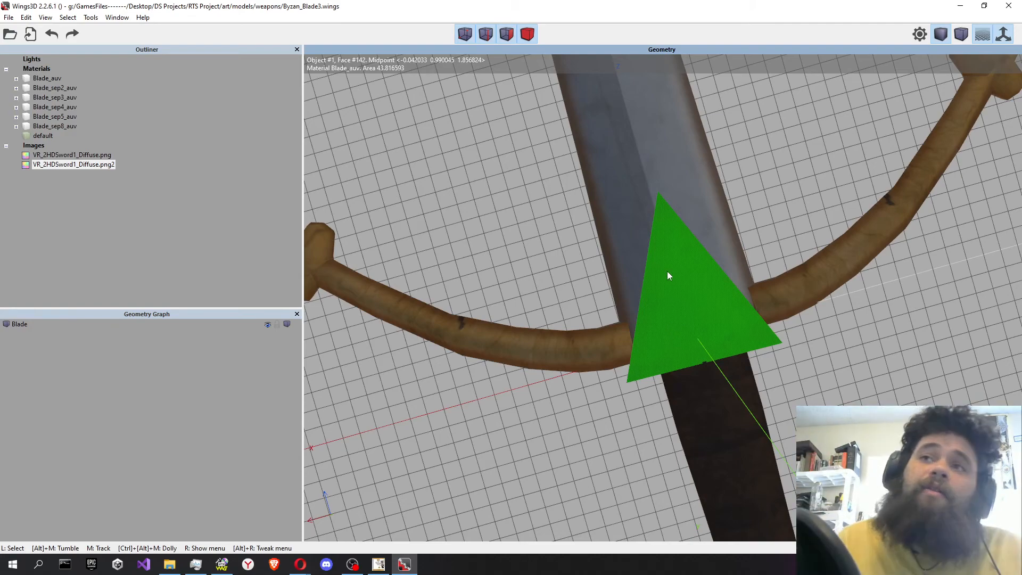
{"action": "scroll", "coordinate": [788, 205], "scroll_direction": "down", "scroll_amount": 6}
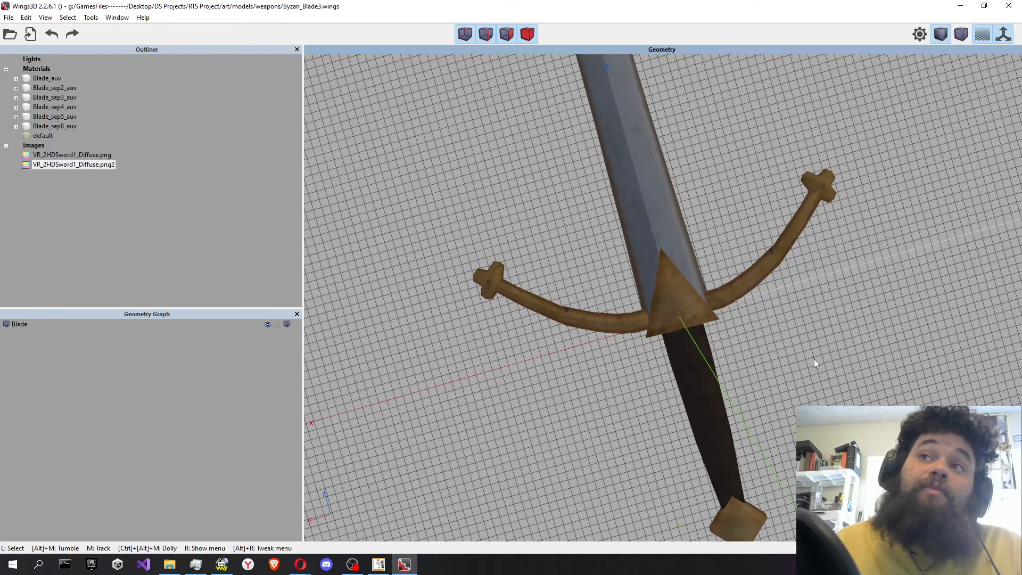
{"action": "scroll", "coordinate": [815, 362], "scroll_direction": "down", "scroll_amount": 4}
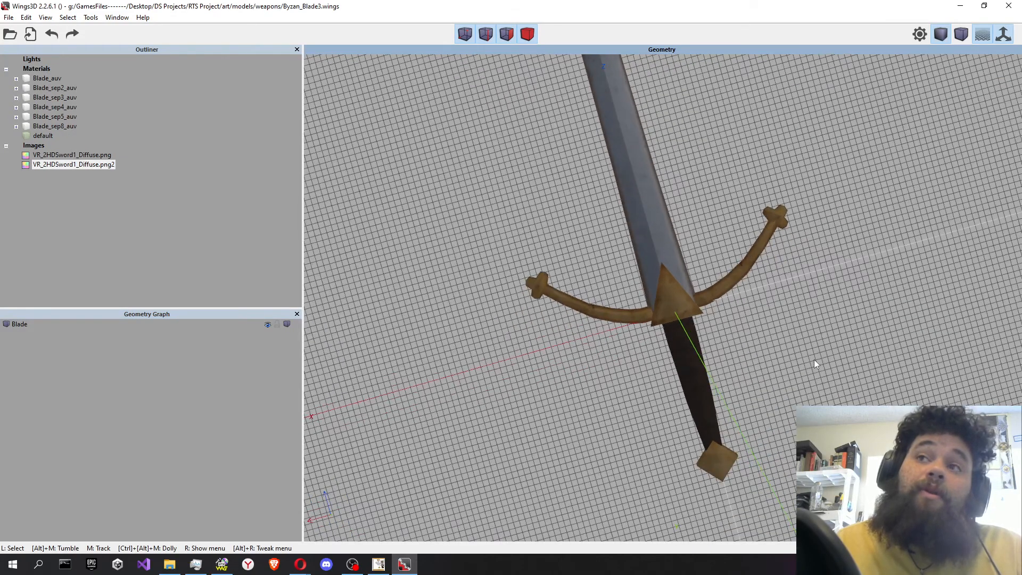
Examine the textured sword from several angles and distances, from the pommel and crossguard up along the blade
{"action": "left_click_drag", "start_coordinate": [814, 361], "coordinate": [782, 332]}
{"action": "scroll", "coordinate": [782, 336], "scroll_direction": "up", "scroll_amount": 4}
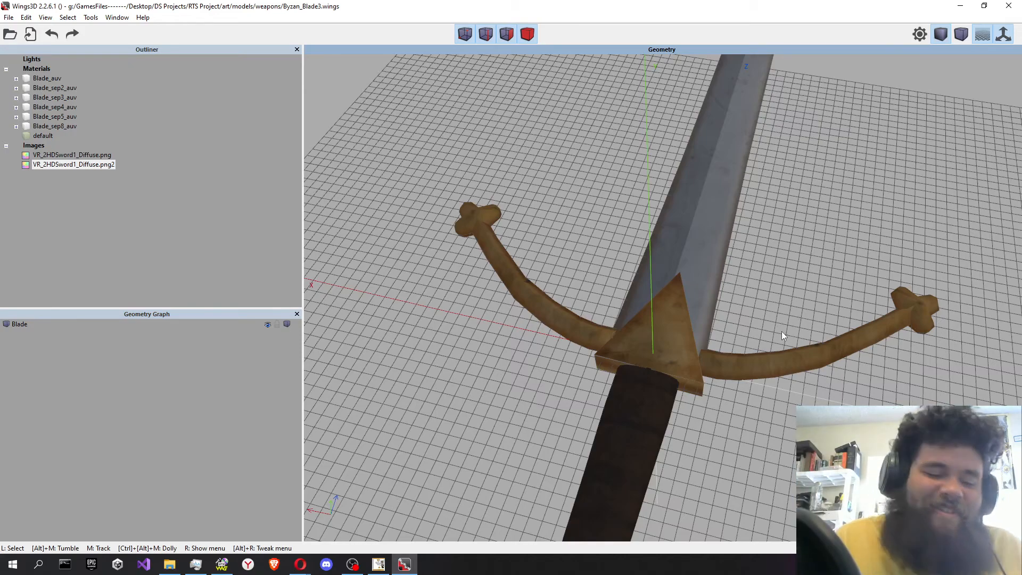
{"action": "left_click_drag", "start_coordinate": [878, 309], "coordinate": [856, 296]}
{"action": "scroll", "coordinate": [856, 296], "scroll_direction": "down", "scroll_amount": 3}
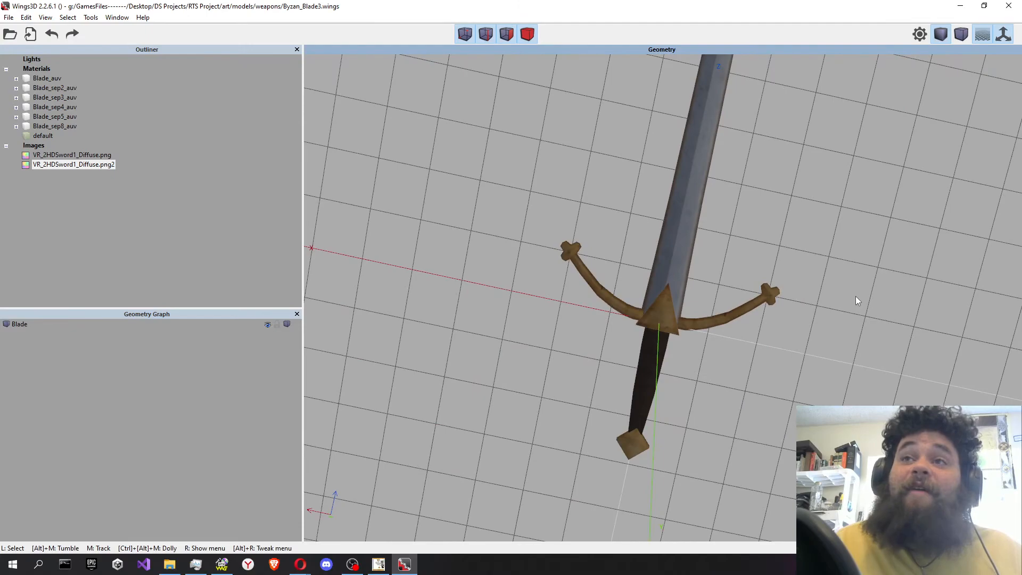
{"action": "scroll", "coordinate": [778, 171], "scroll_direction": "down", "scroll_amount": 5}
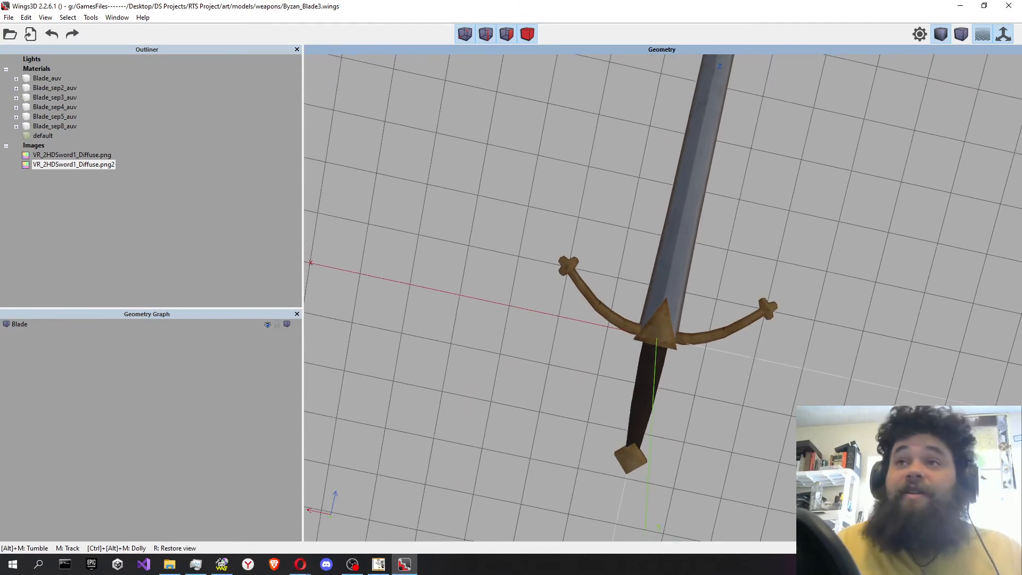
{"action": "scroll", "coordinate": [798, 114], "scroll_direction": "up", "scroll_amount": 3}
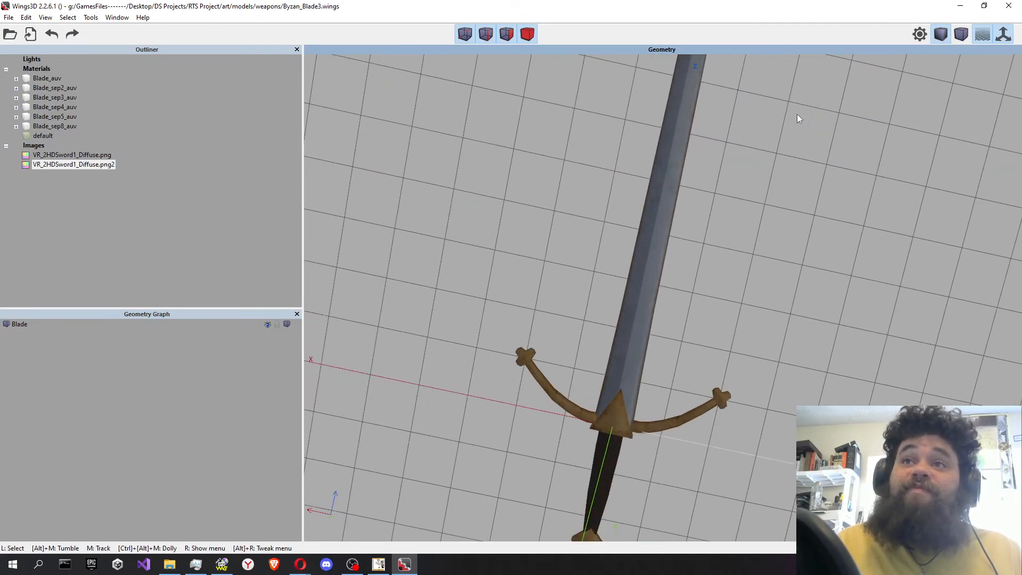
{"action": "scroll", "coordinate": [728, 221], "scroll_direction": "up", "scroll_amount": 3}
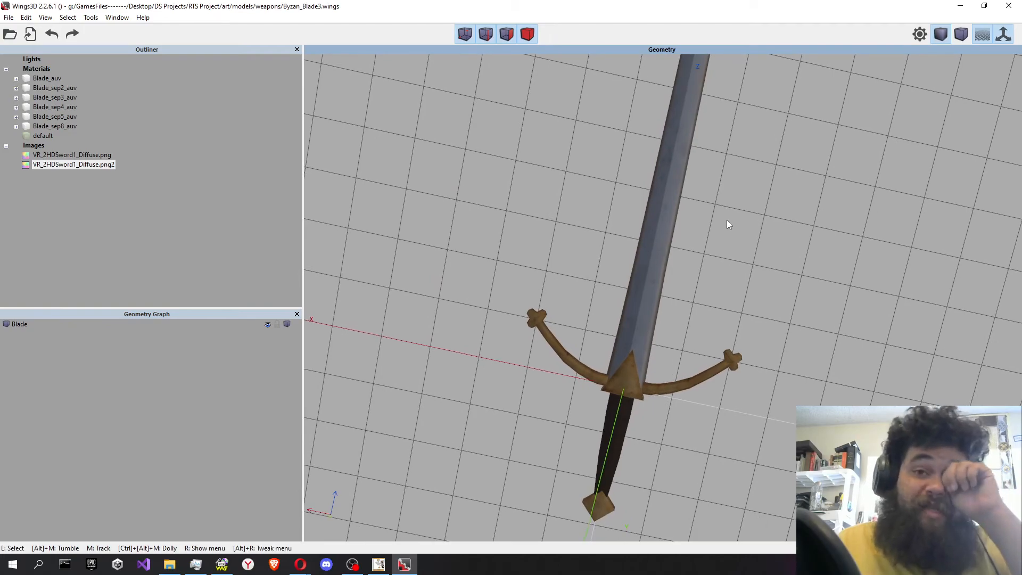